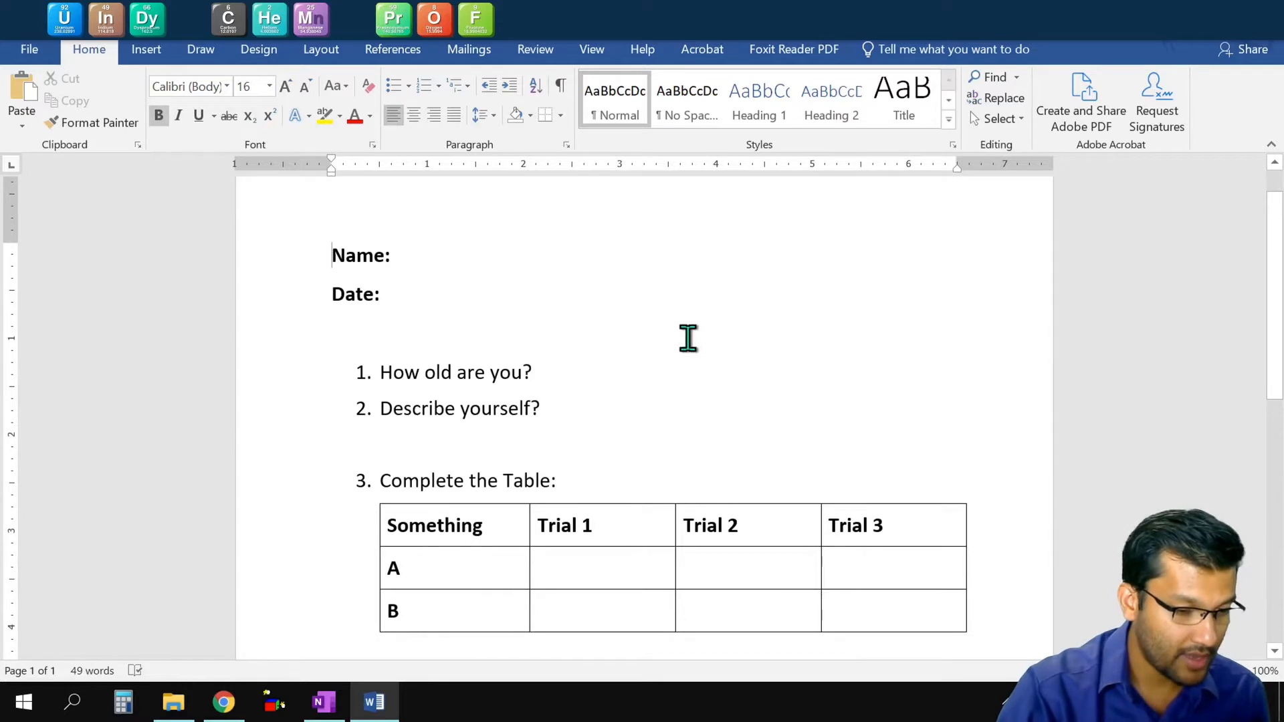
- Review the whole worksheet, from the name and date fields through the table to the choices under questions 4 and 5
scroll(685, 339, down, 8)
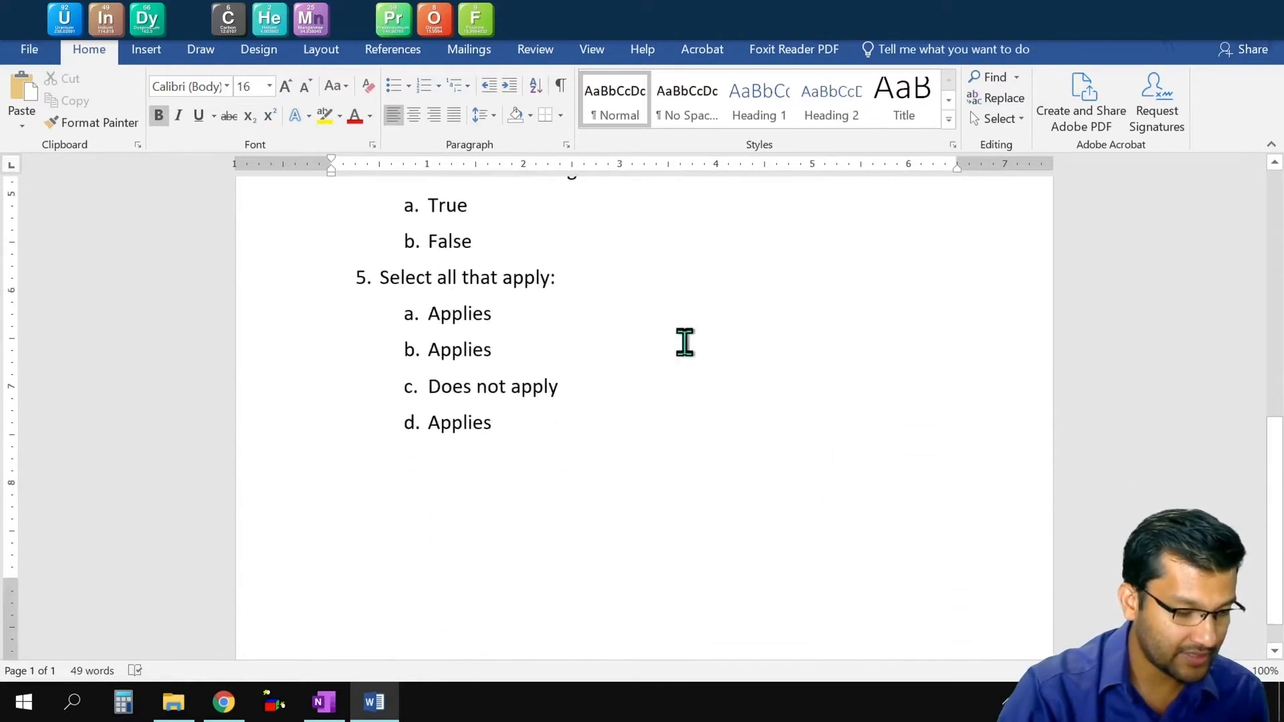
scroll(675, 375, up, 4)
scroll(670, 393, up, 5)
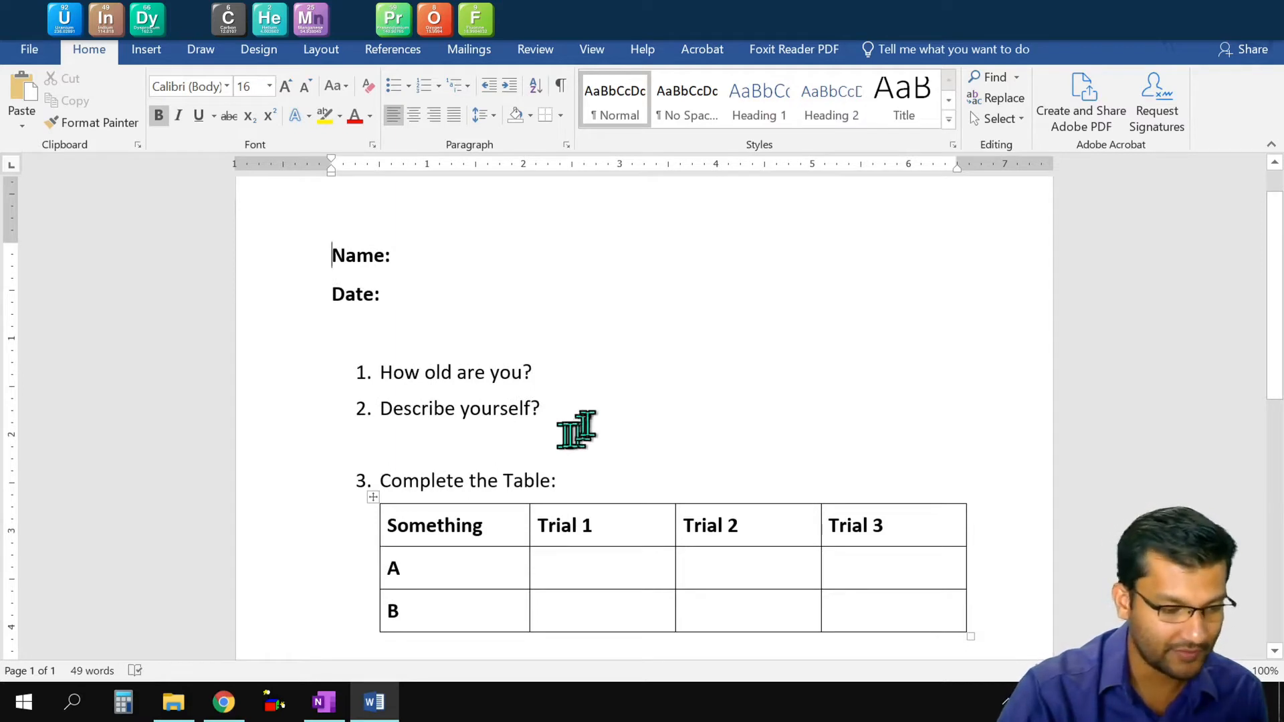
scroll(575, 430, up, 2)
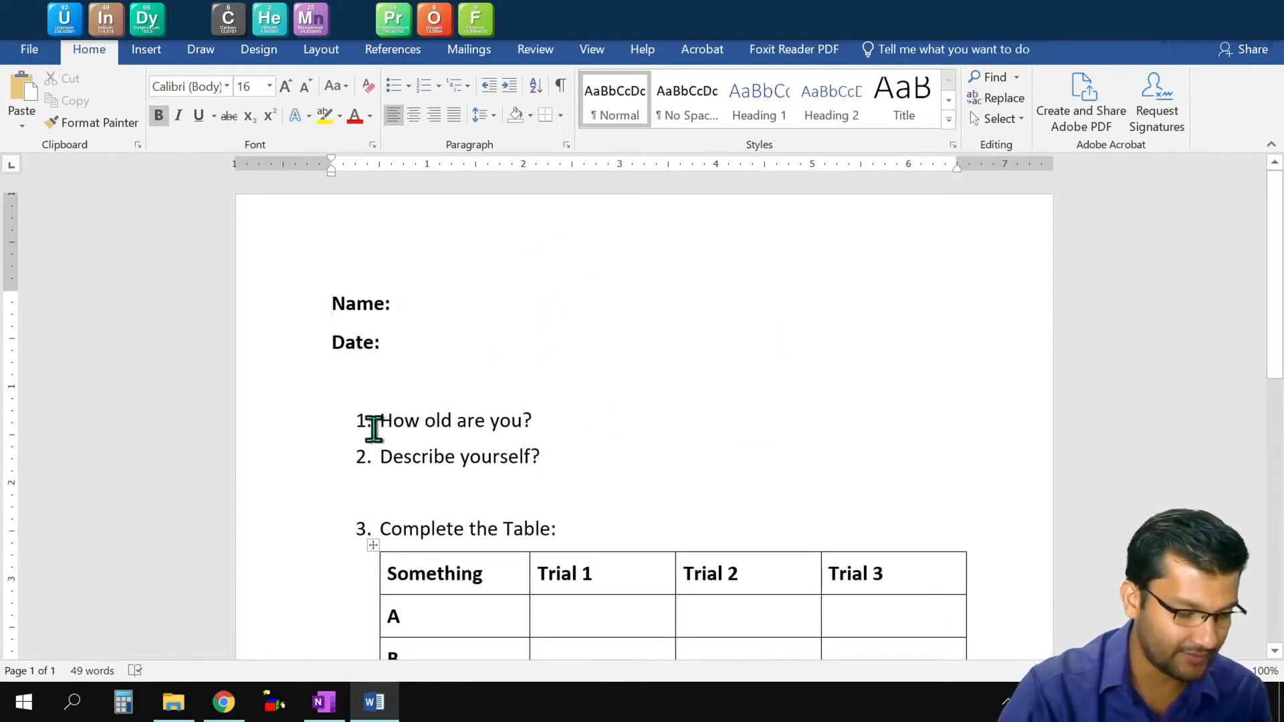
click(569, 420)
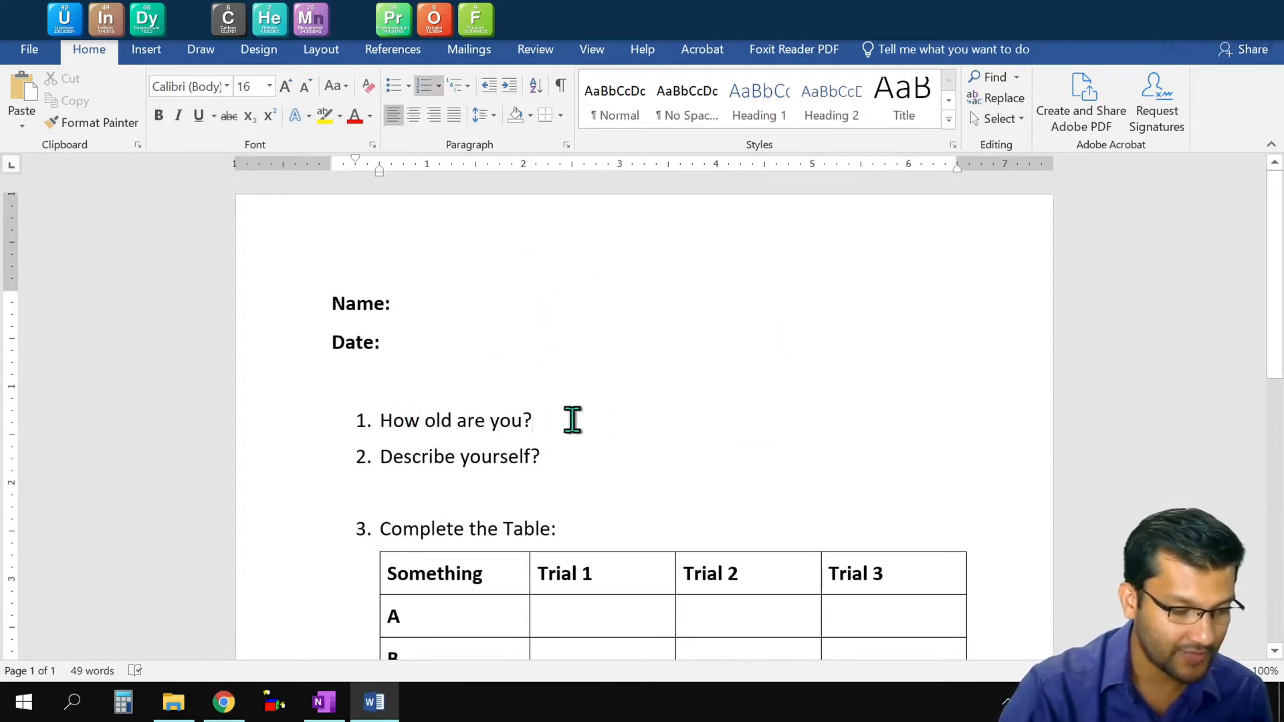
scroll(535, 438, down, 1)
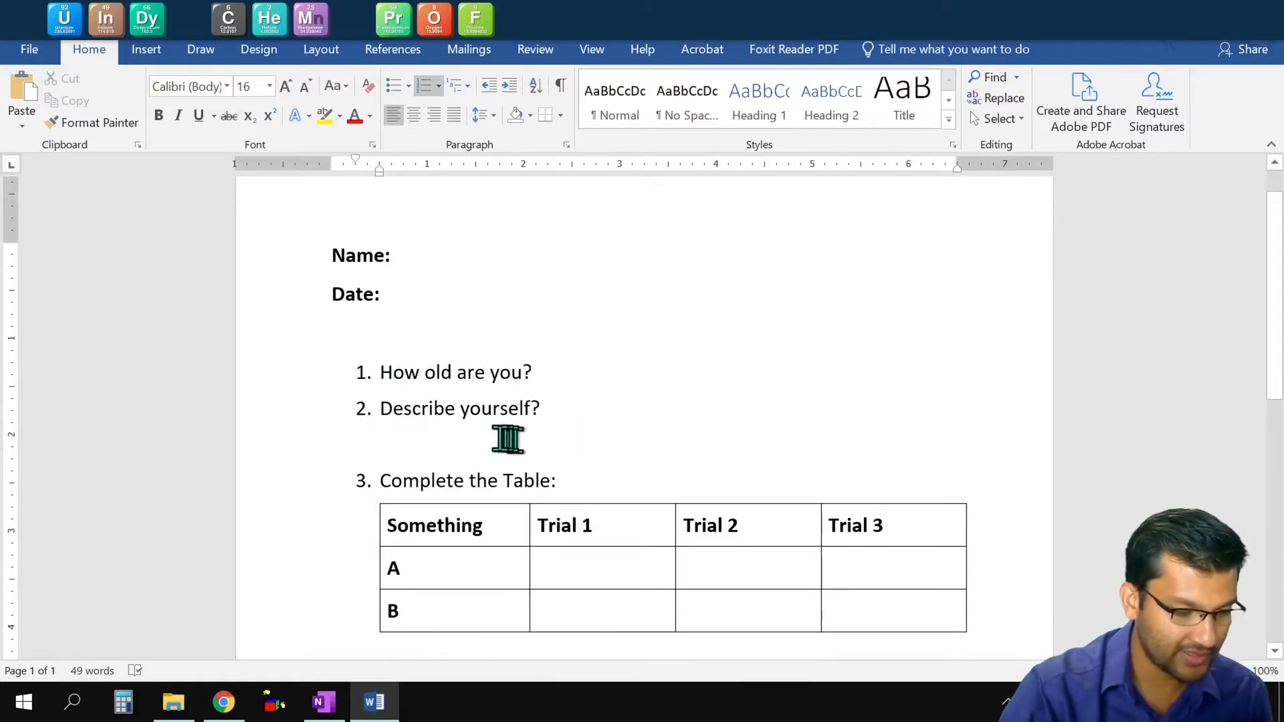
click(599, 424)
scroll(599, 423, down, 2)
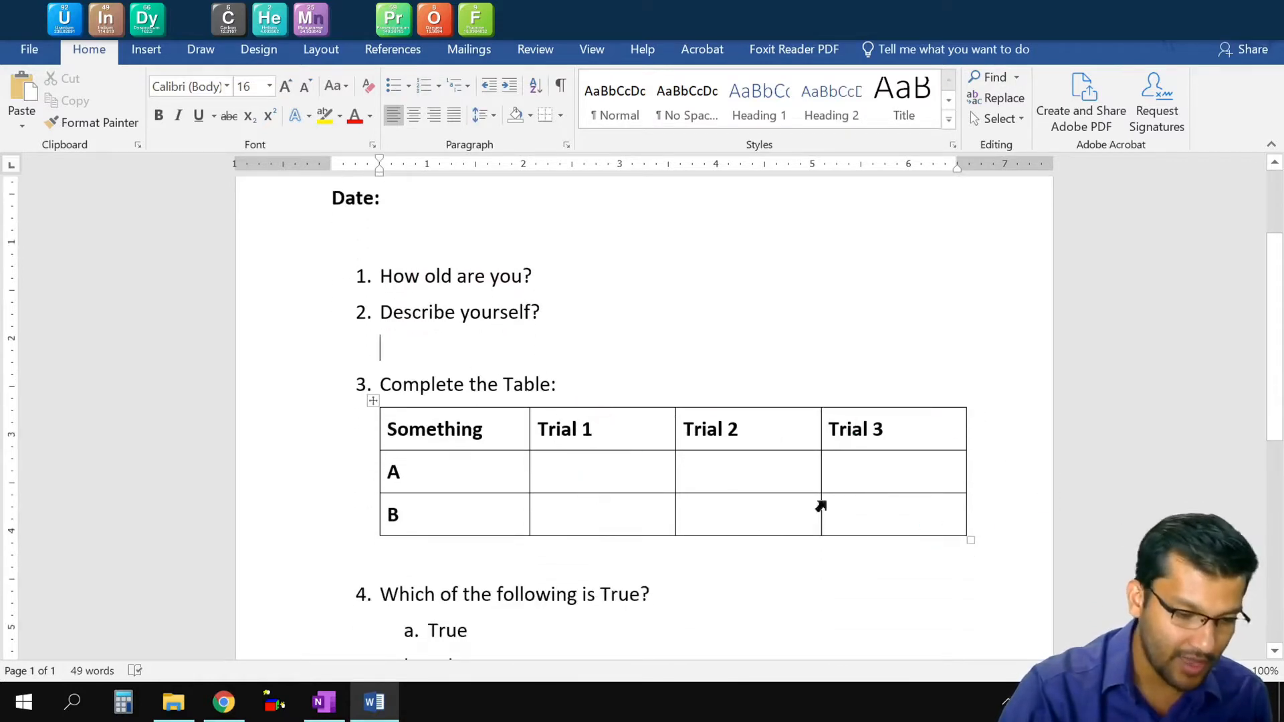
scroll(749, 522, down, 3)
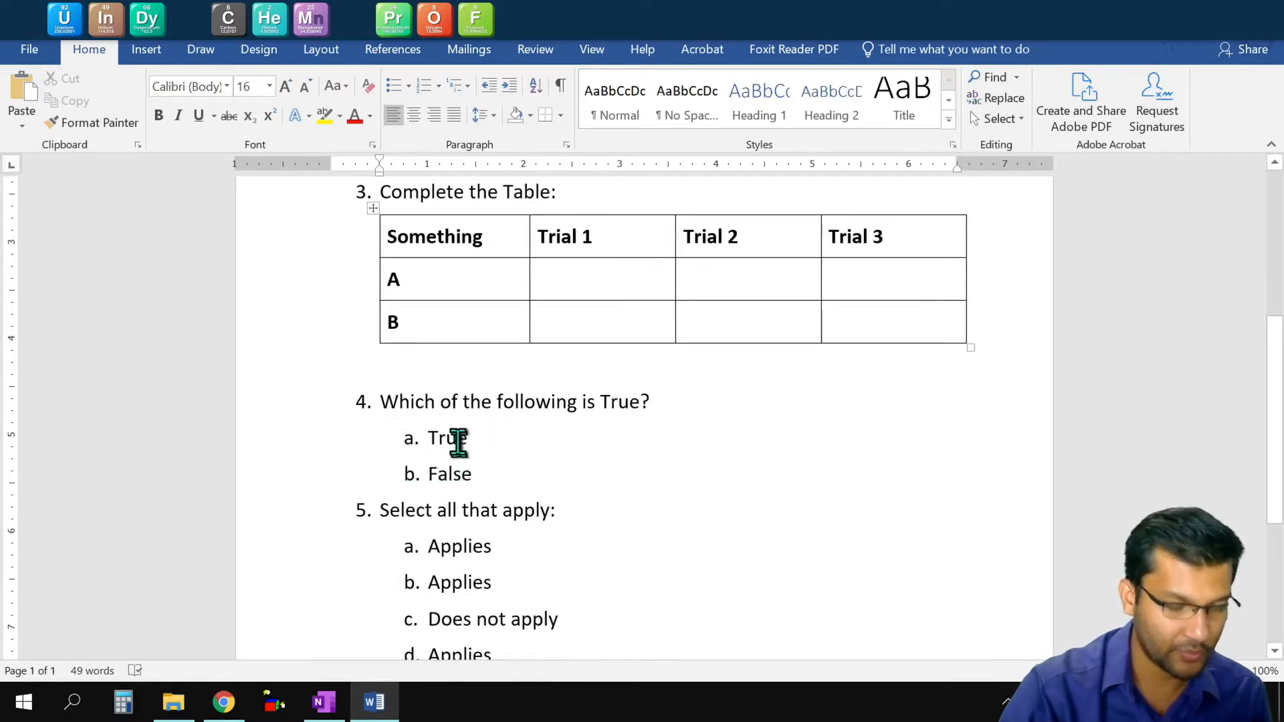
scroll(495, 415, down, 2)
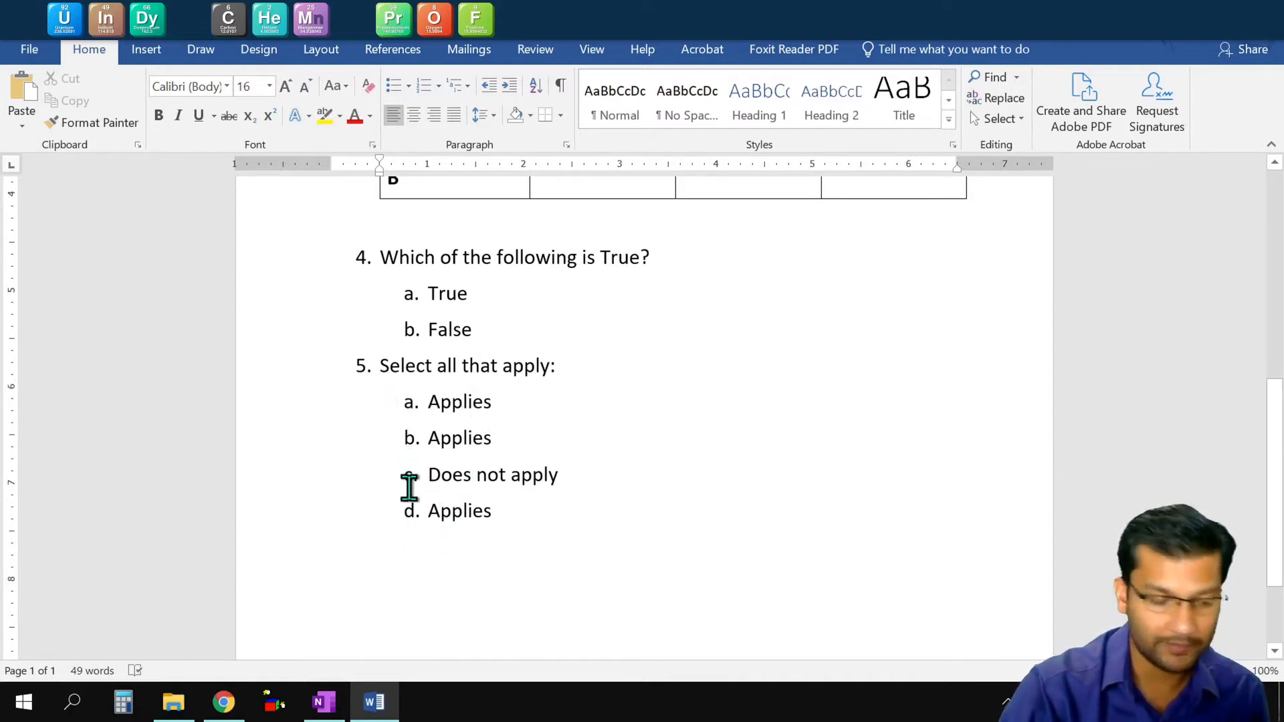
scroll(448, 511, up, 1)
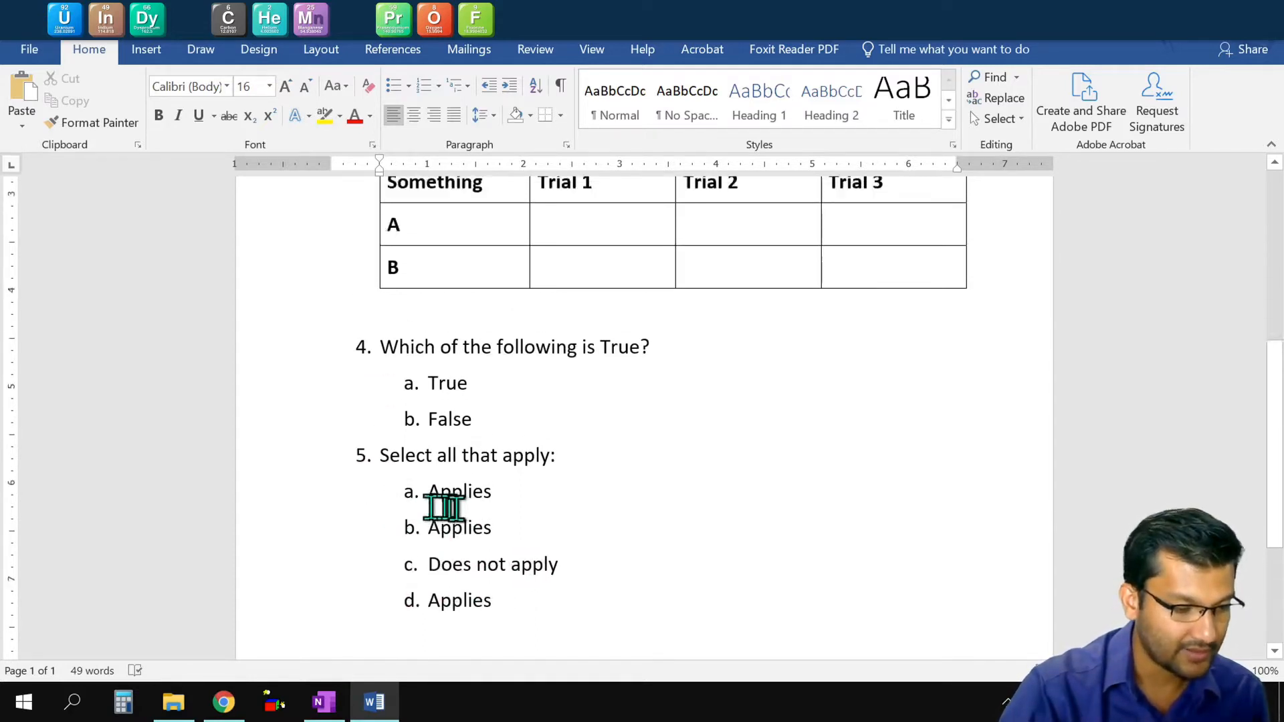
scroll(445, 508, up, 5)
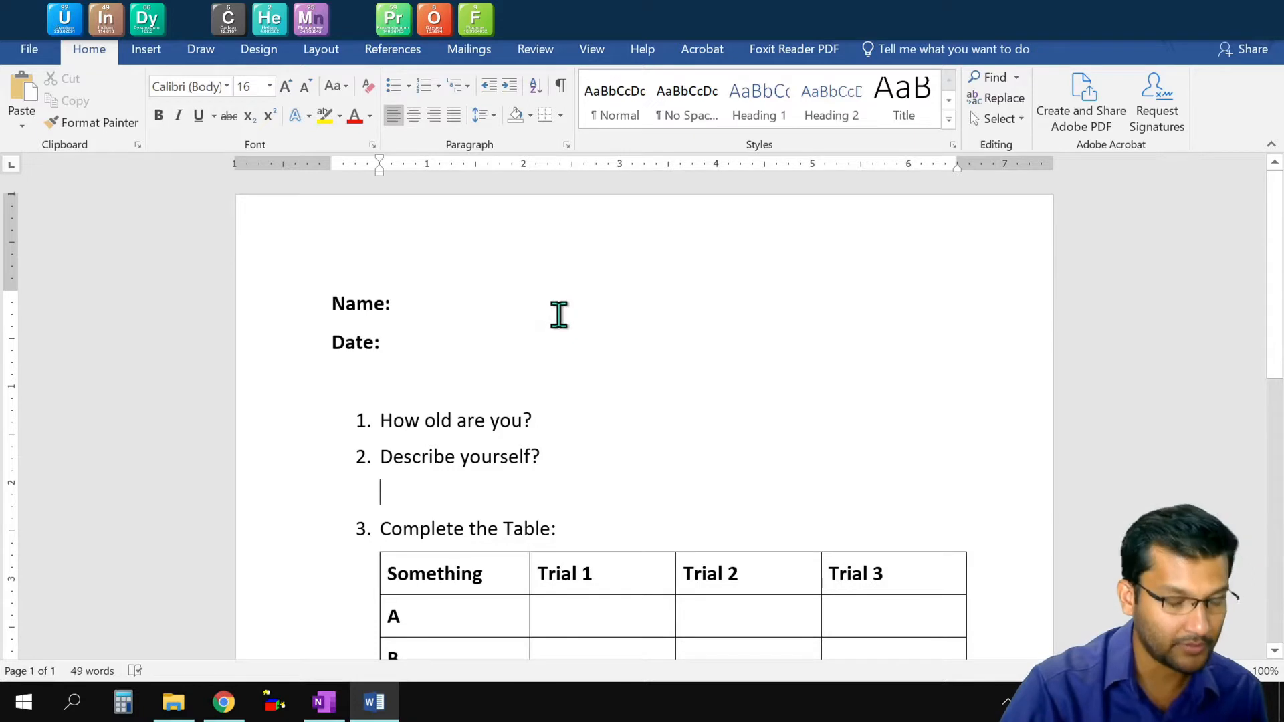
- Add underscore answer lines after "Name:", "Date:" and question 1, "How old are you?"
click(518, 298)
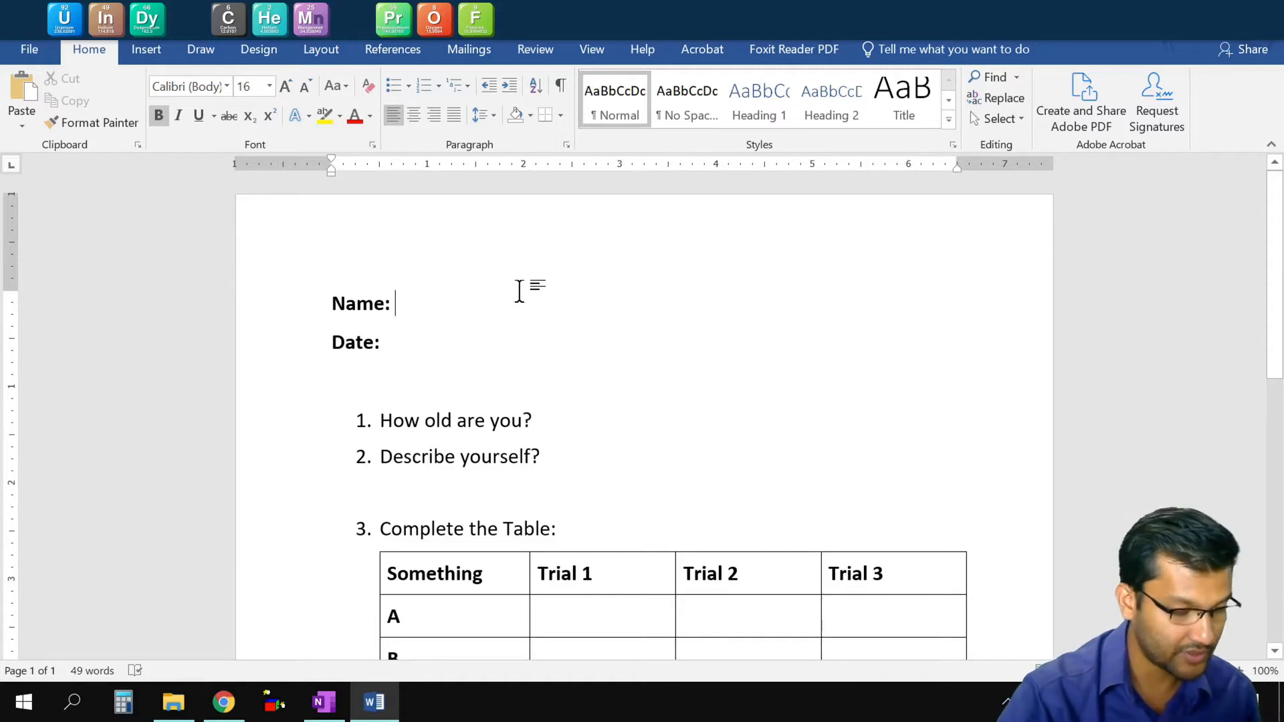
text(___________________________)
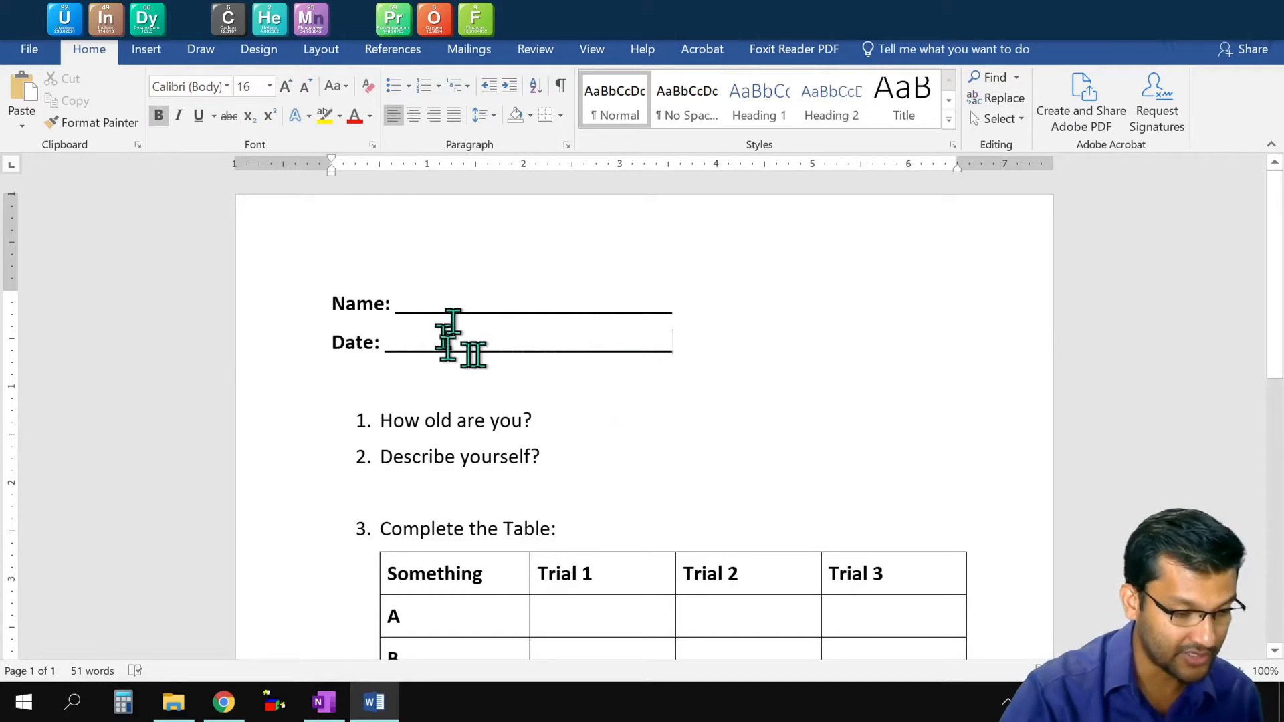
click(574, 422)
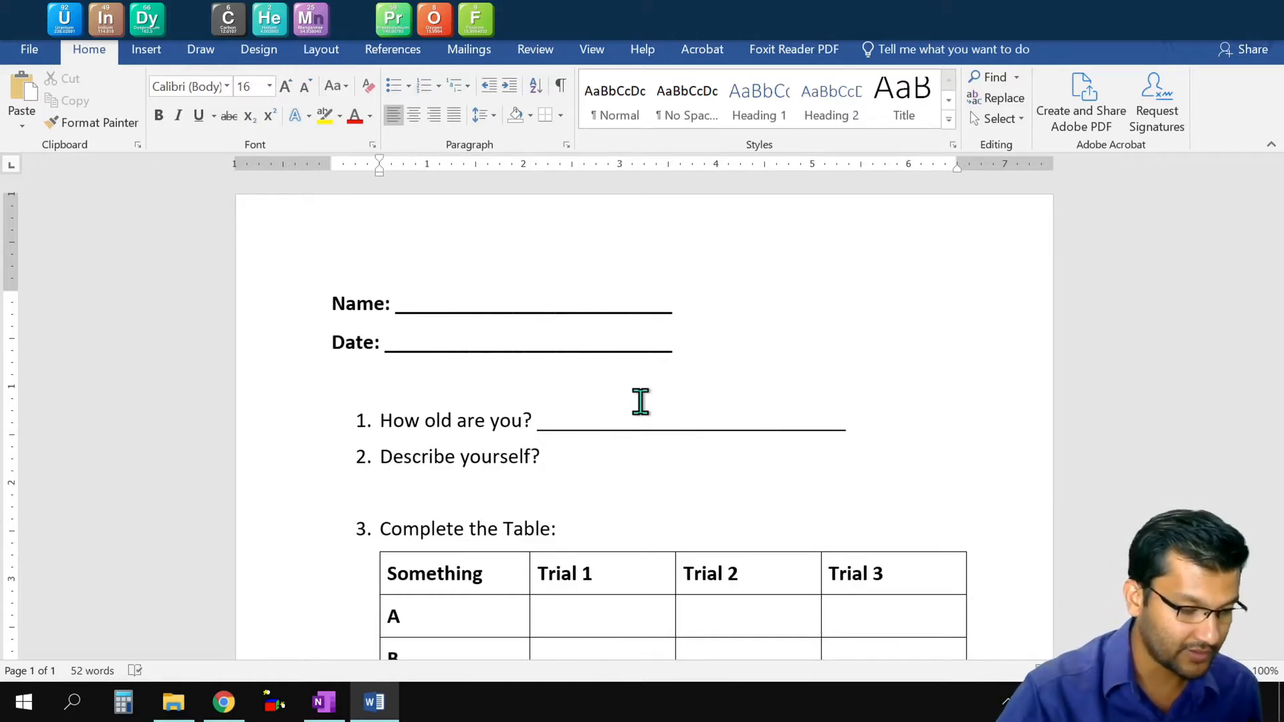
- Insert three more blank lines below question 2, "Describe yourself?", as answer space
key(Return)
key(Return)
key(Return)
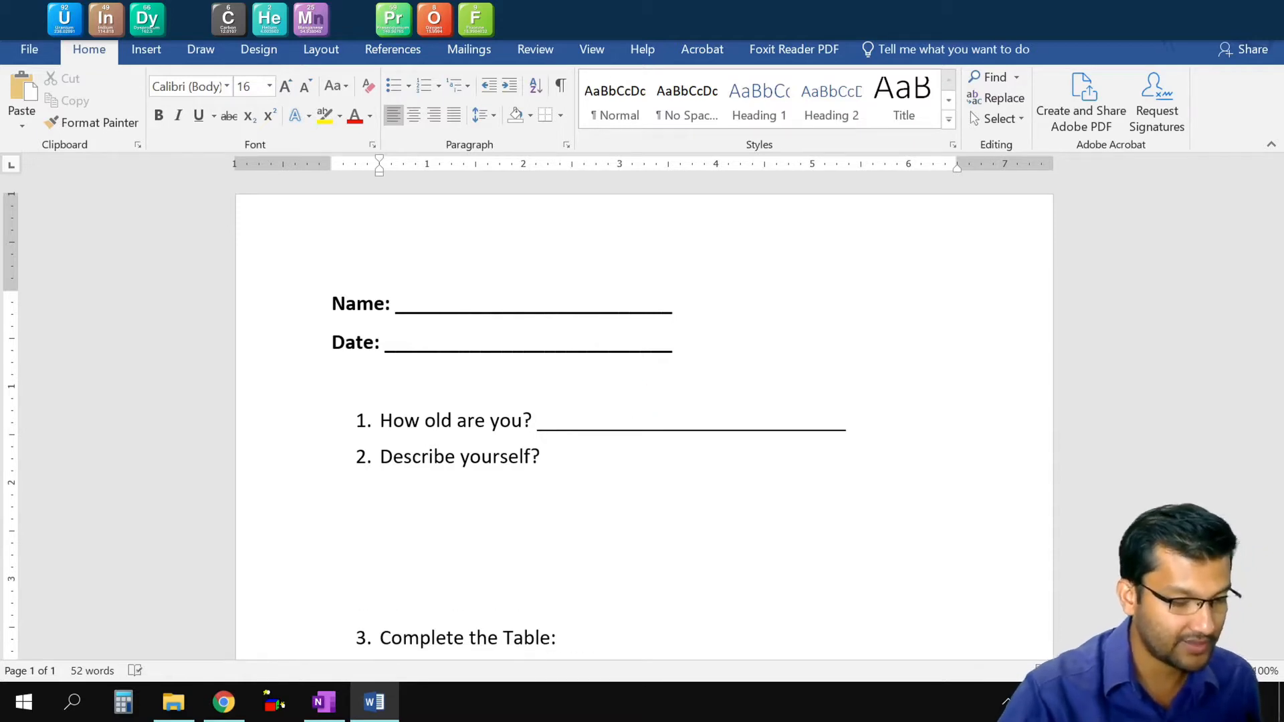
- Convert the lettered choices under questions 4 and 5 to bullets, and separate question 5's choices into their own list
scroll(642, 385, down, 2)
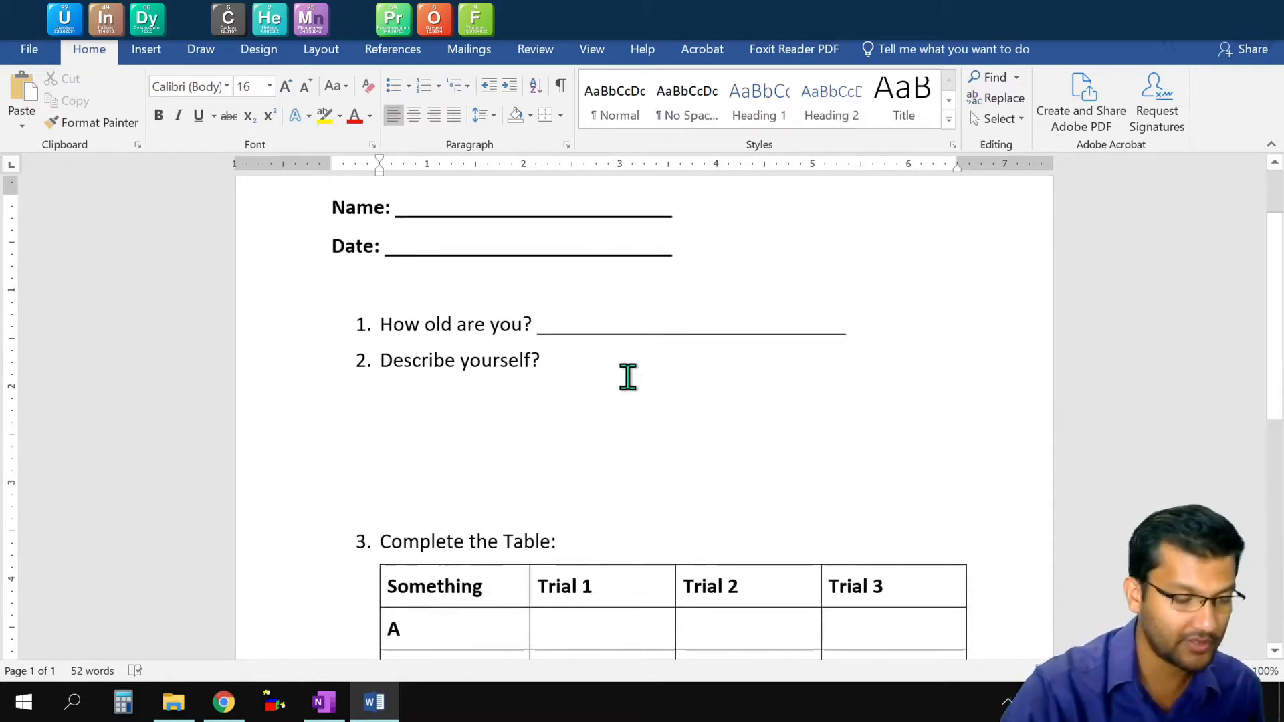
scroll(629, 374, down, 3)
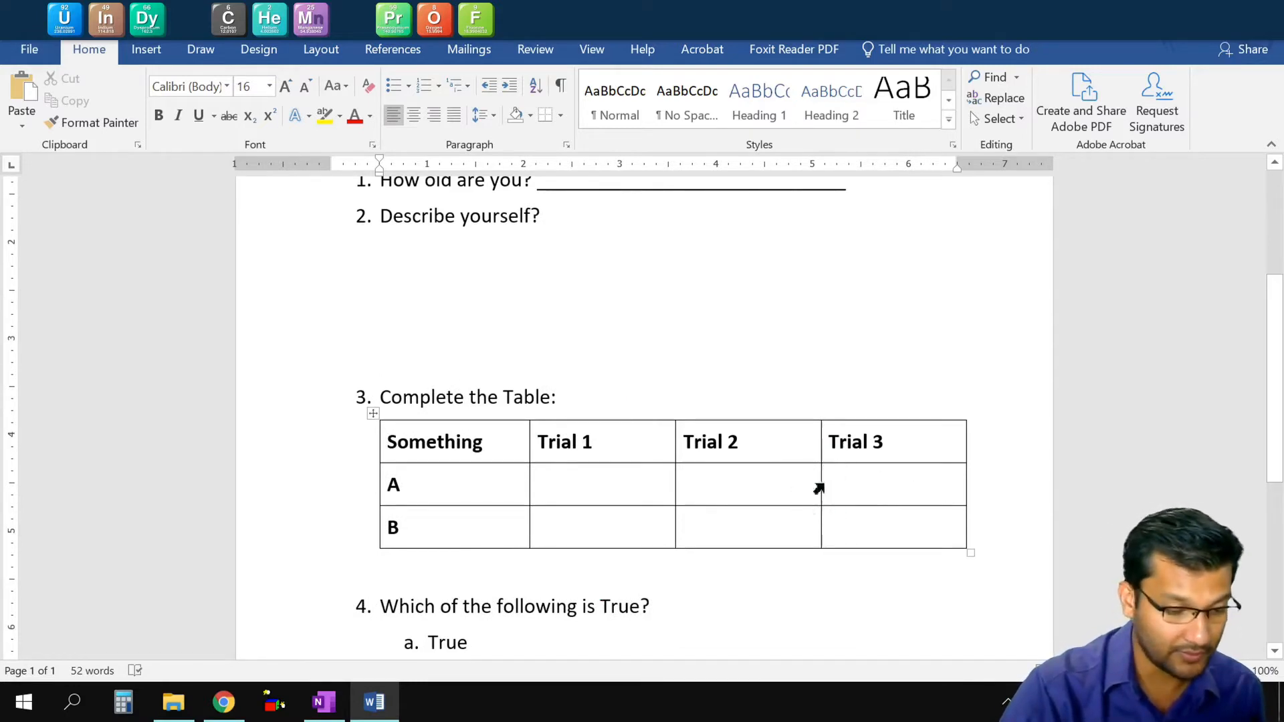
scroll(922, 559, down, 4)
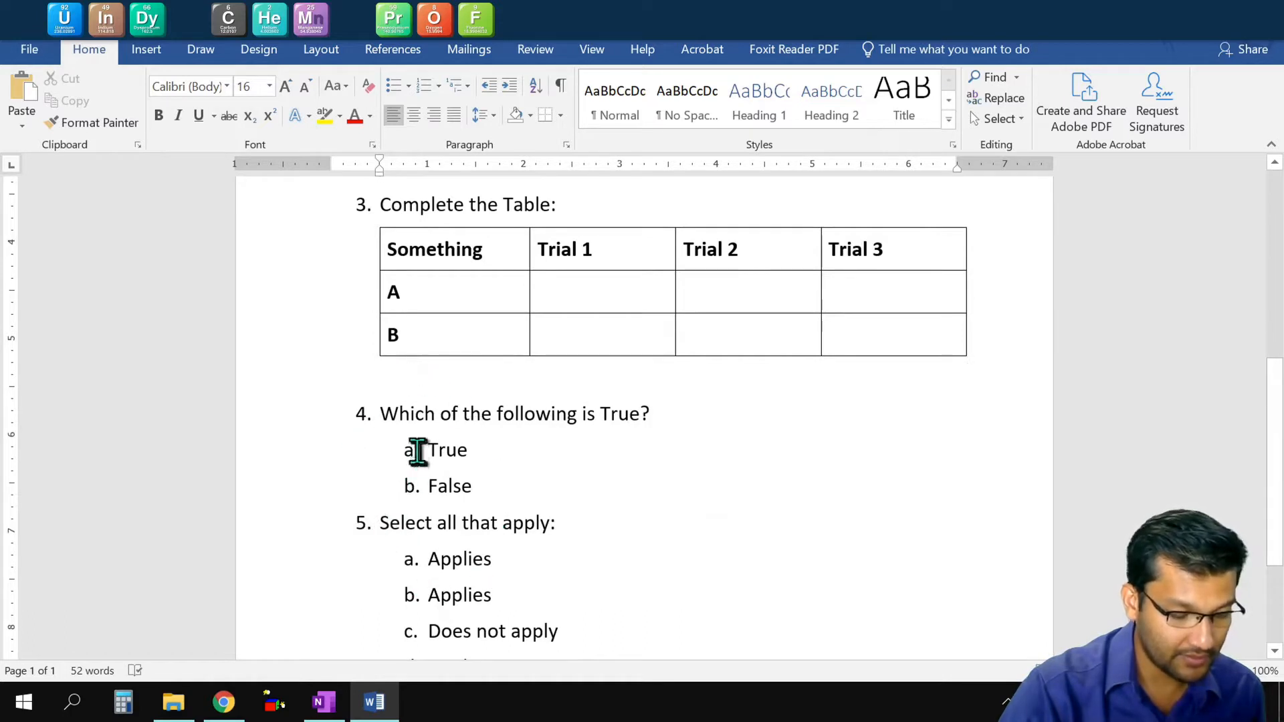
scroll(423, 449, down, 2)
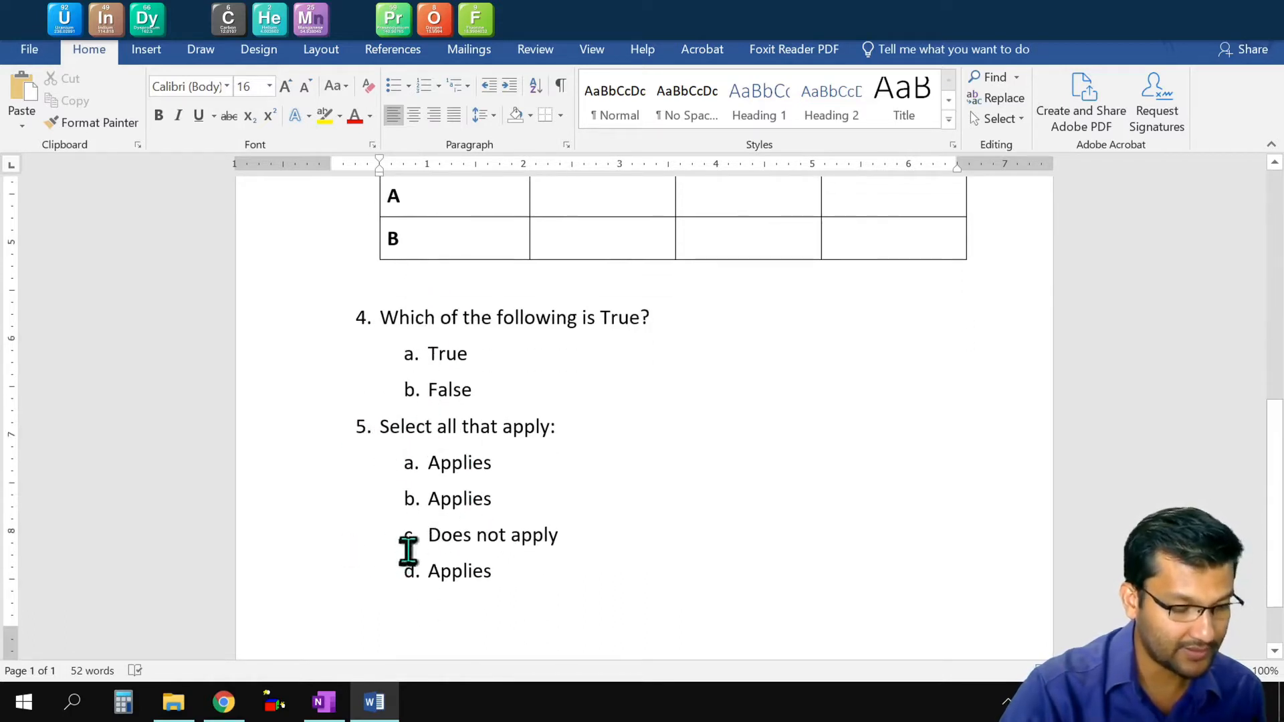
click(410, 353)
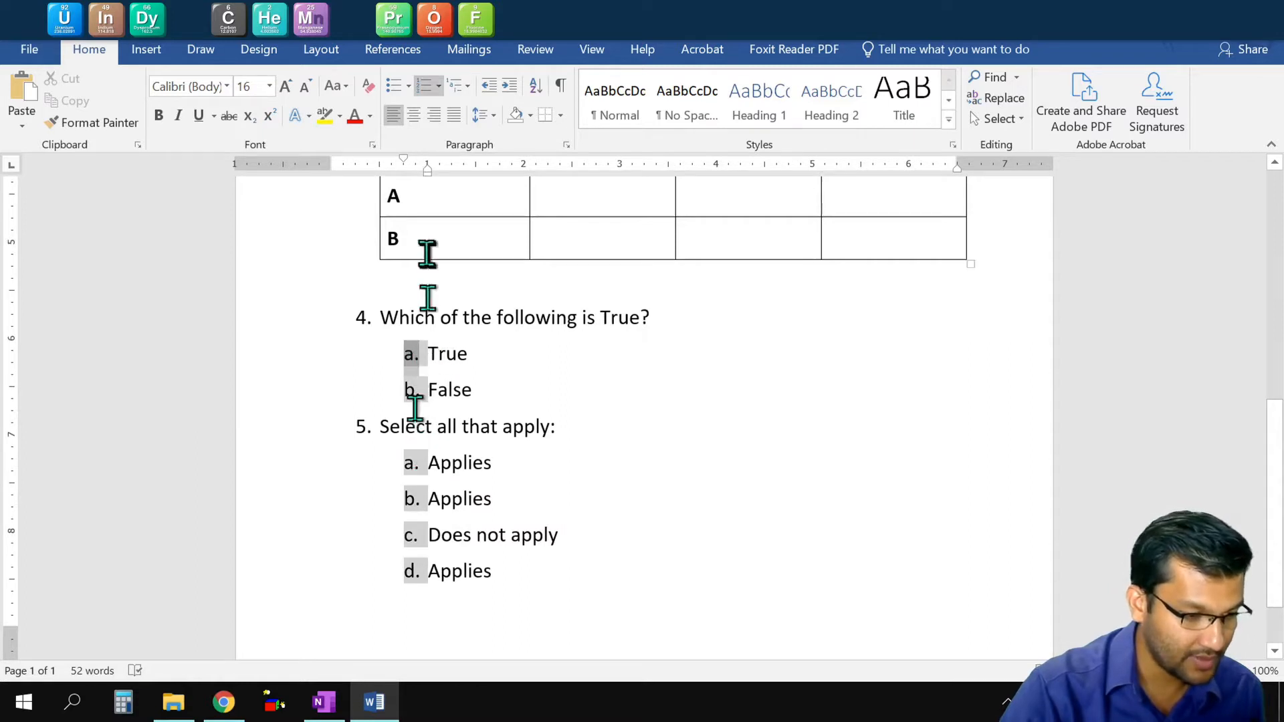
click(393, 89)
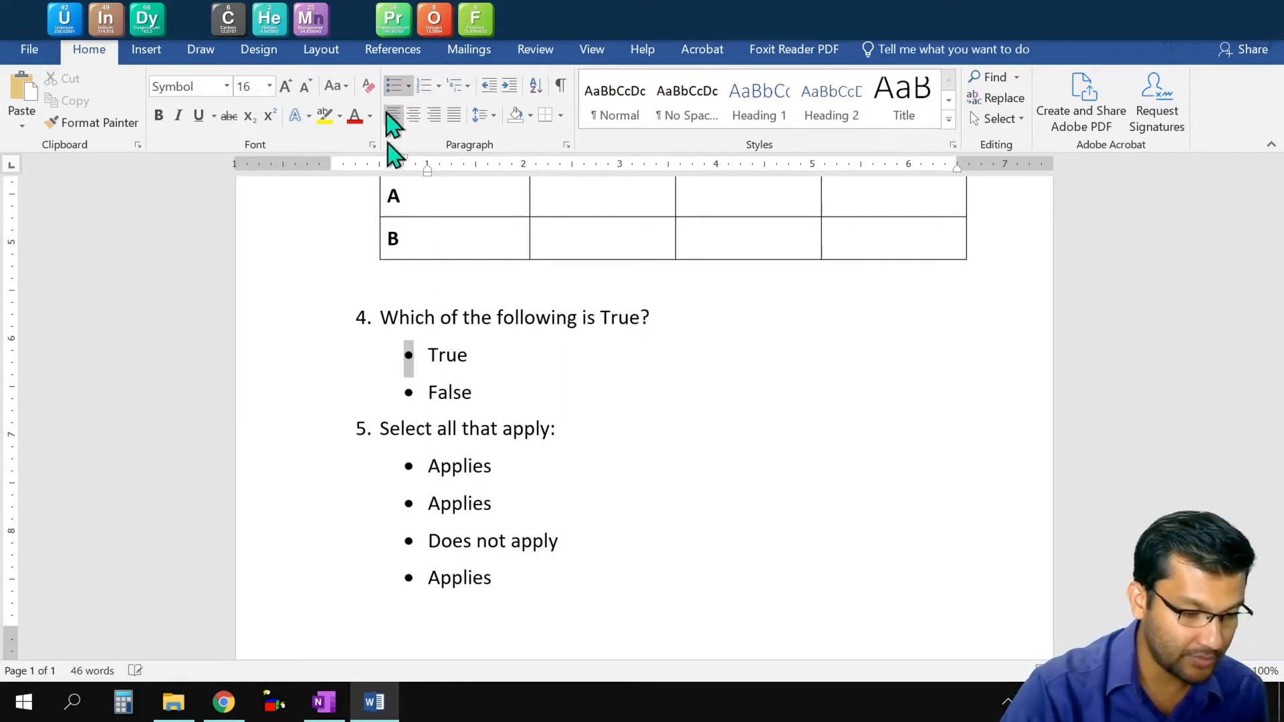
right_click(415, 466)
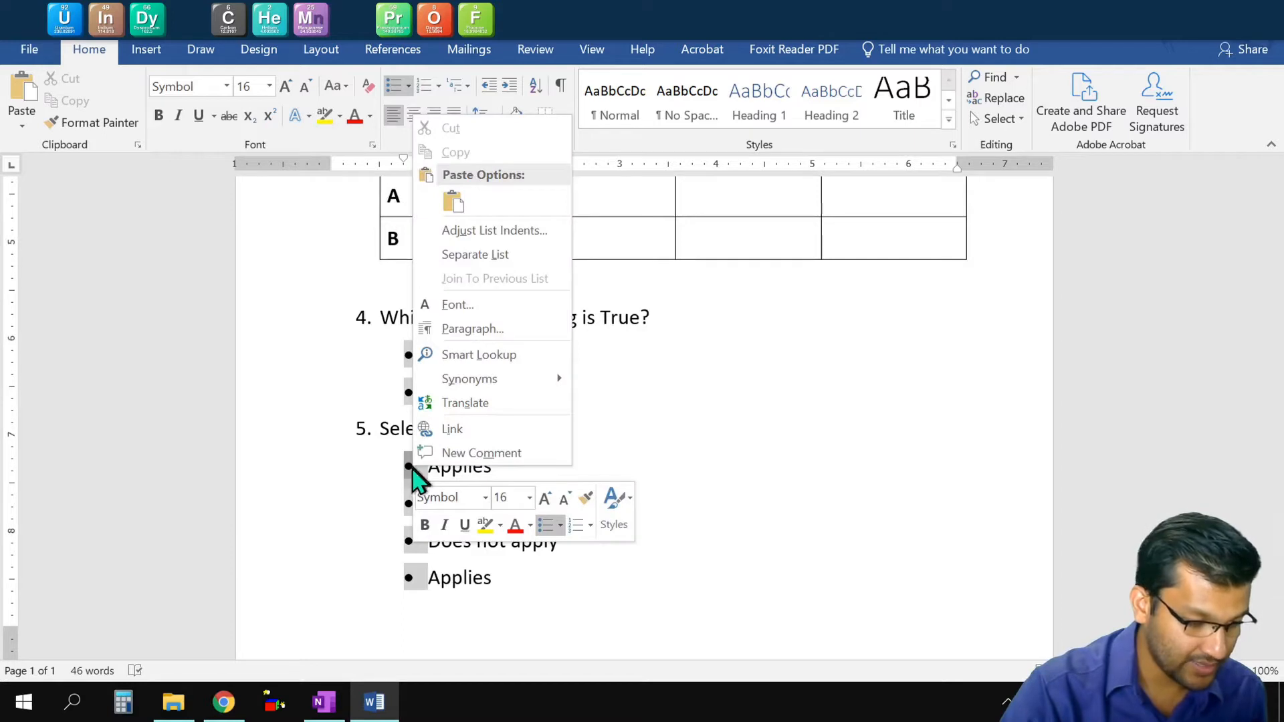
click(482, 255)
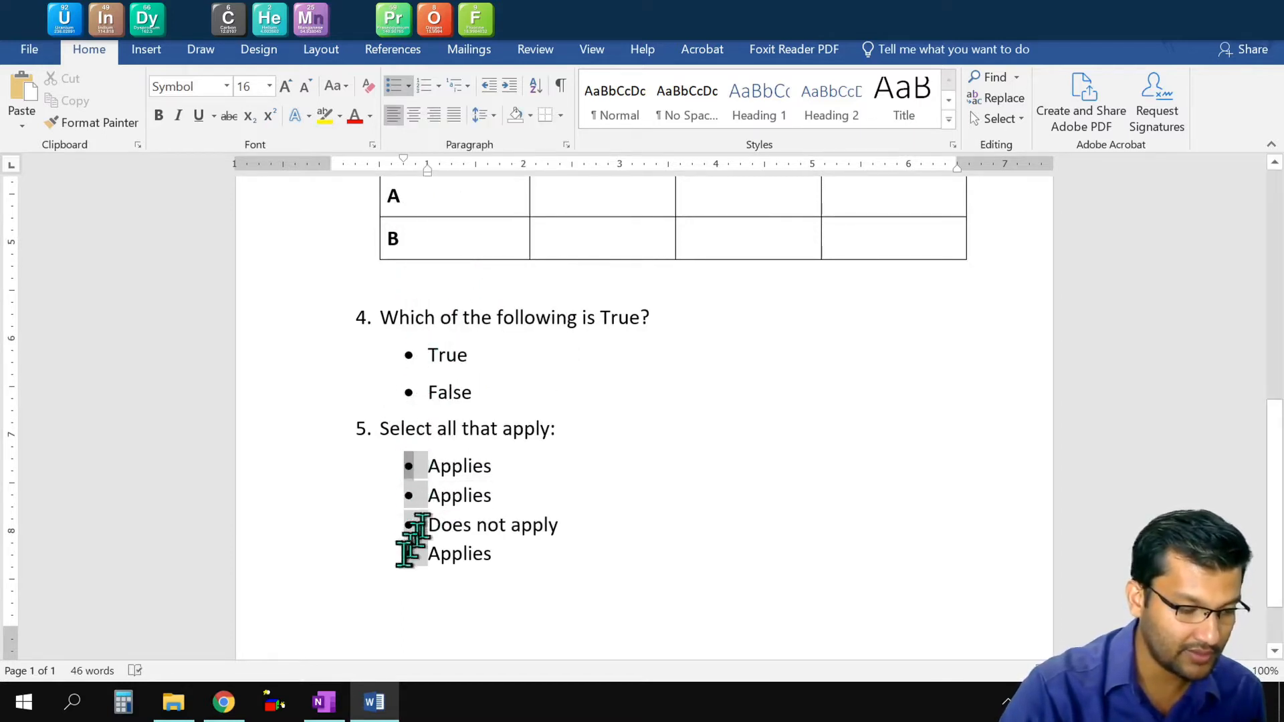
- Change the bullets of question 4's True and False choices to hollow circles
click(410, 357)
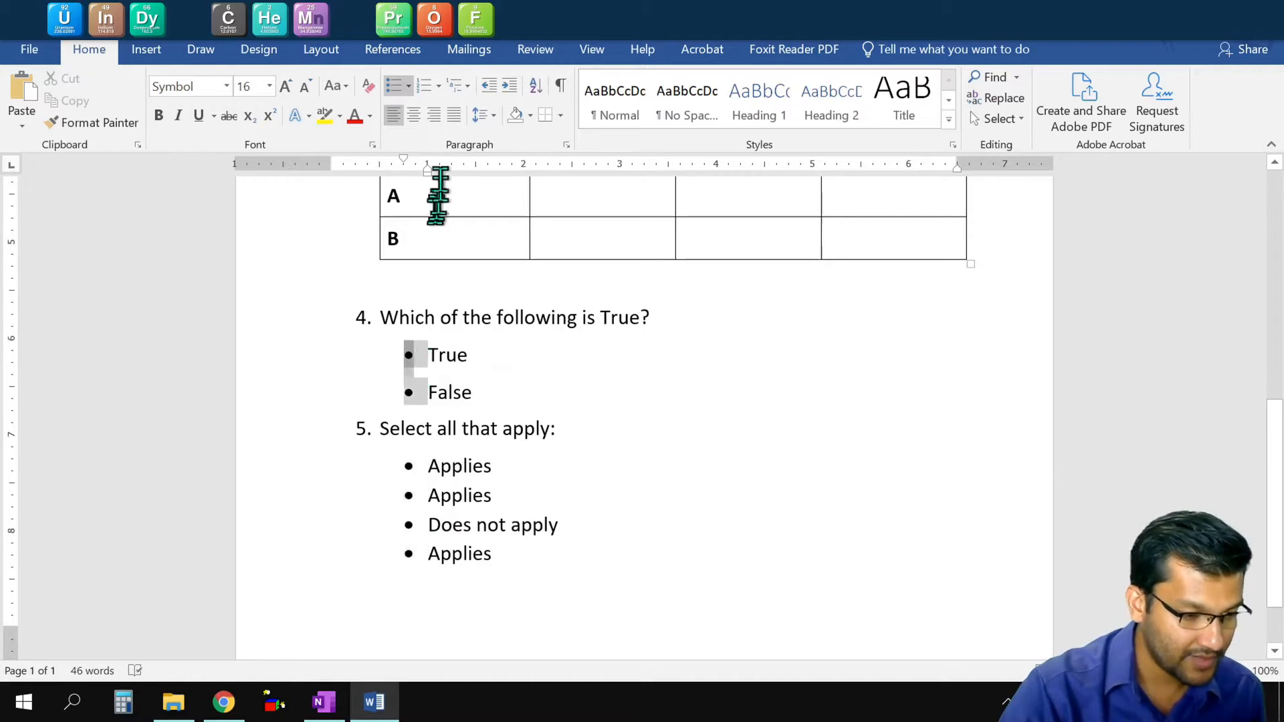
click(408, 87)
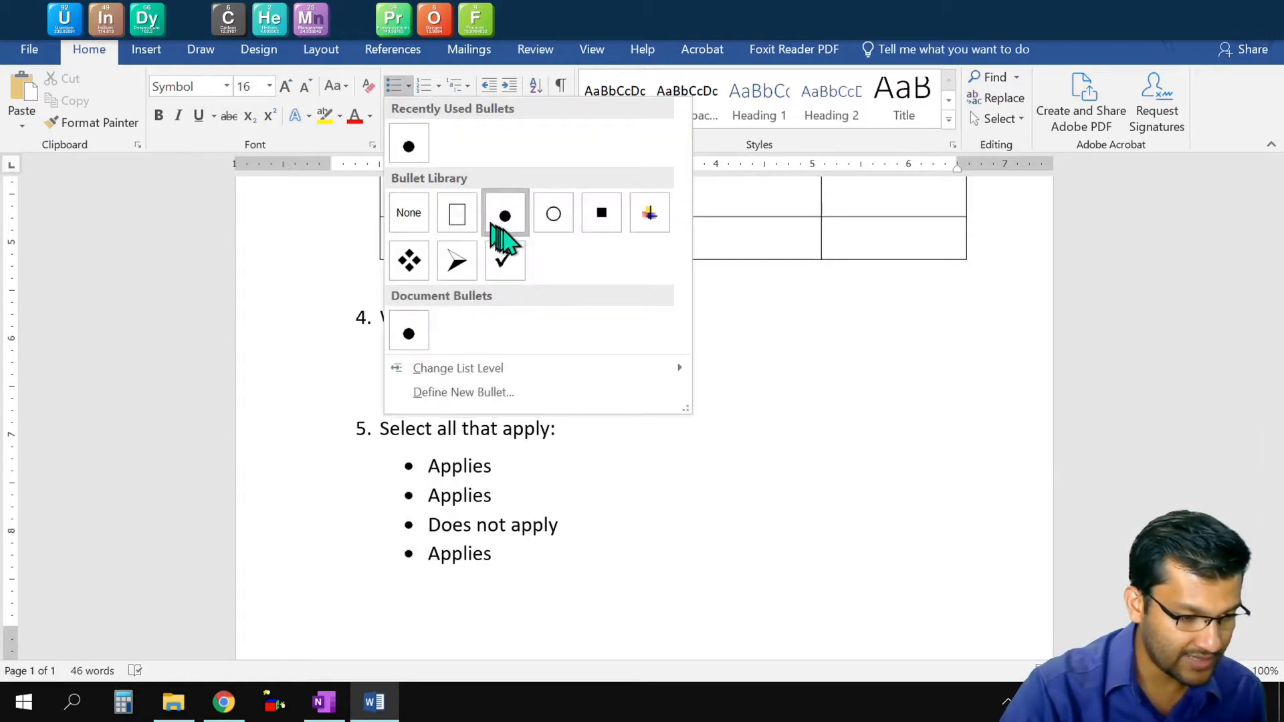
click(555, 225)
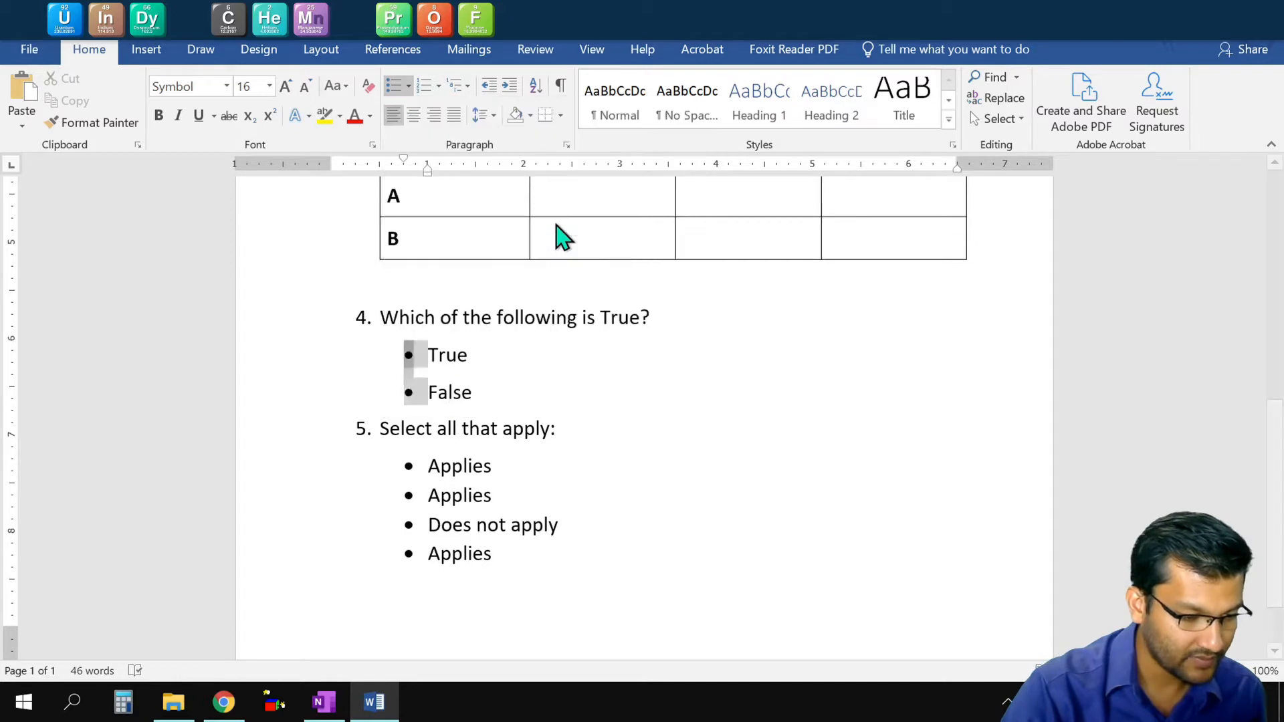
- Define a new bullet for question 5's choices using the empty box from the Symbol font, character code 160
click(410, 463)
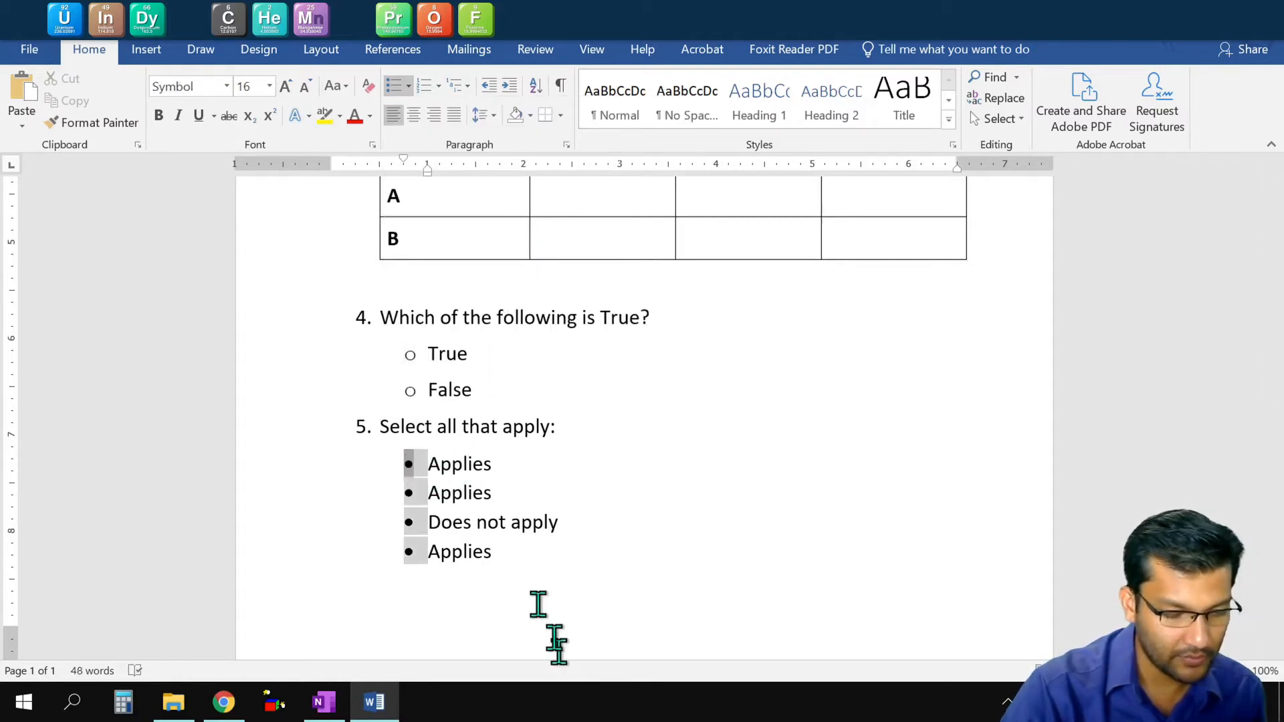
click(408, 86)
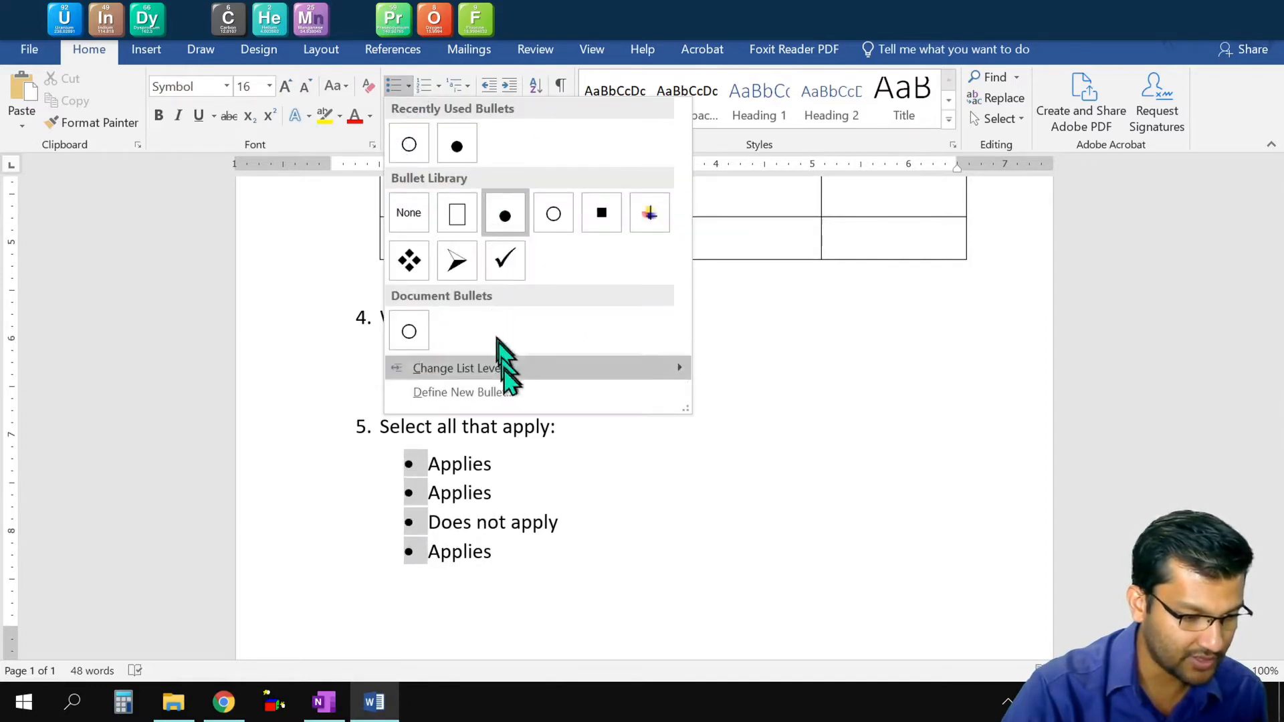
click(505, 393)
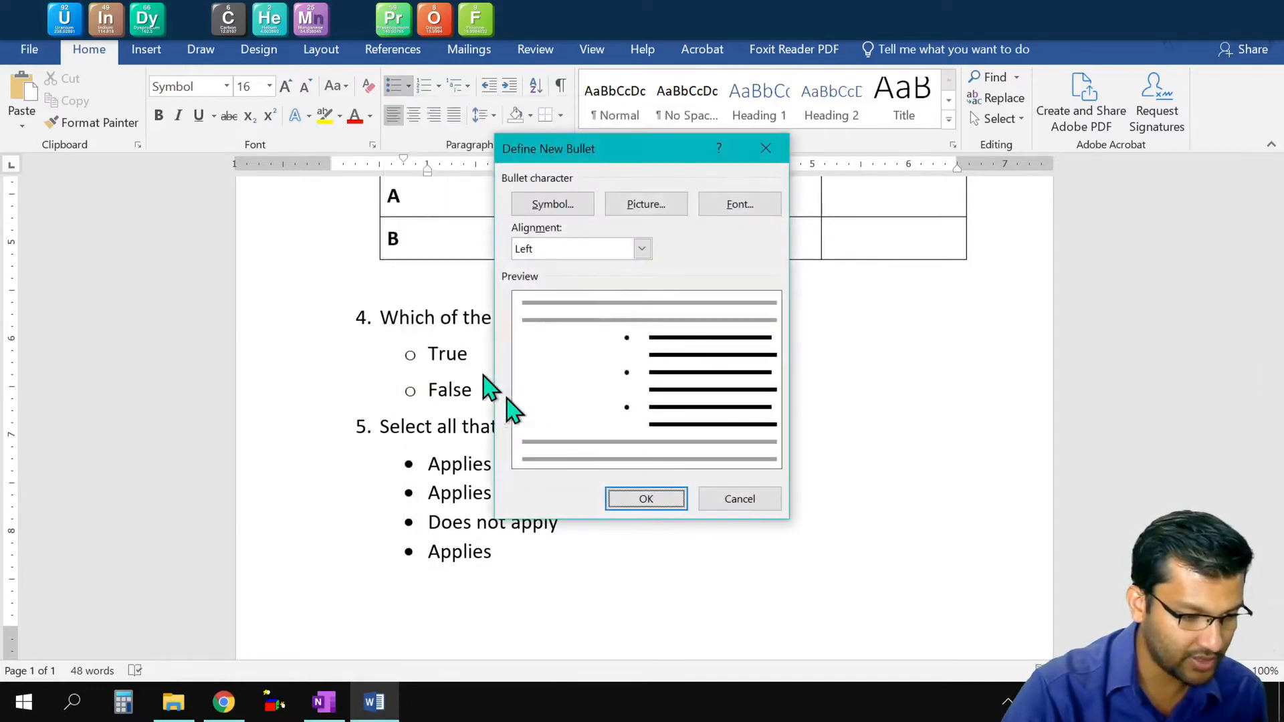
click(552, 204)
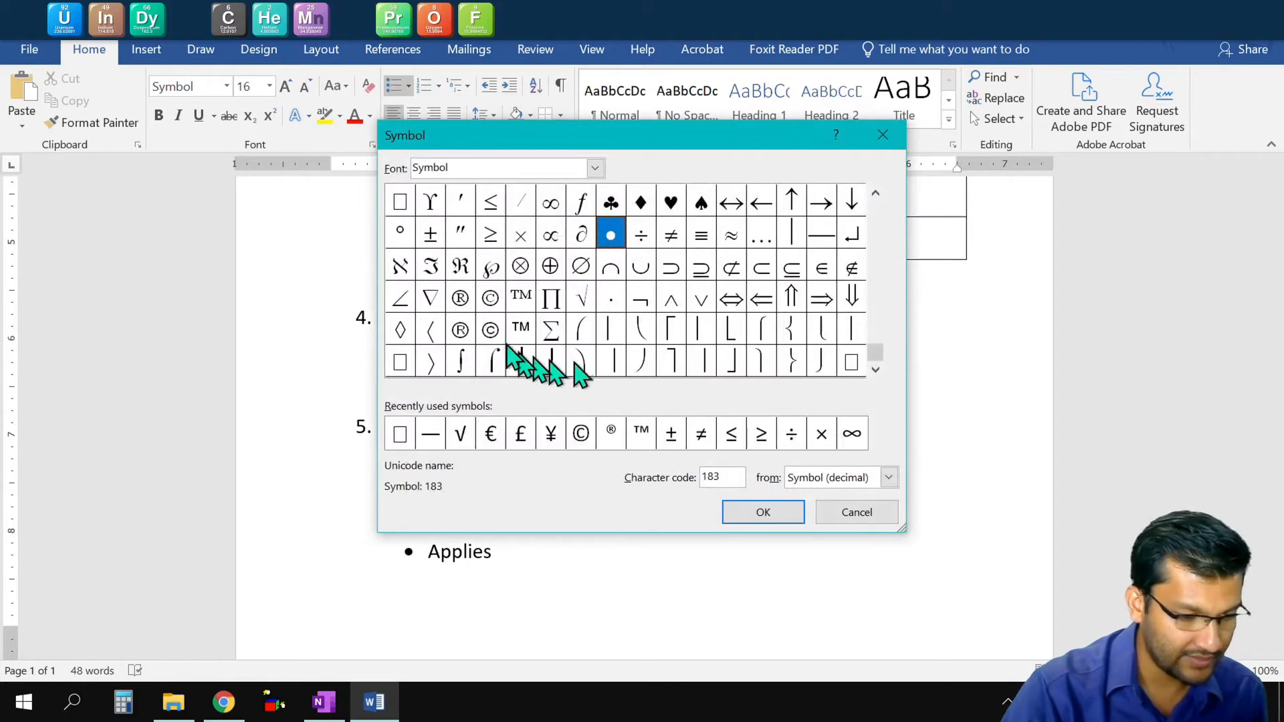
click(404, 203)
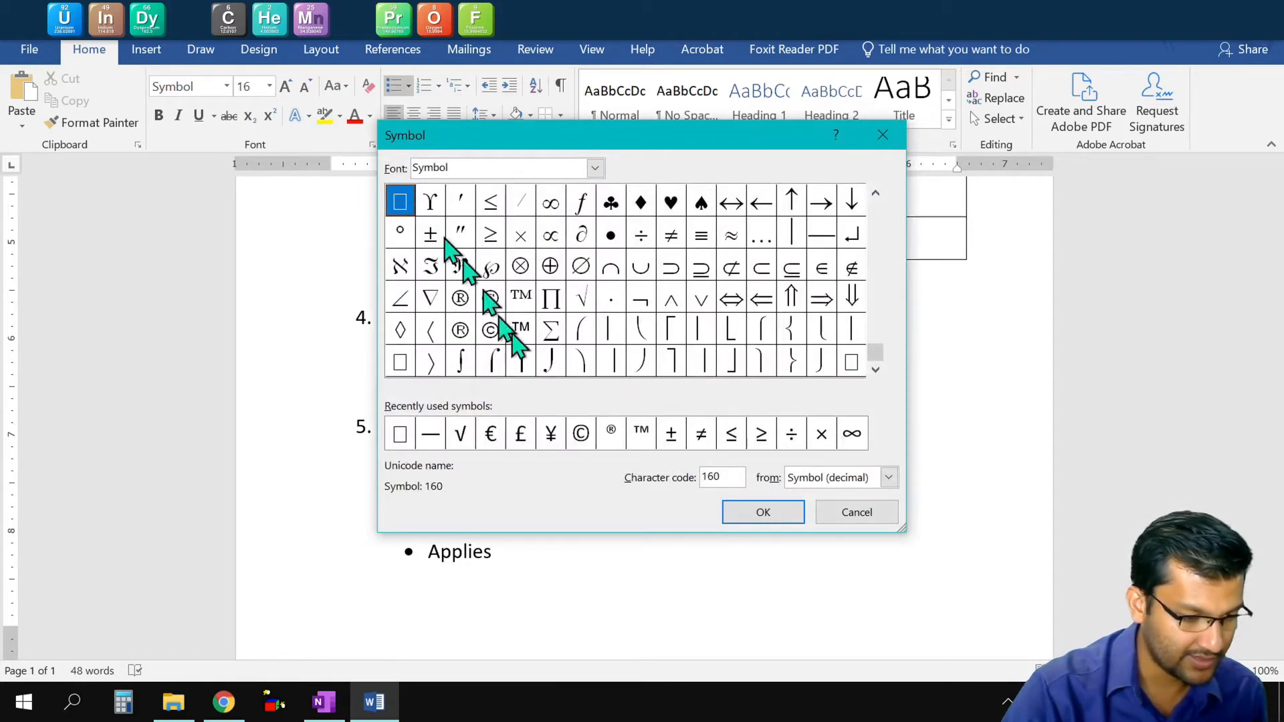
click(762, 513)
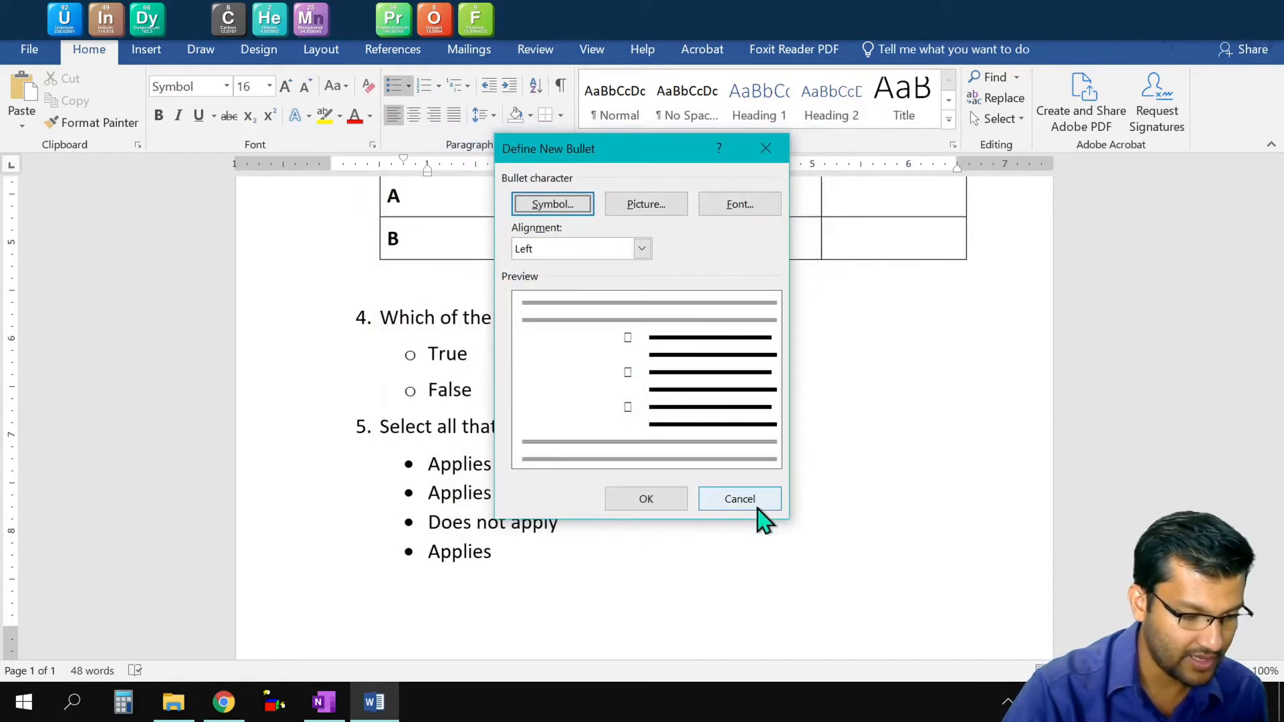
click(652, 498)
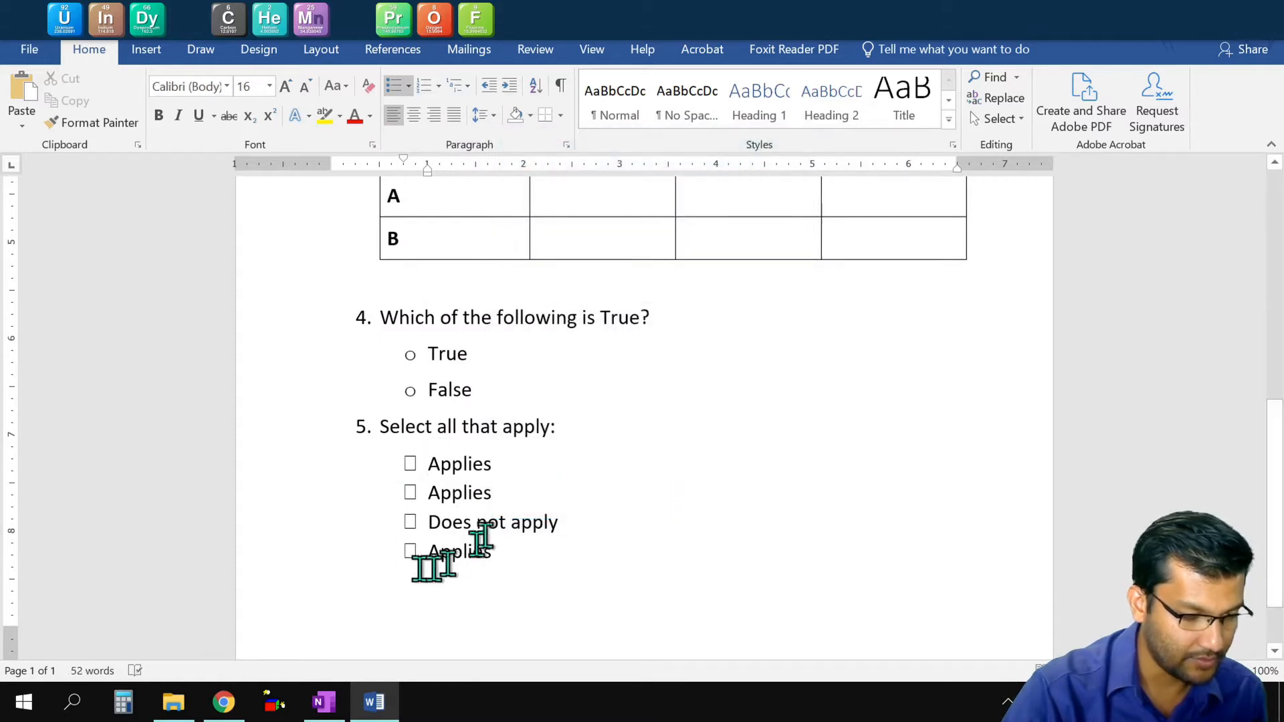
- Save the worksheet as an Adobe PDF named FORM.pdf on the Desktop
scroll(647, 505, up, 6)
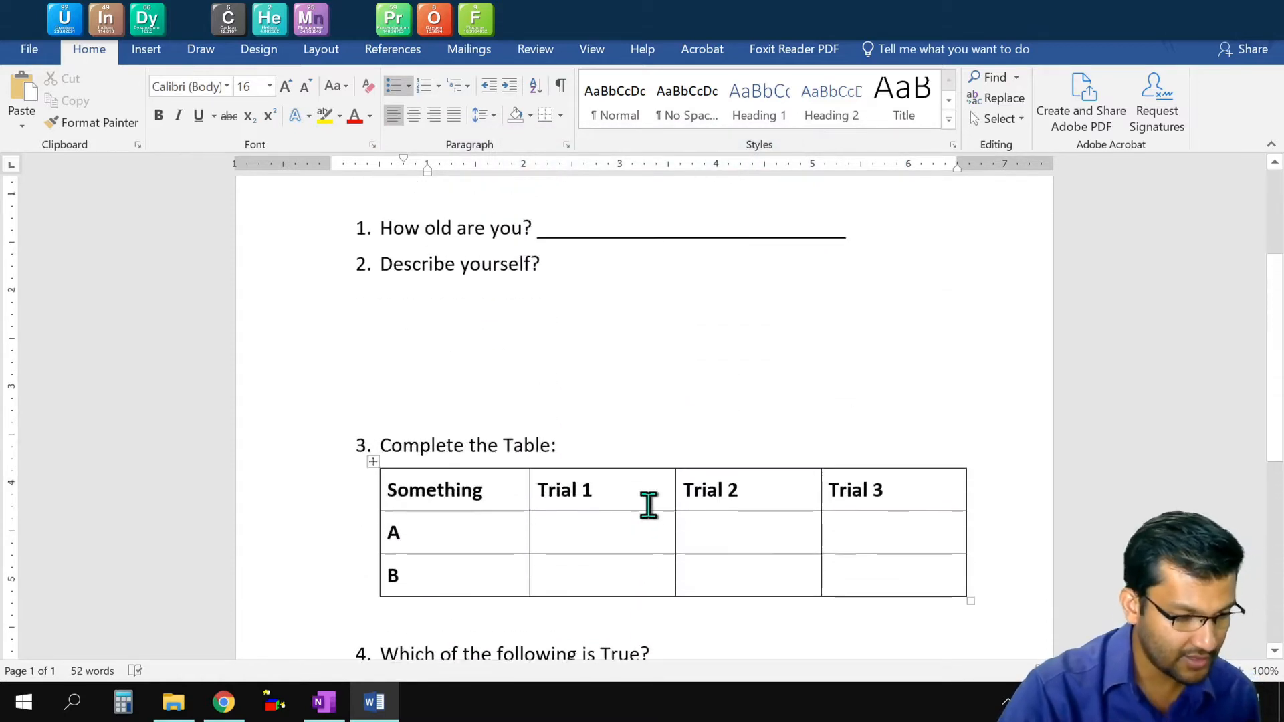
scroll(644, 505, up, 3)
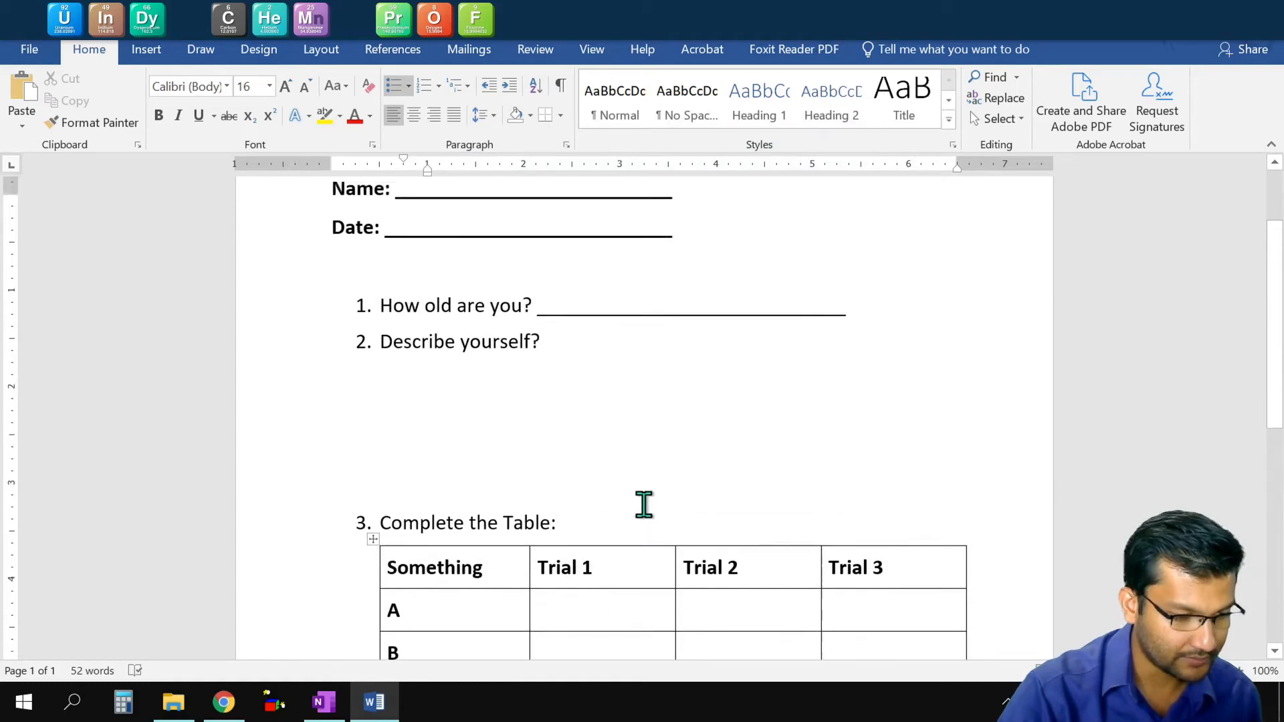
click(25, 48)
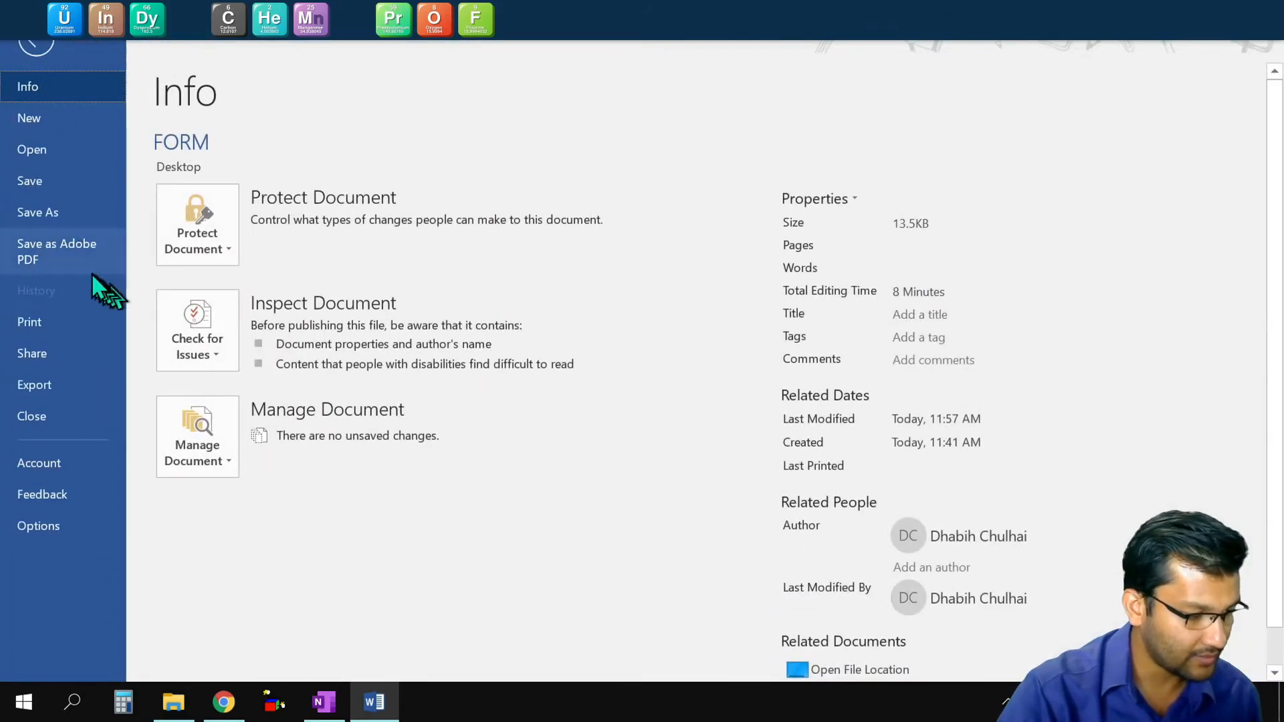
click(90, 267)
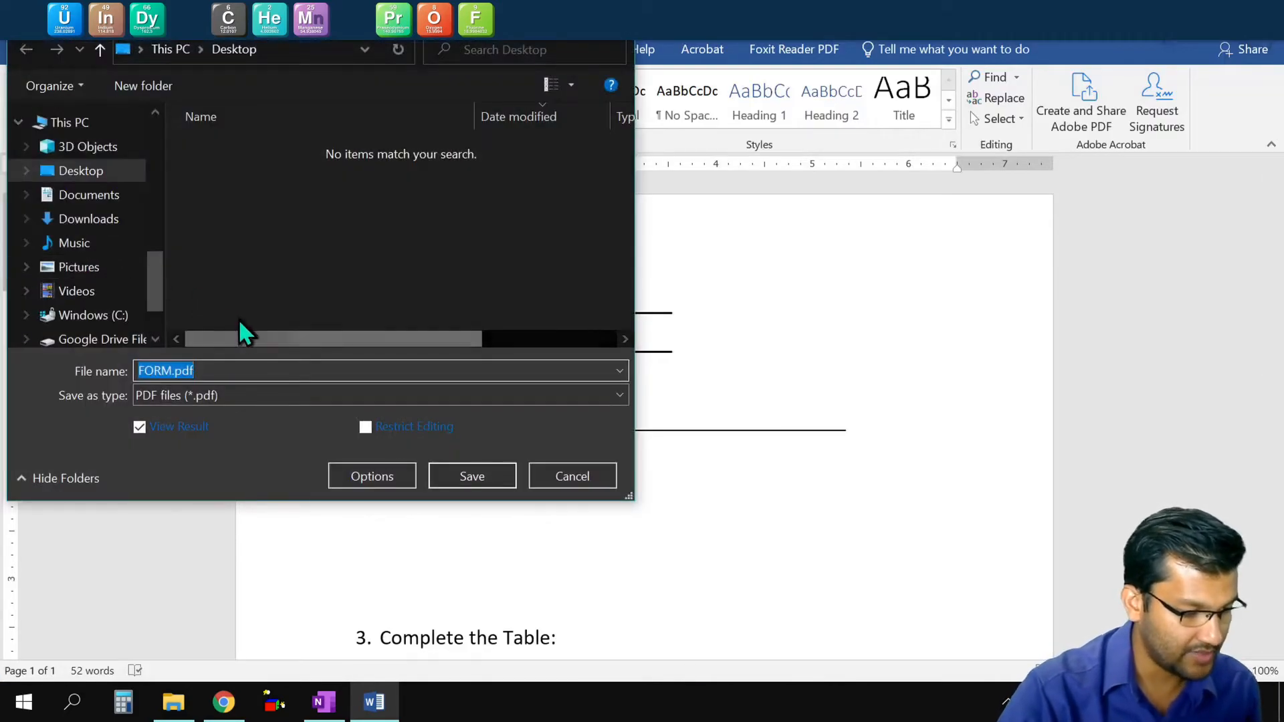
click(468, 483)
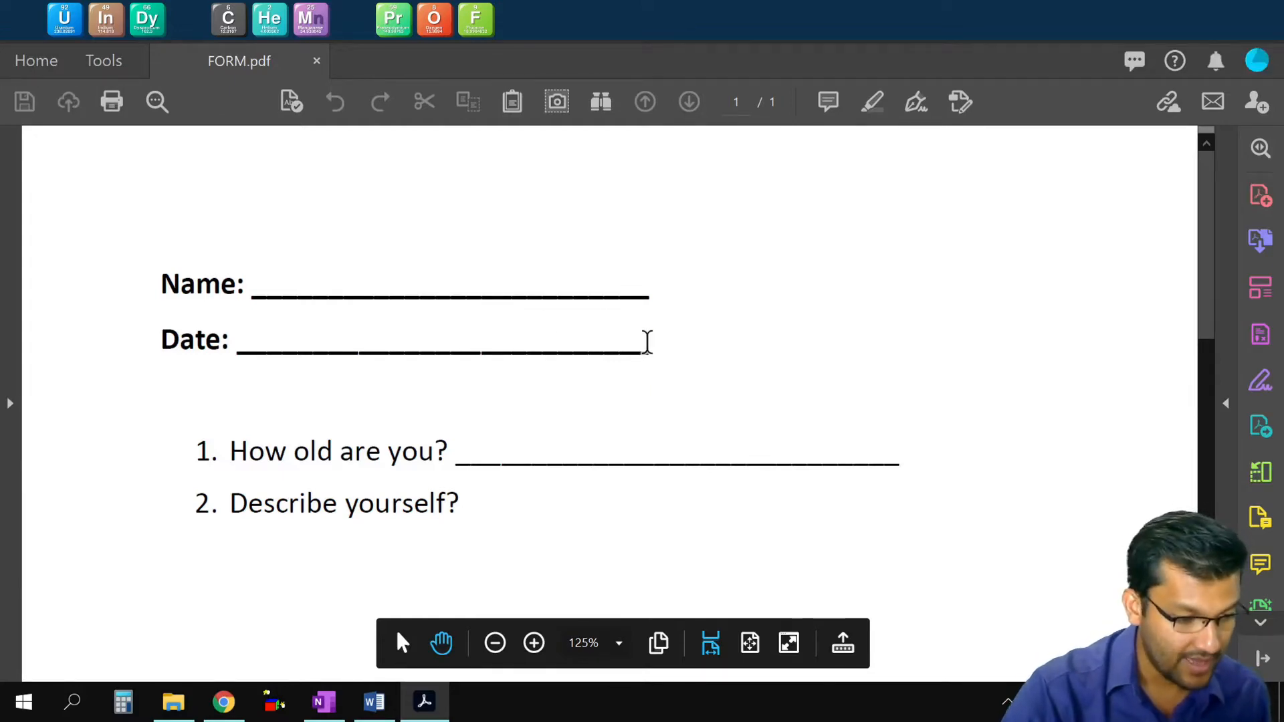
- Start Prepare Form on the single file FORM.pdf in Adobe Acrobat, using automatic form field detection
scroll(651, 341, down, 5)
scroll(657, 355, down, 8)
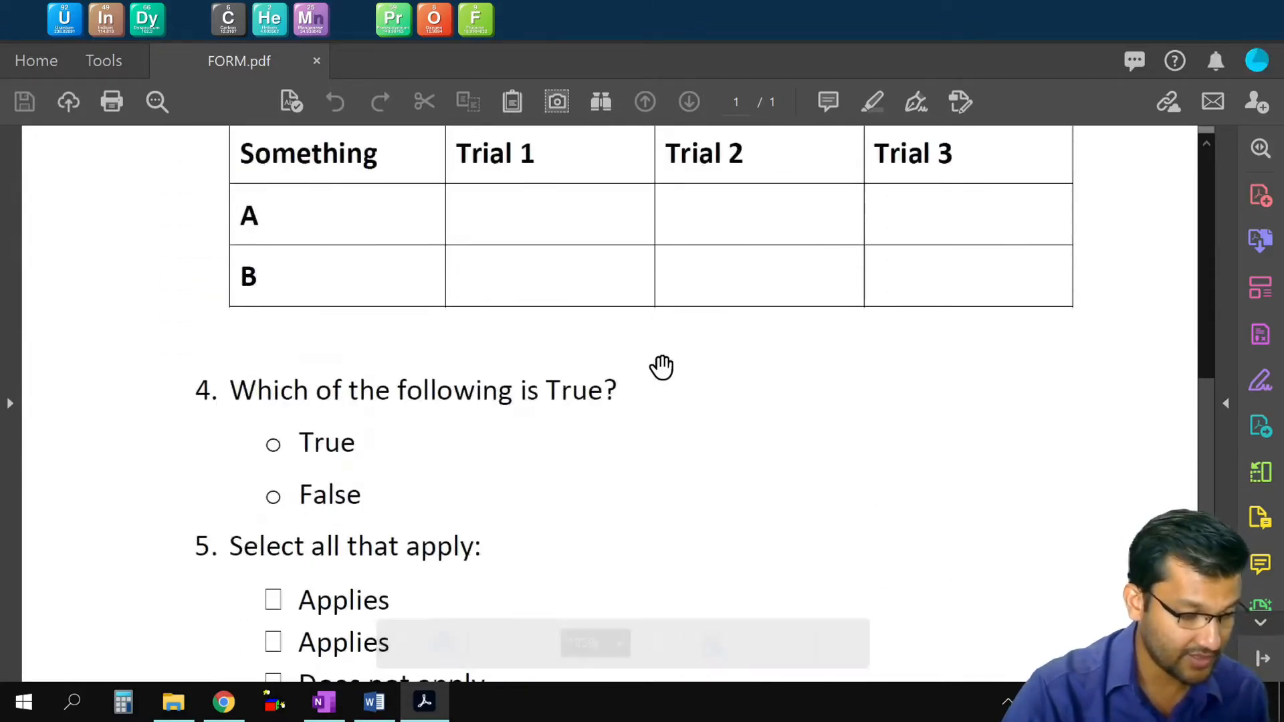
scroll(662, 375, up, 5)
scroll(664, 379, up, 8)
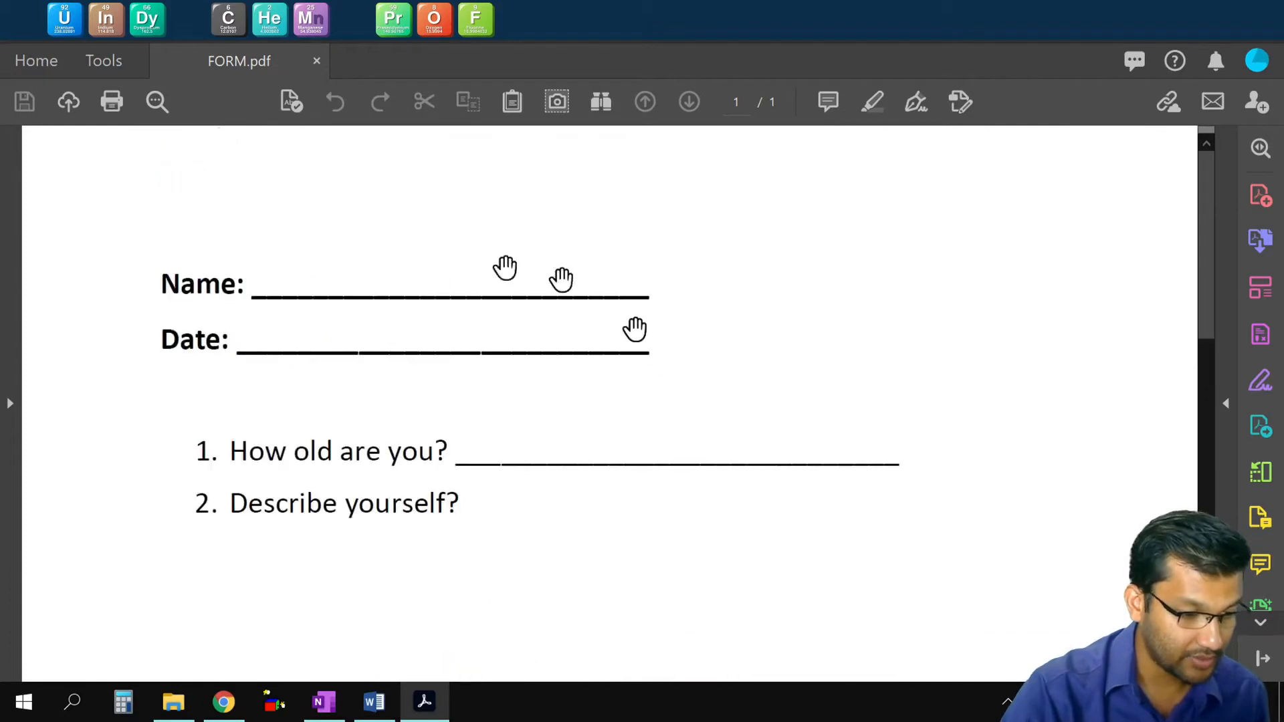
click(108, 67)
scroll(562, 498, down, 2)
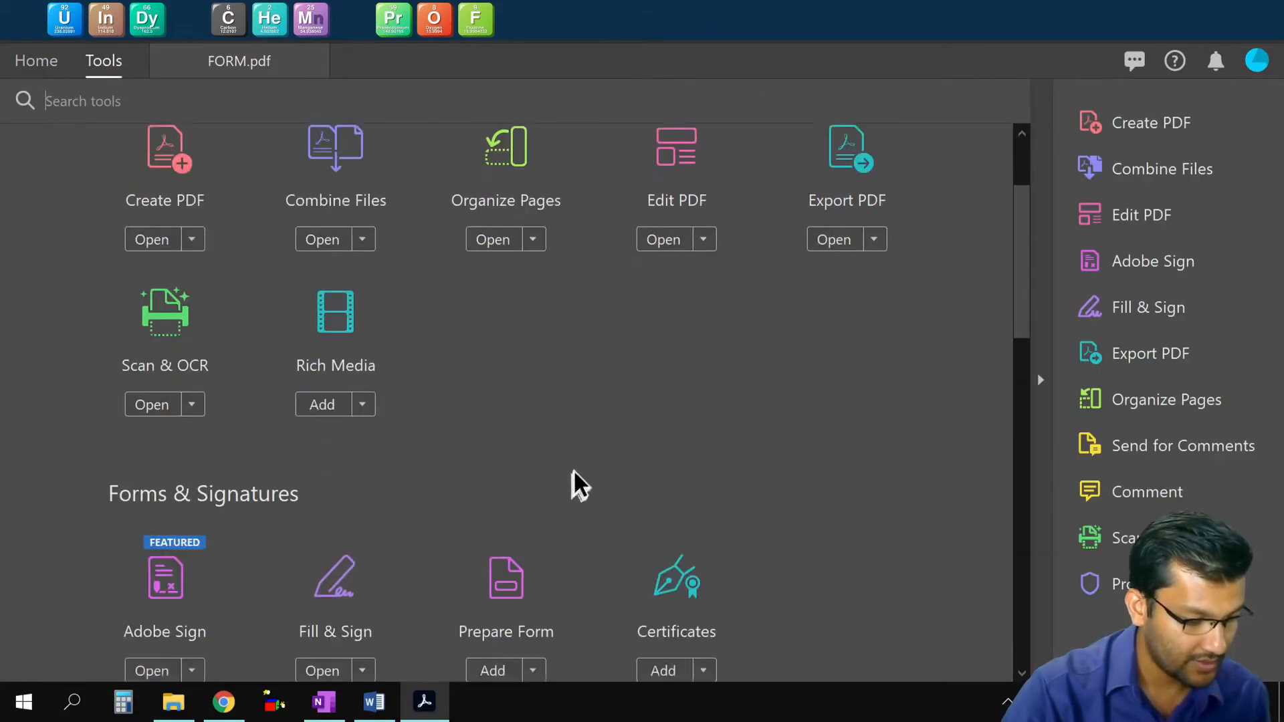
click(507, 555)
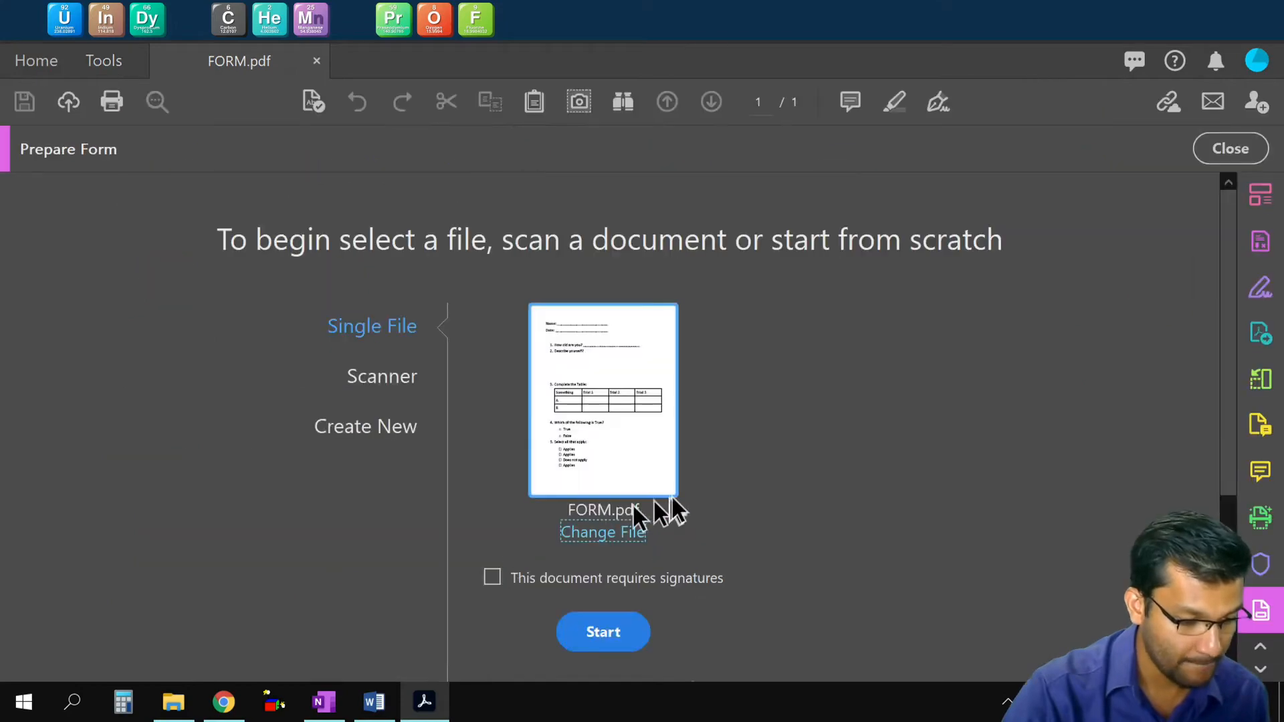
scroll(668, 513, down, 1)
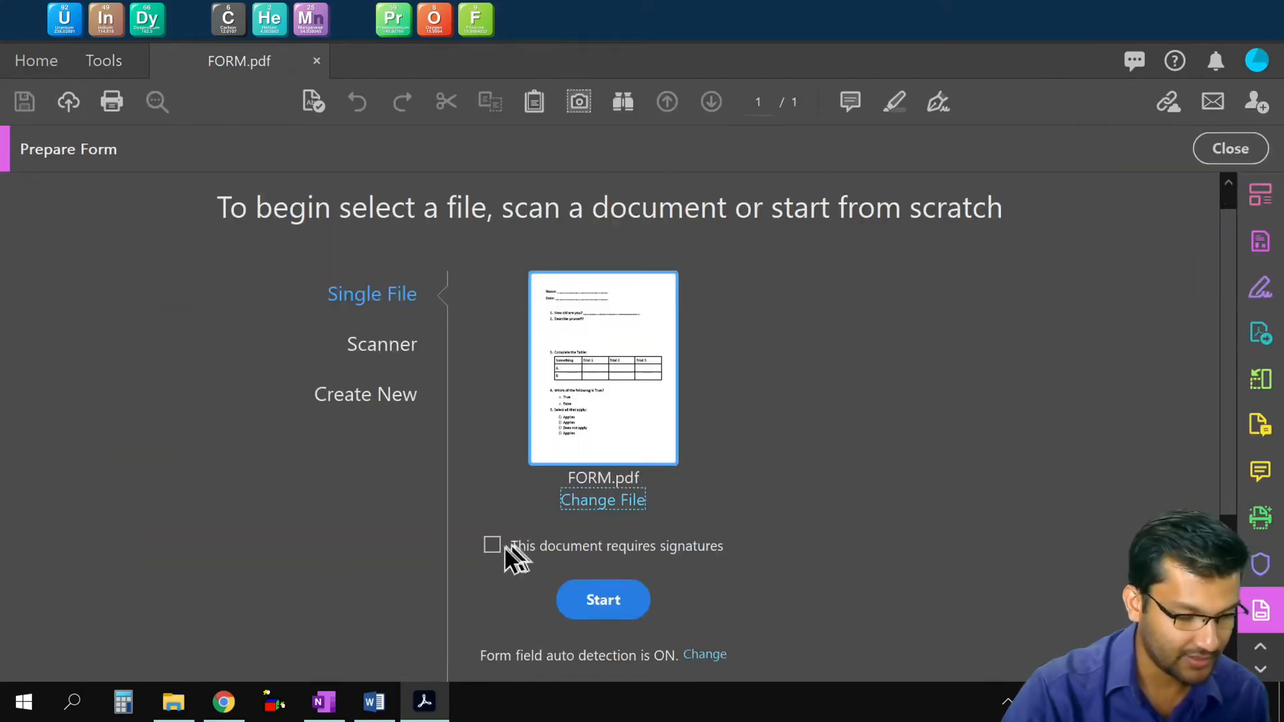
click(604, 601)
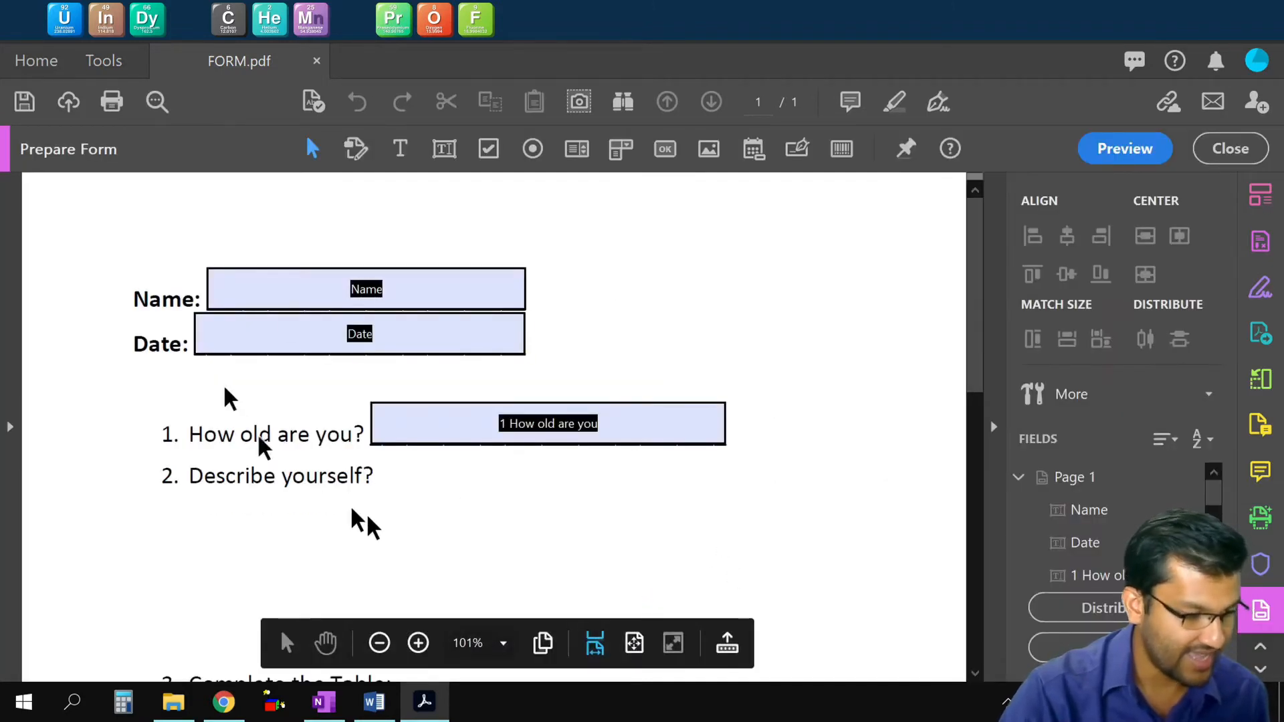
- Add a large text field filling the blank answer space between question 2, "Describe yourself?", and question 3
click(387, 301)
click(388, 337)
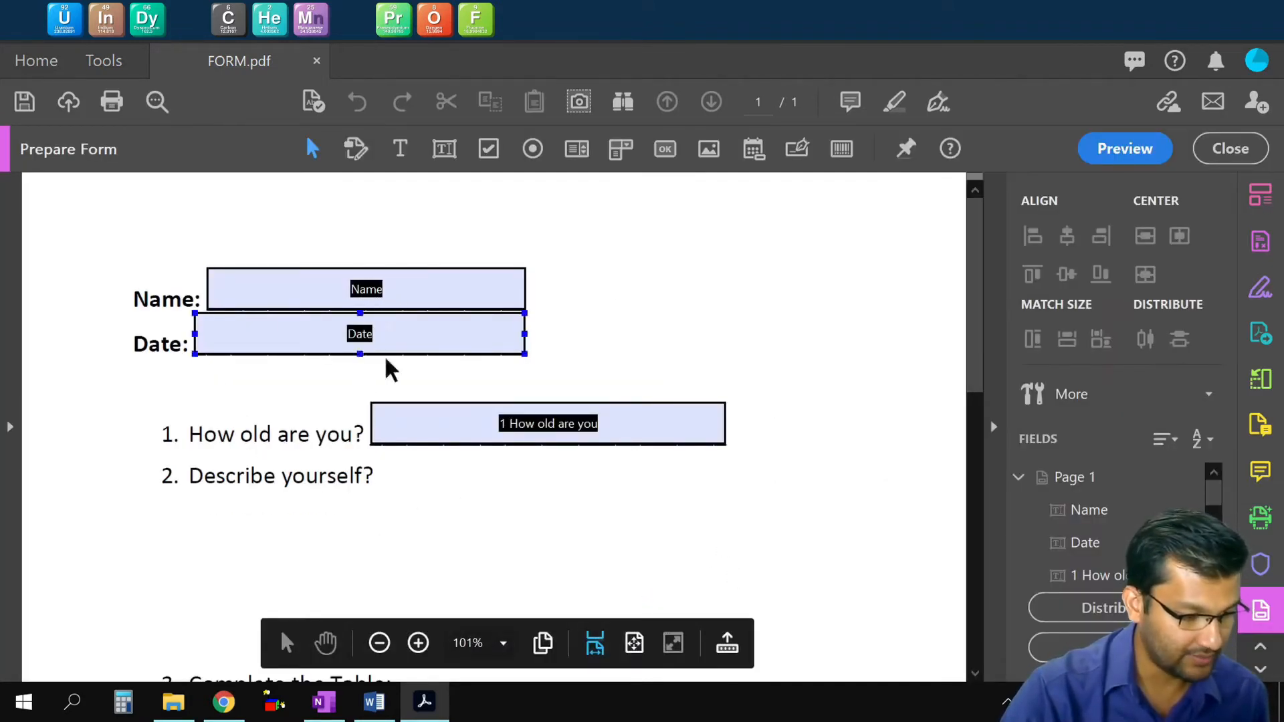
click(459, 427)
scroll(618, 463, down, 3)
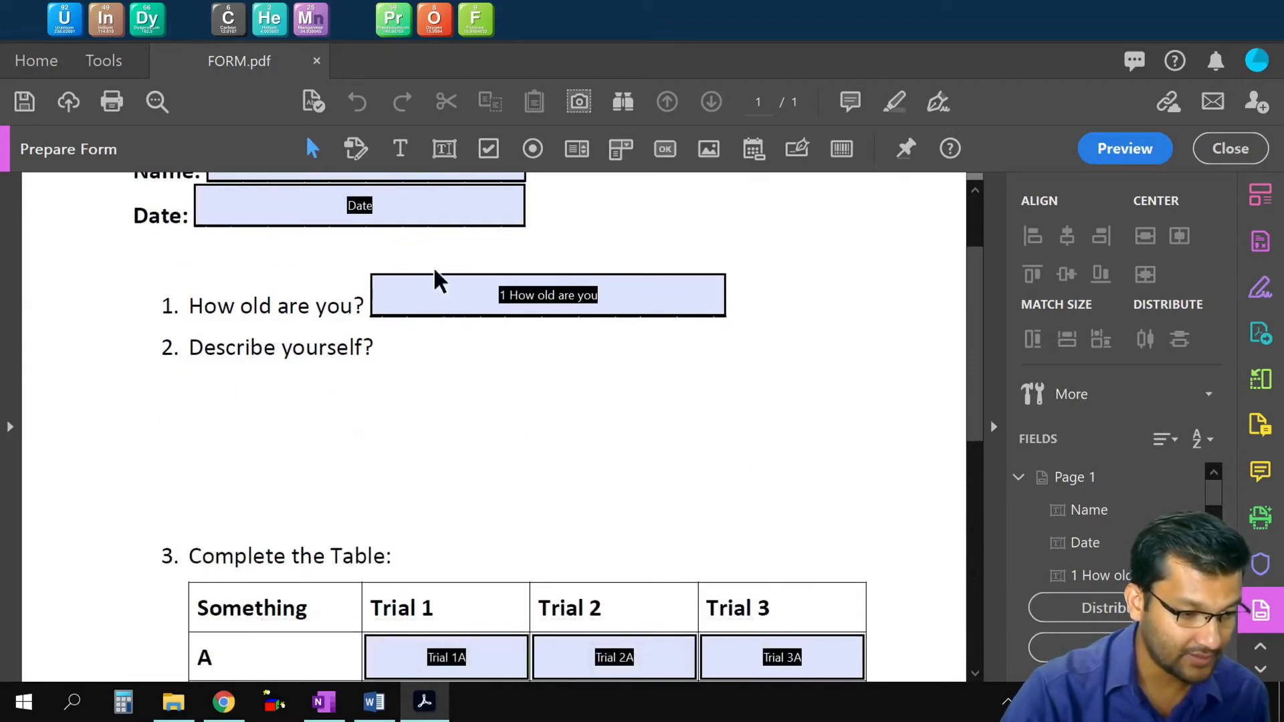
click(446, 177)
click(445, 150)
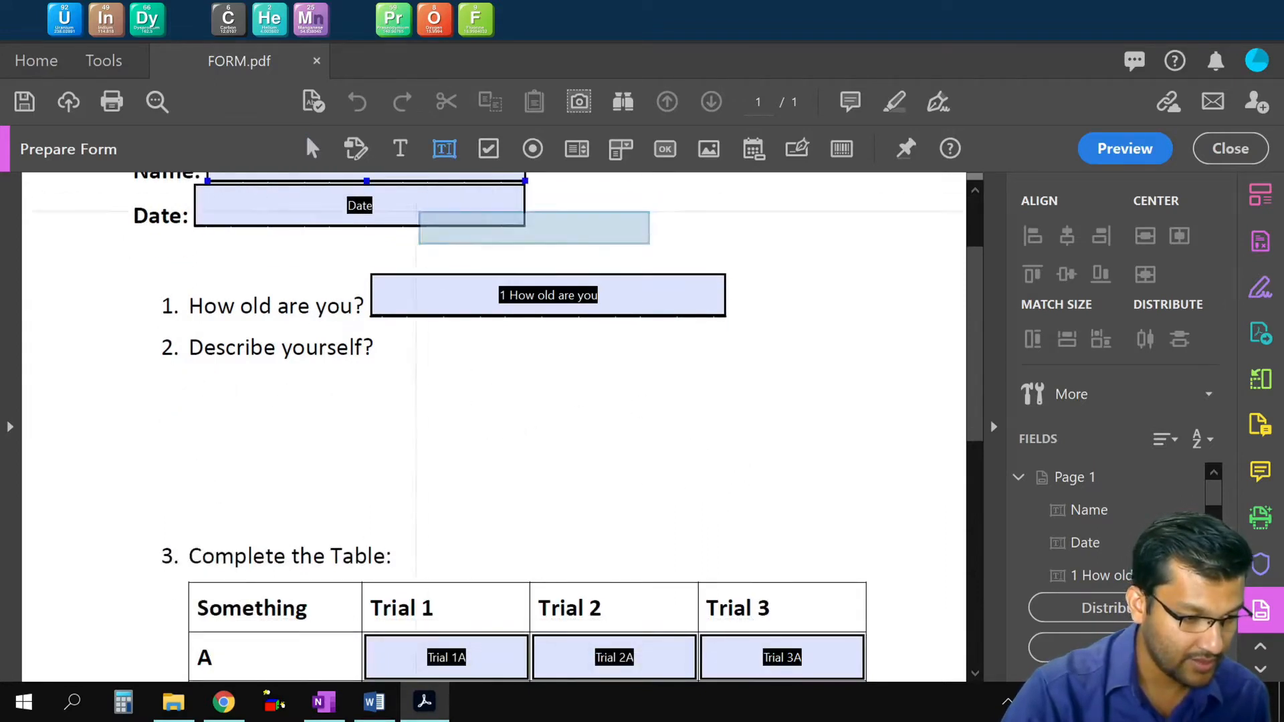
drag(190, 367, 879, 534)
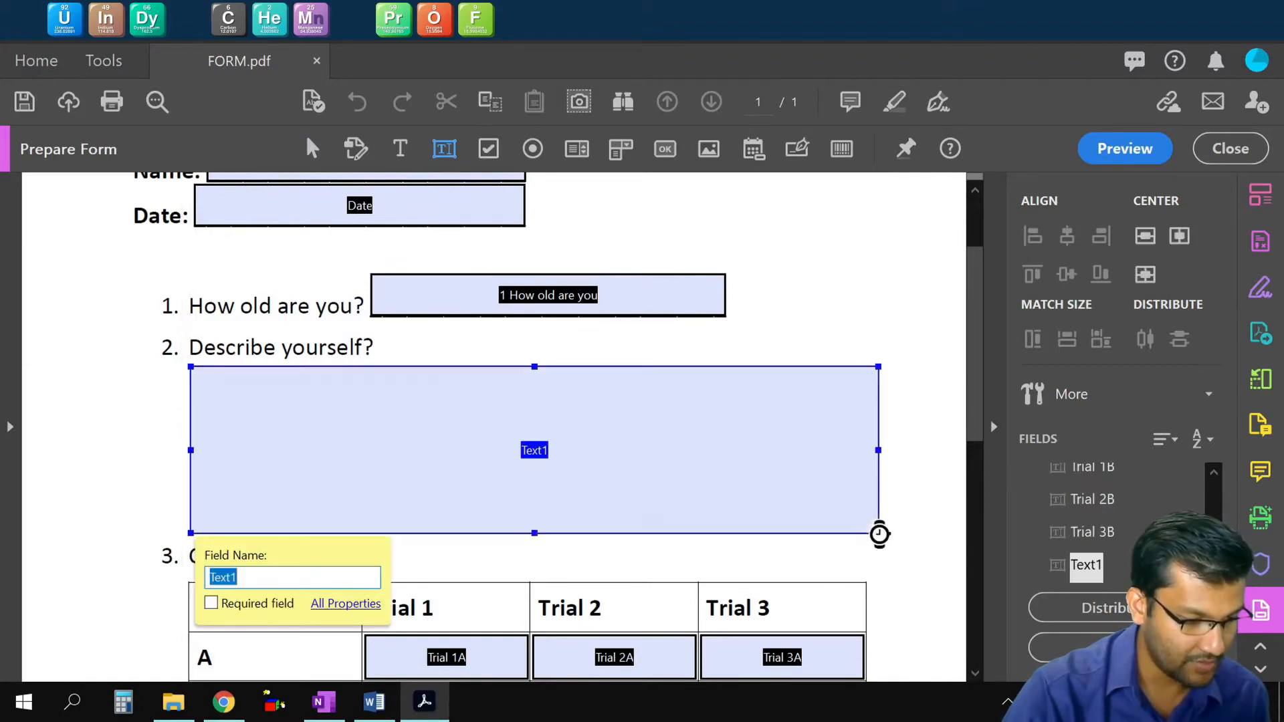
click(129, 421)
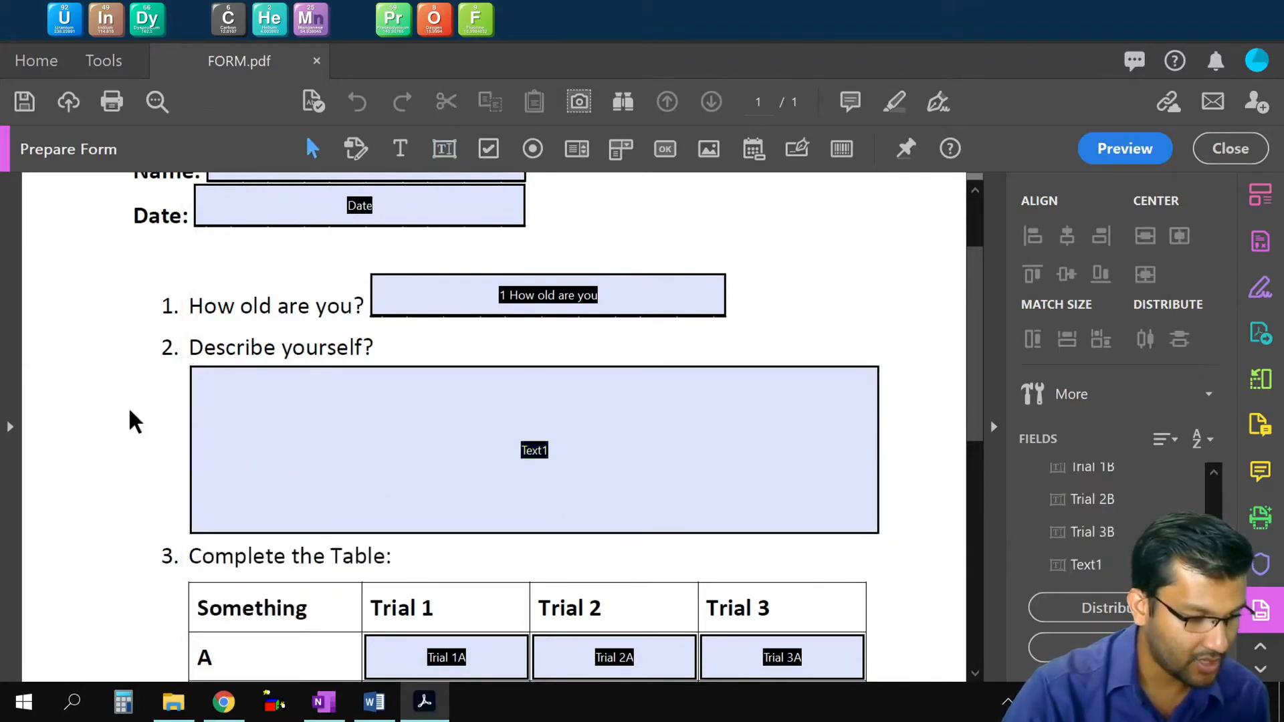
- Place a radio button over question 4's True circle, with group name #4 and button choice T
scroll(716, 533, down, 3)
click(778, 508)
click(524, 596)
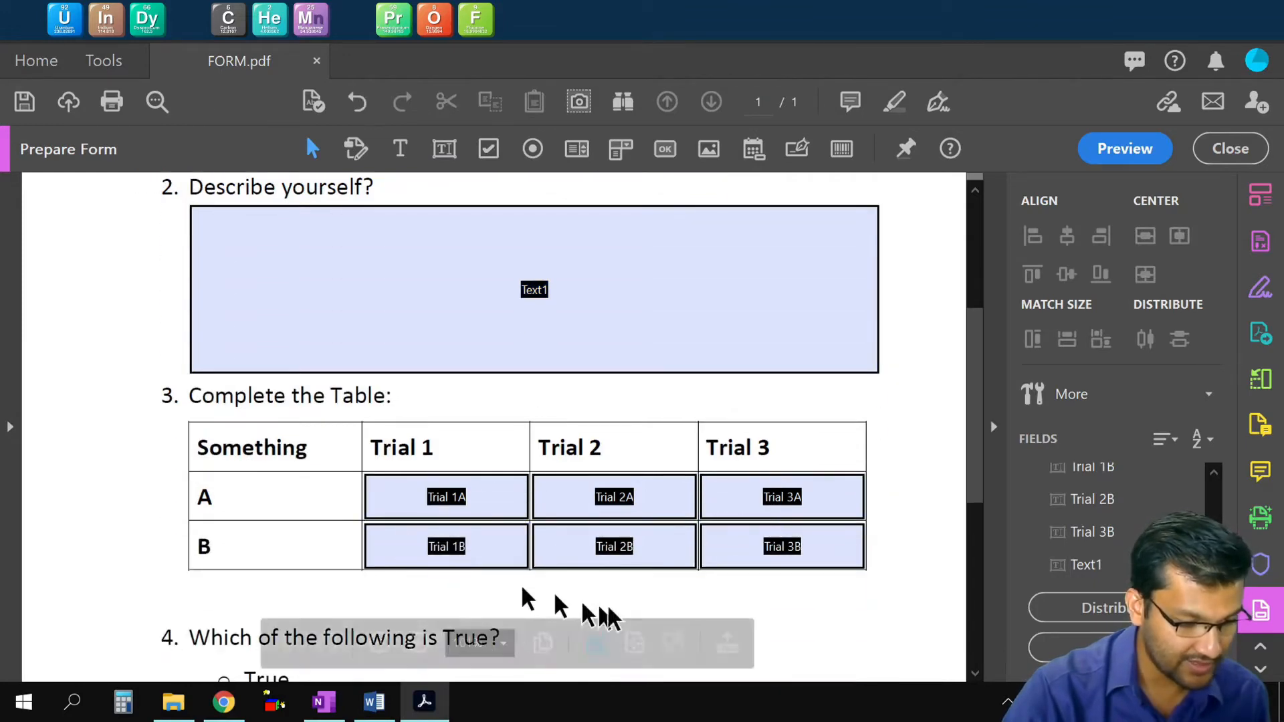
scroll(702, 528, down, 3)
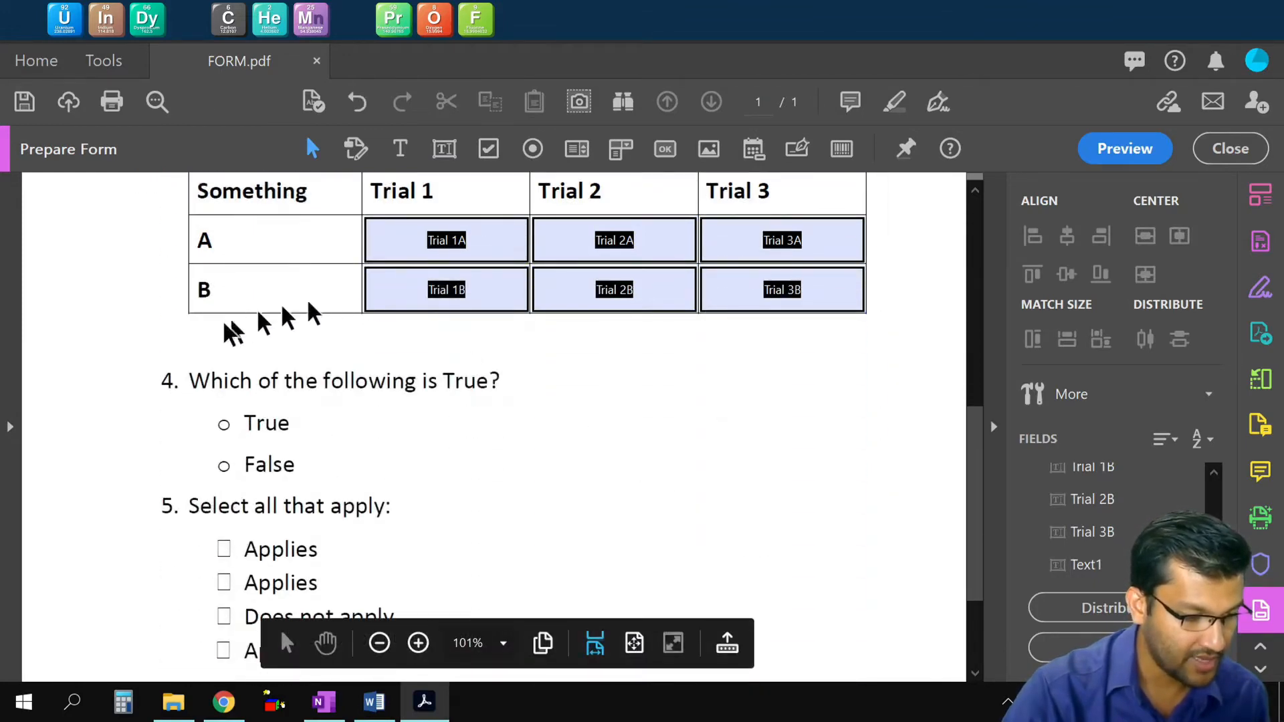
scroll(347, 454, down, 1)
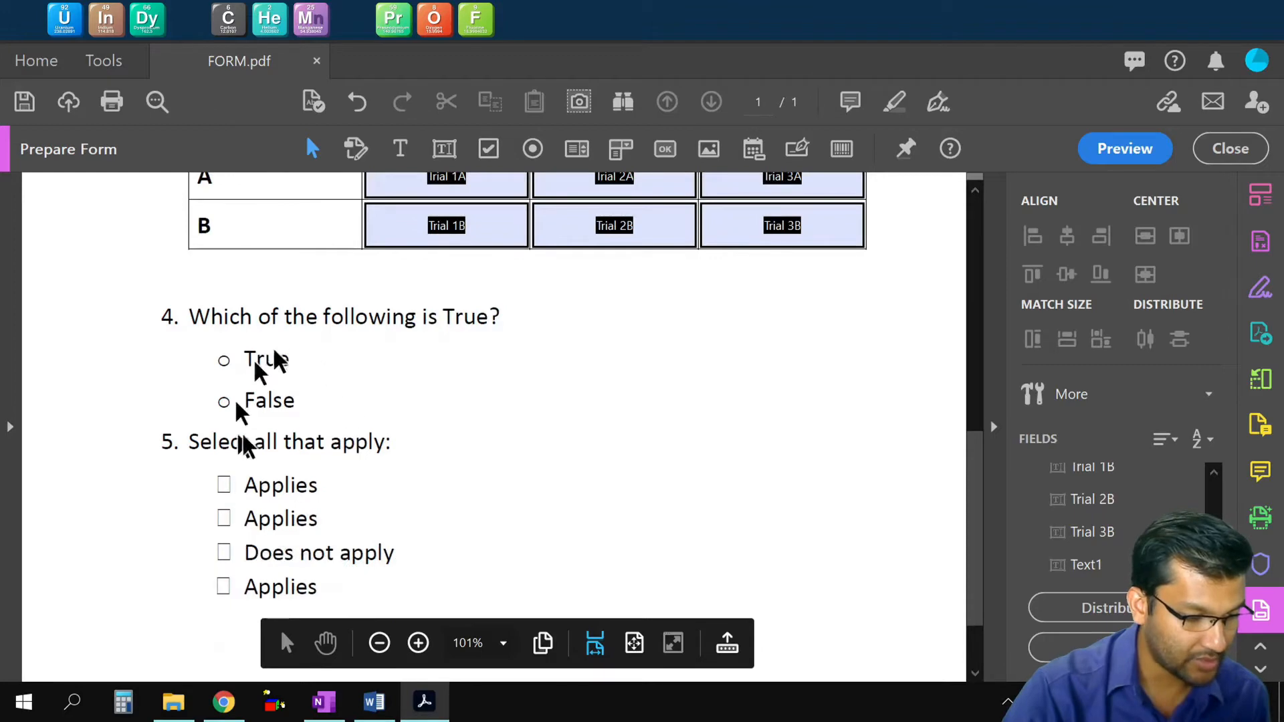
scroll(288, 495, down, 1)
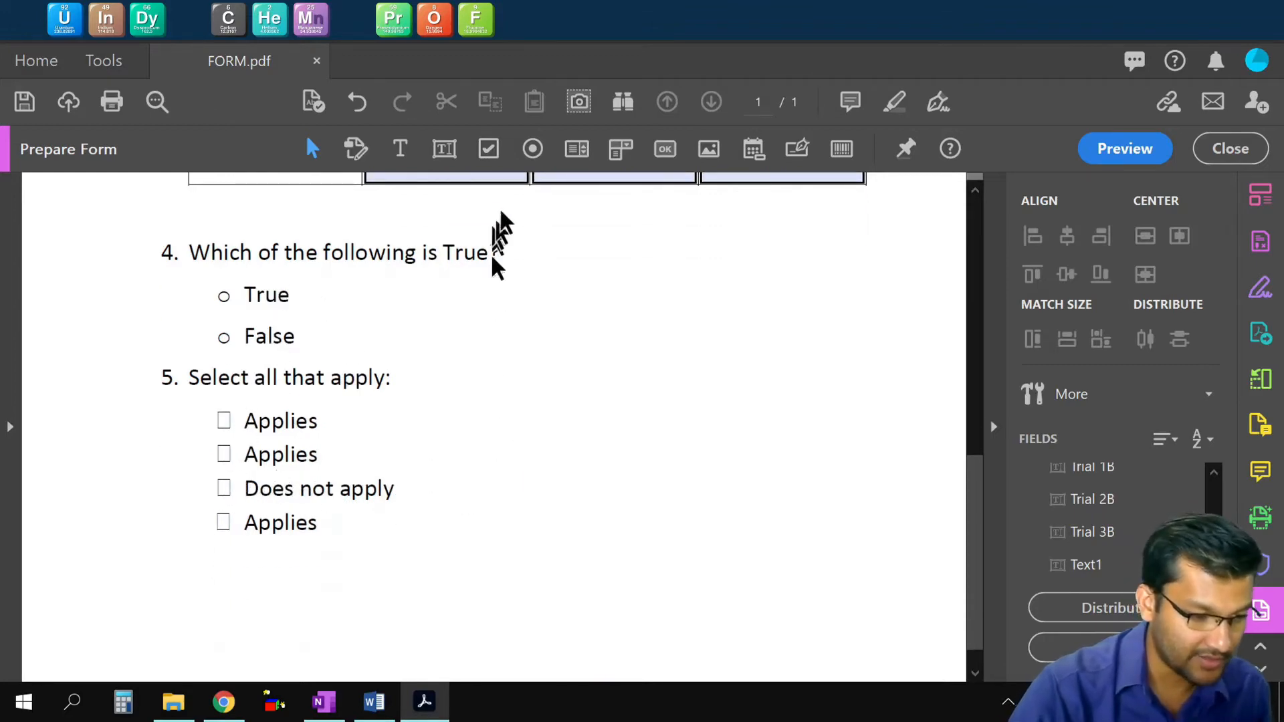
click(520, 179)
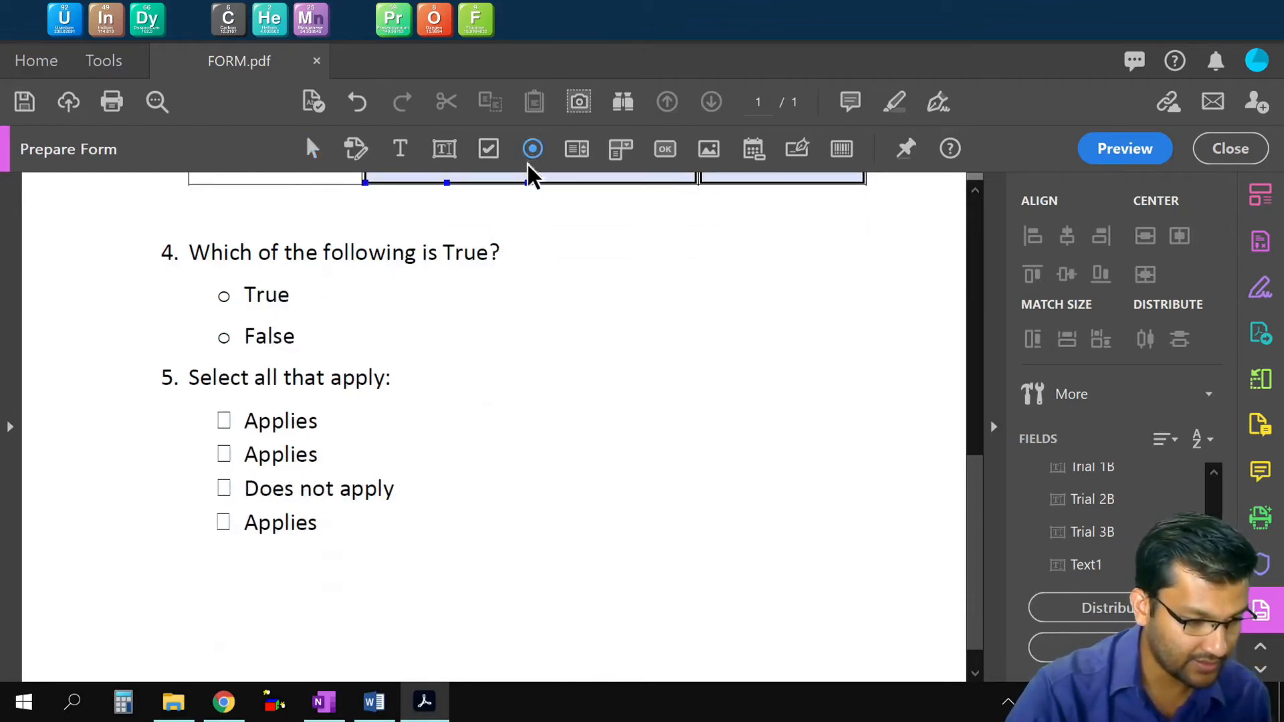
click(532, 151)
click(224, 296)
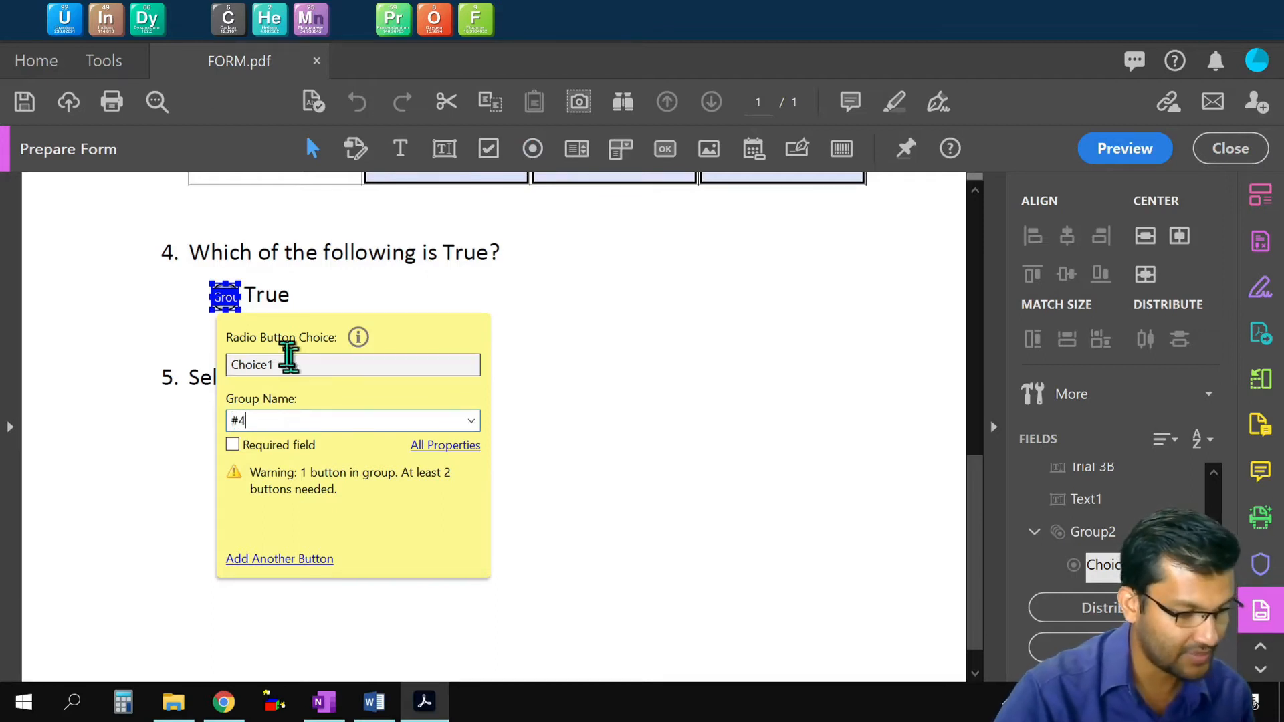
click(294, 365)
double_click(298, 365)
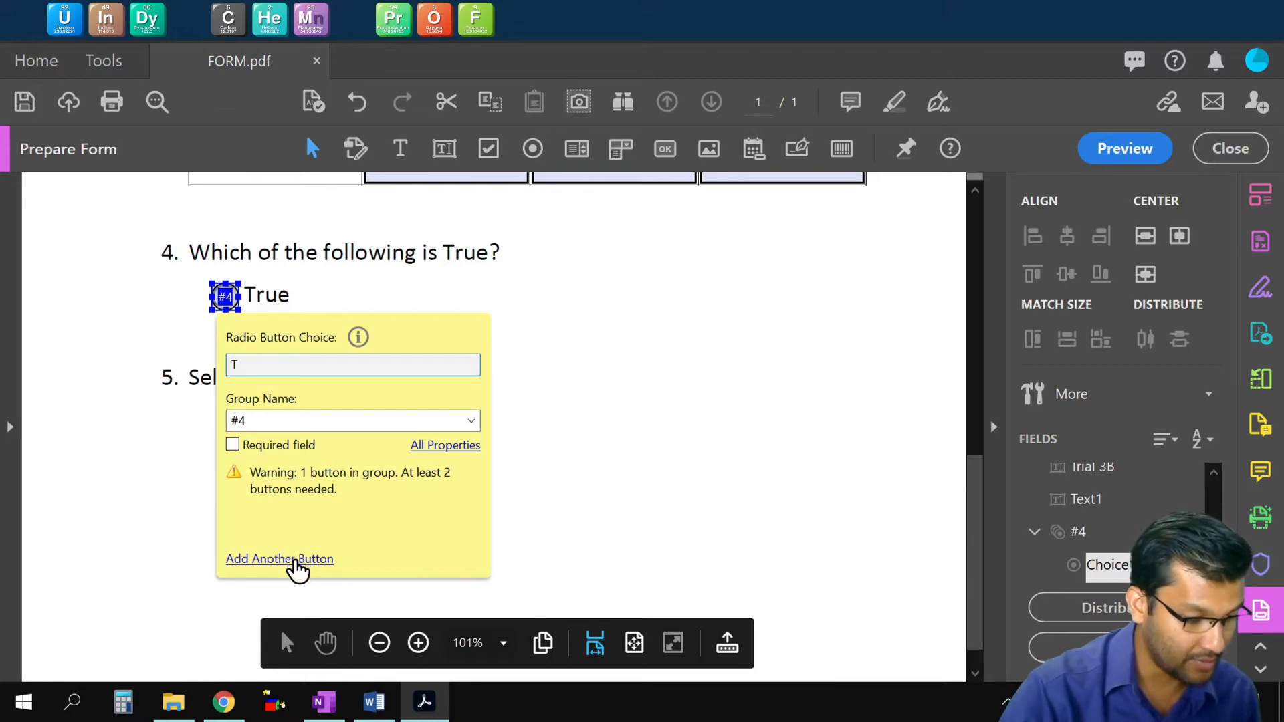
- Add another radio button to group #4 over question 4's False circle, with button choice F
click(293, 560)
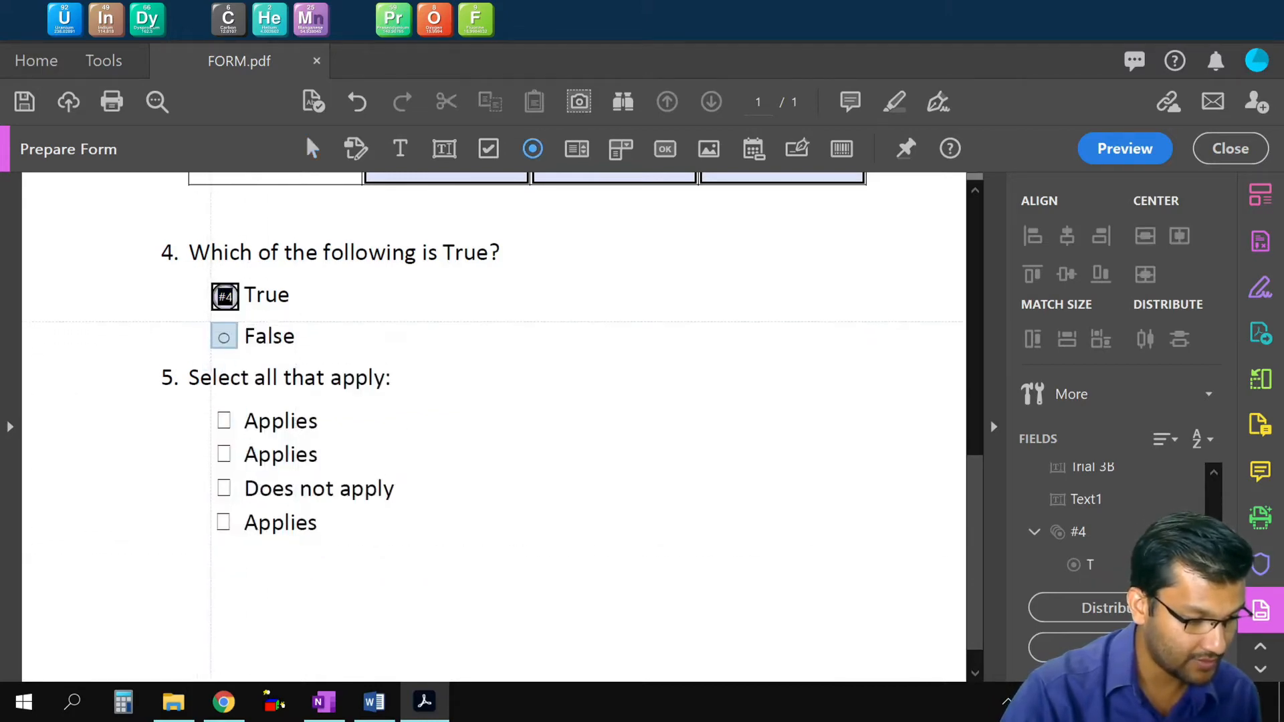
click(224, 338)
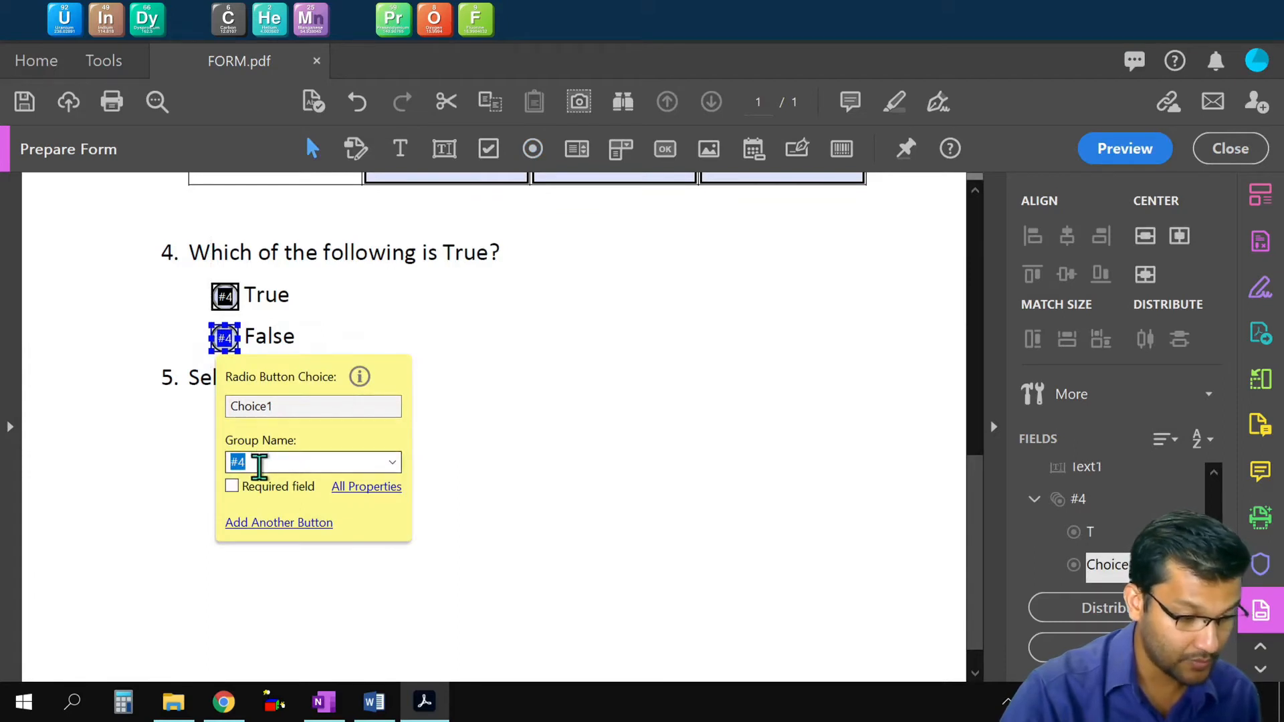
double_click(287, 406)
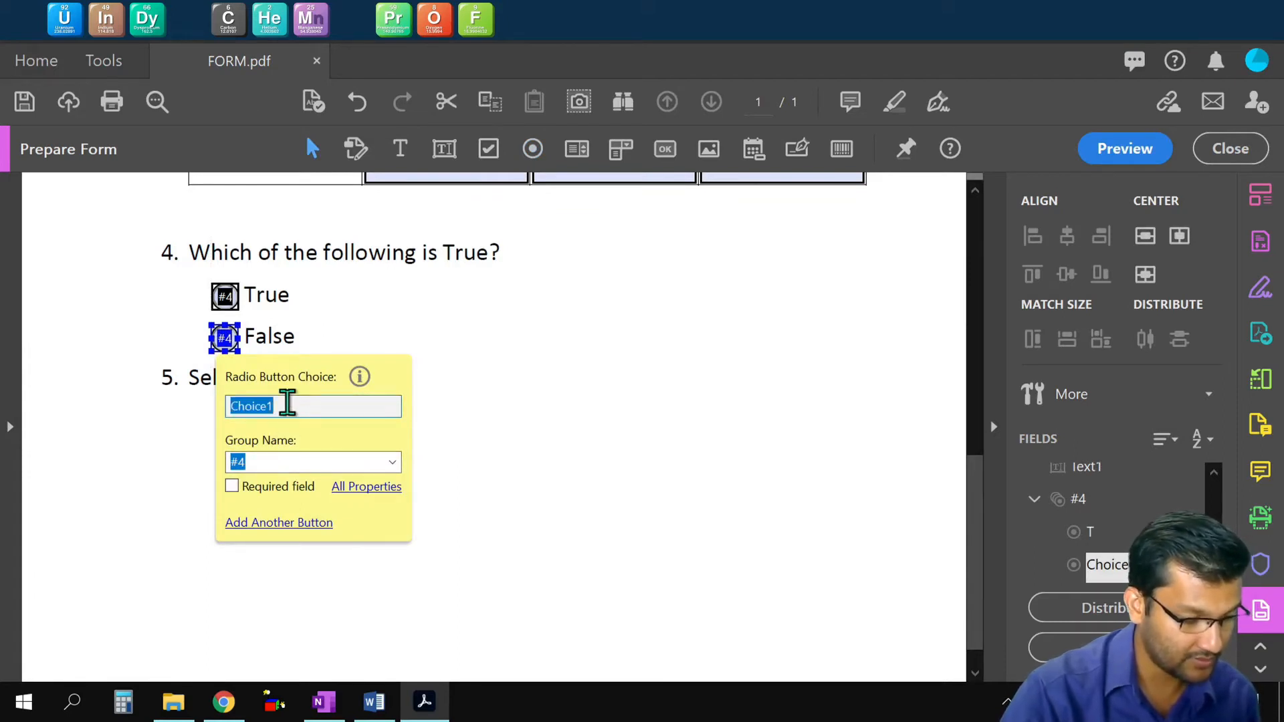
text(F)
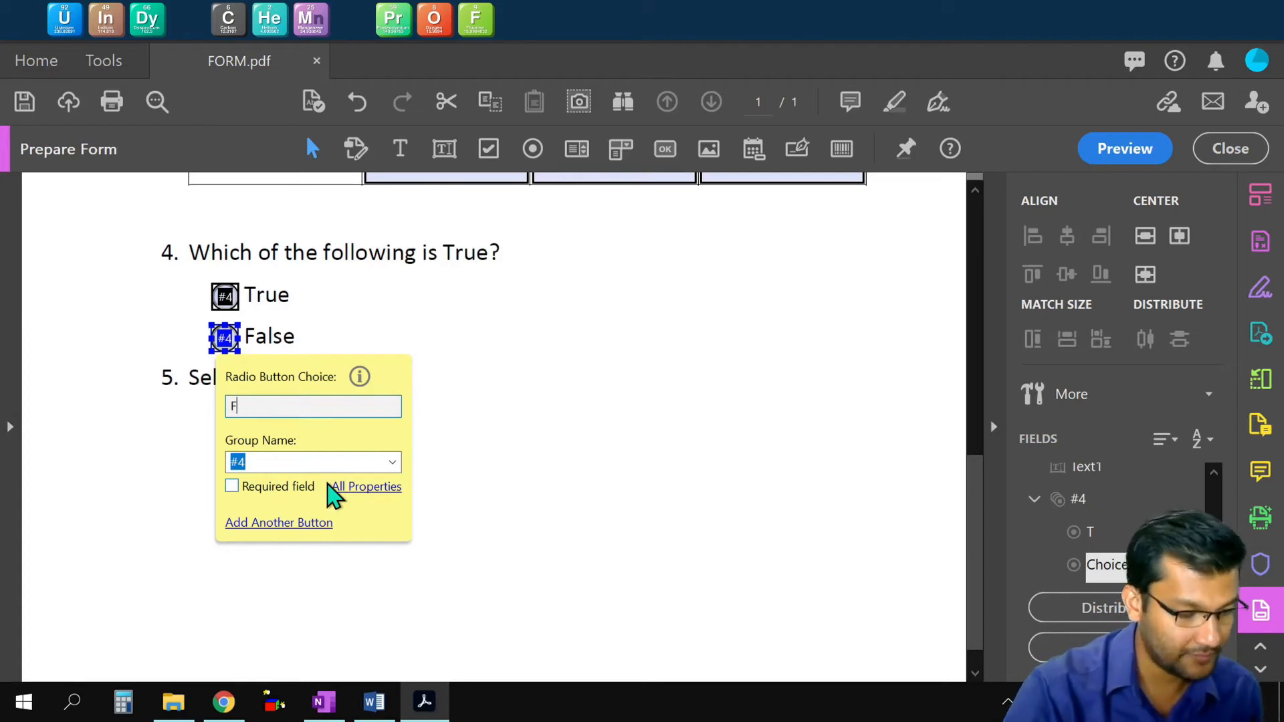
click(515, 335)
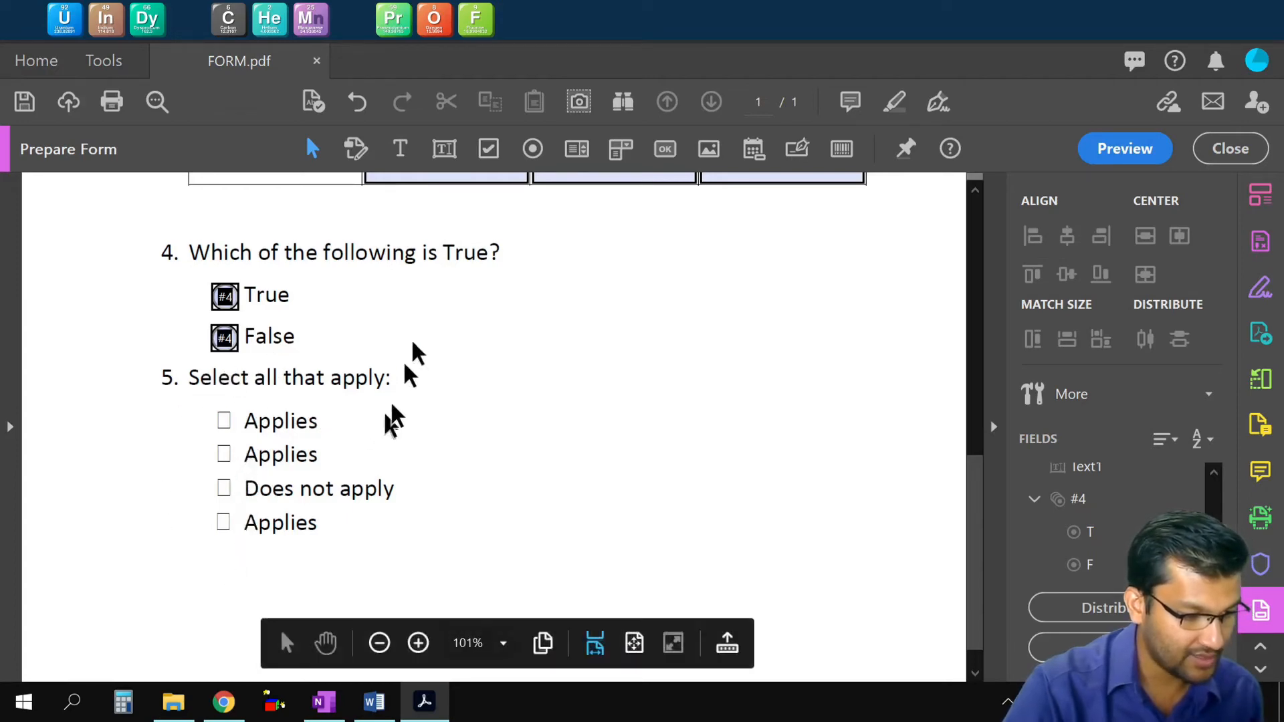
- Place a check box field over the first "Applies" box of question 5 and name it 5a
click(486, 177)
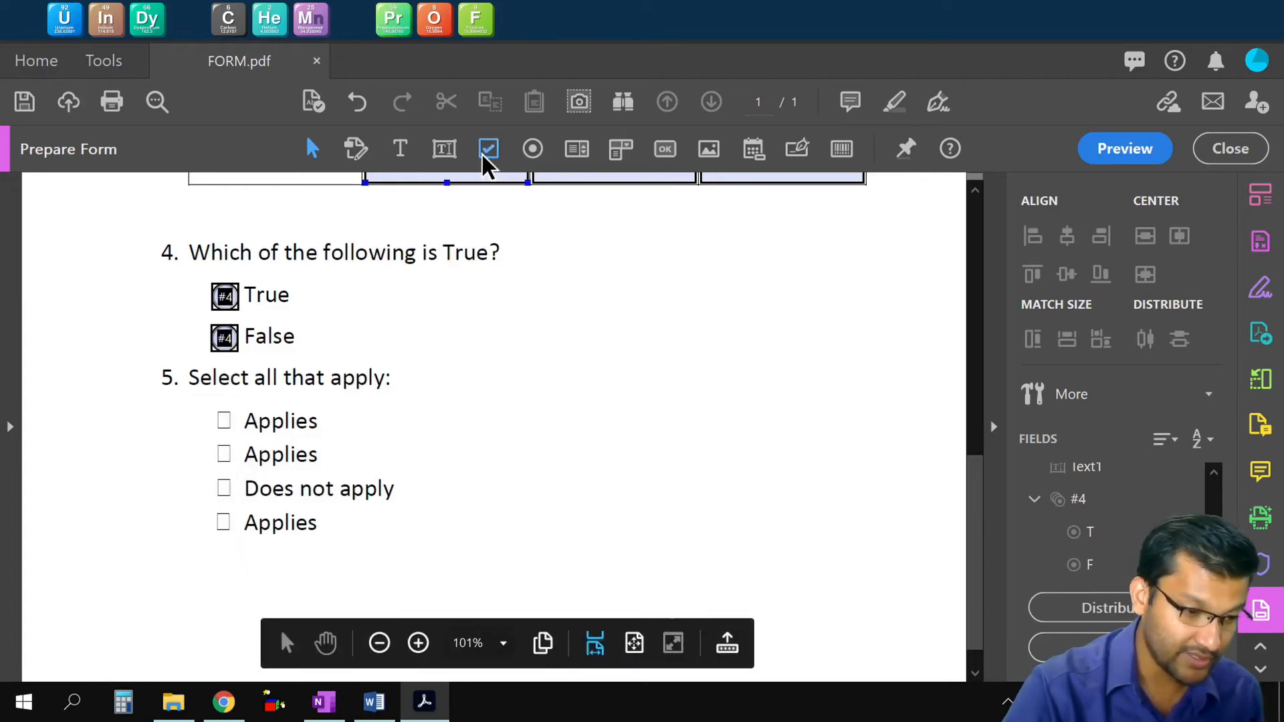
click(484, 153)
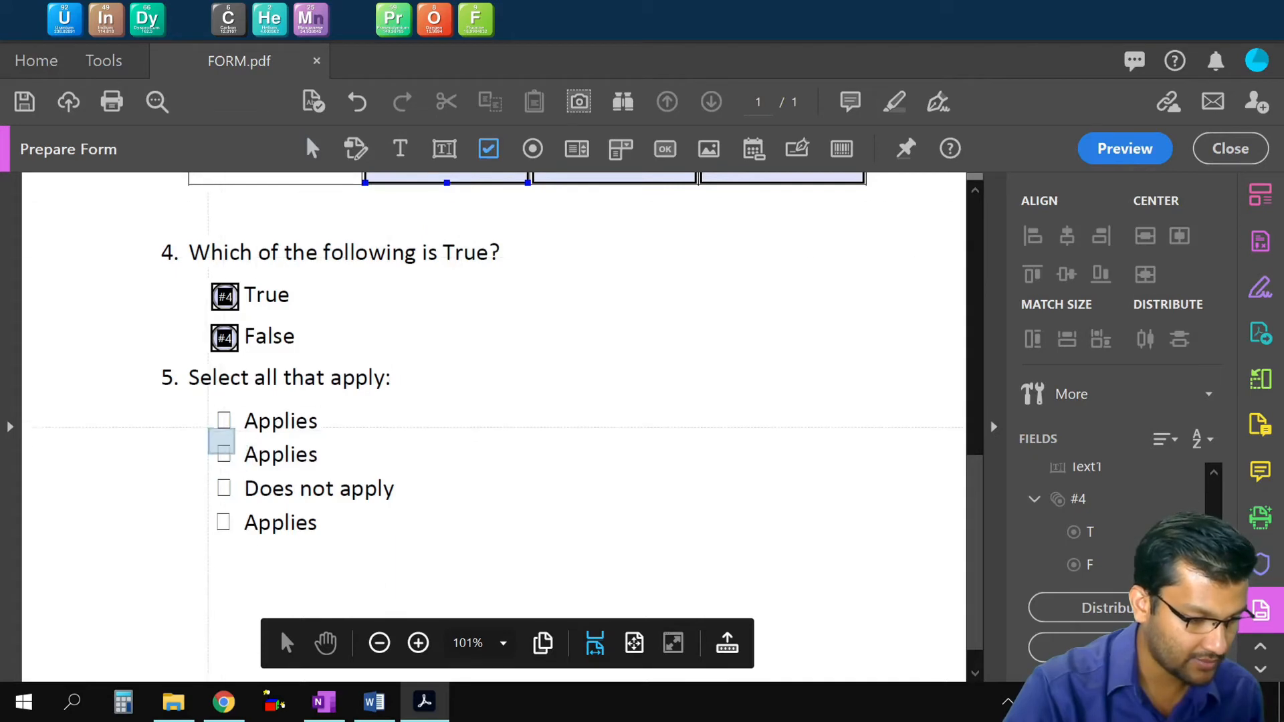
click(224, 420)
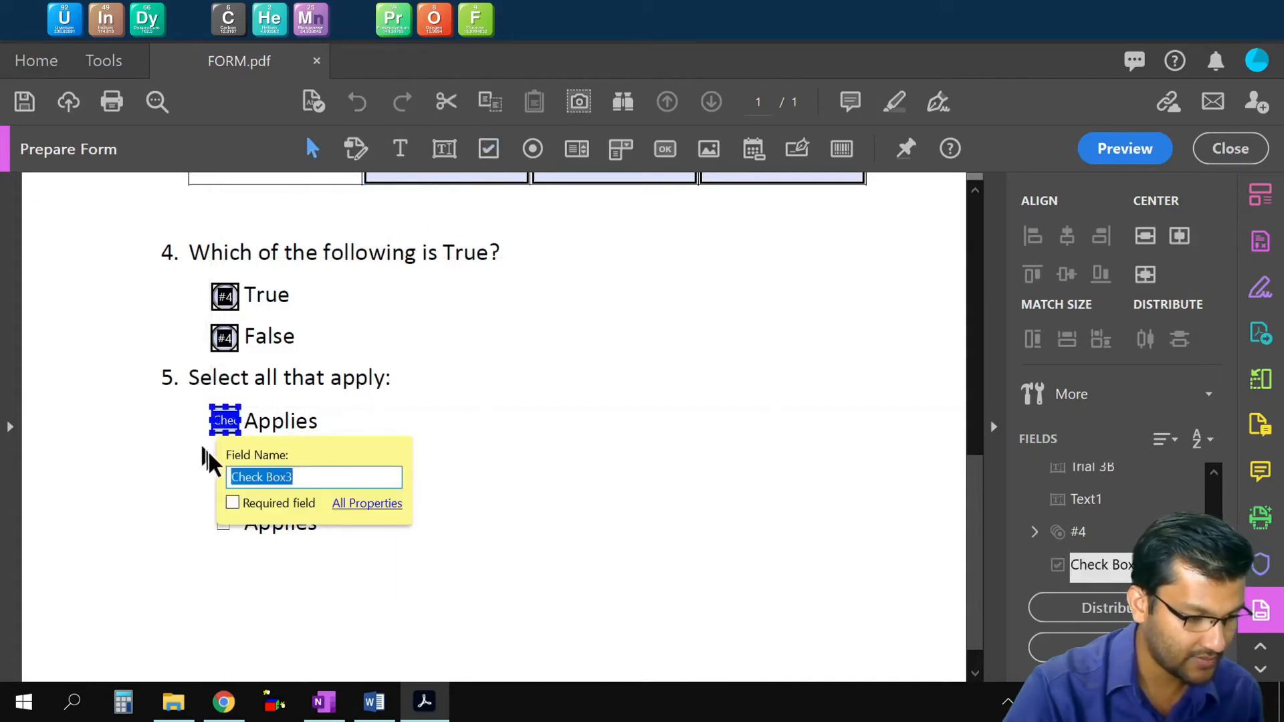
text(5a)
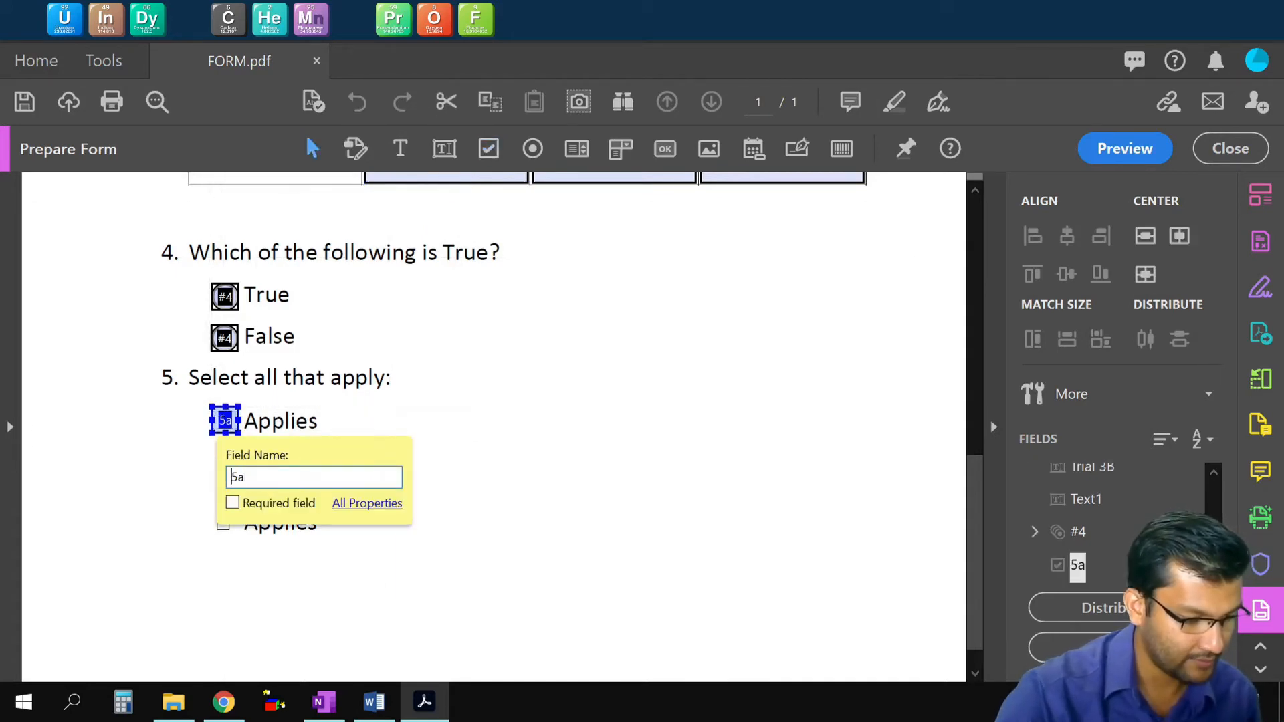
- Place a check box field over the second "Applies" box of question 5 and name it 5b
click(490, 150)
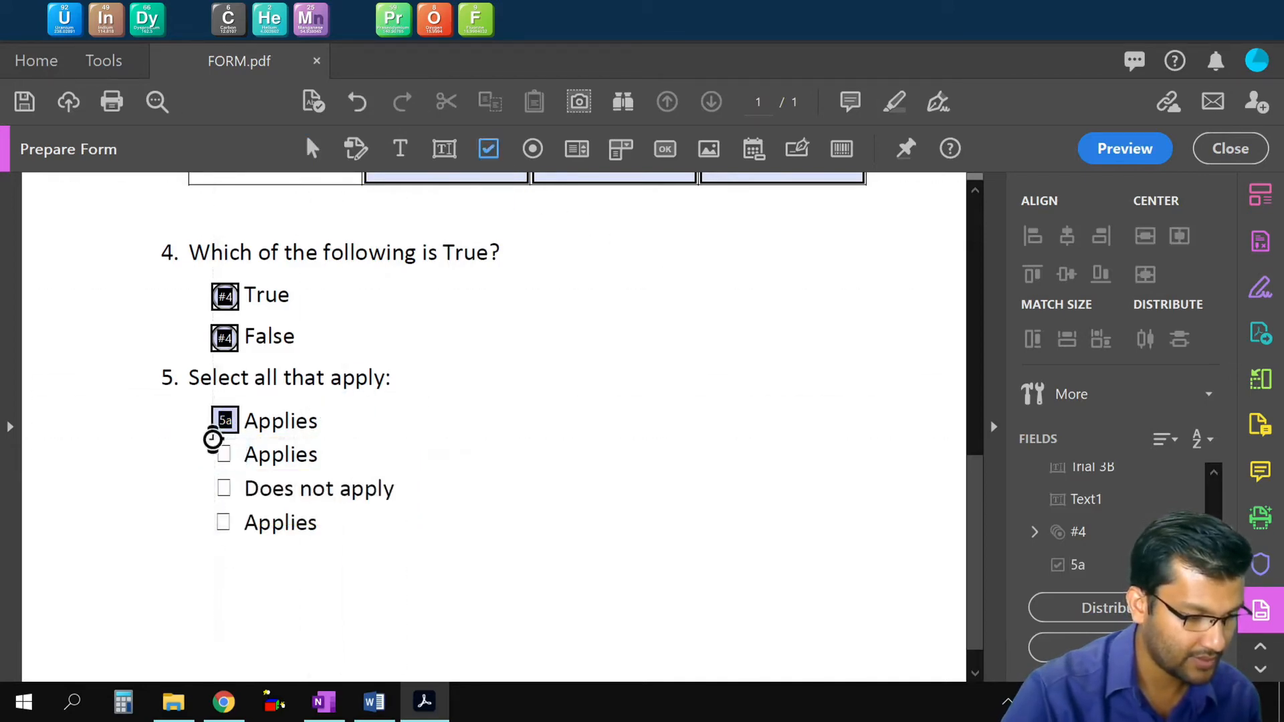
click(226, 453)
text(5b)
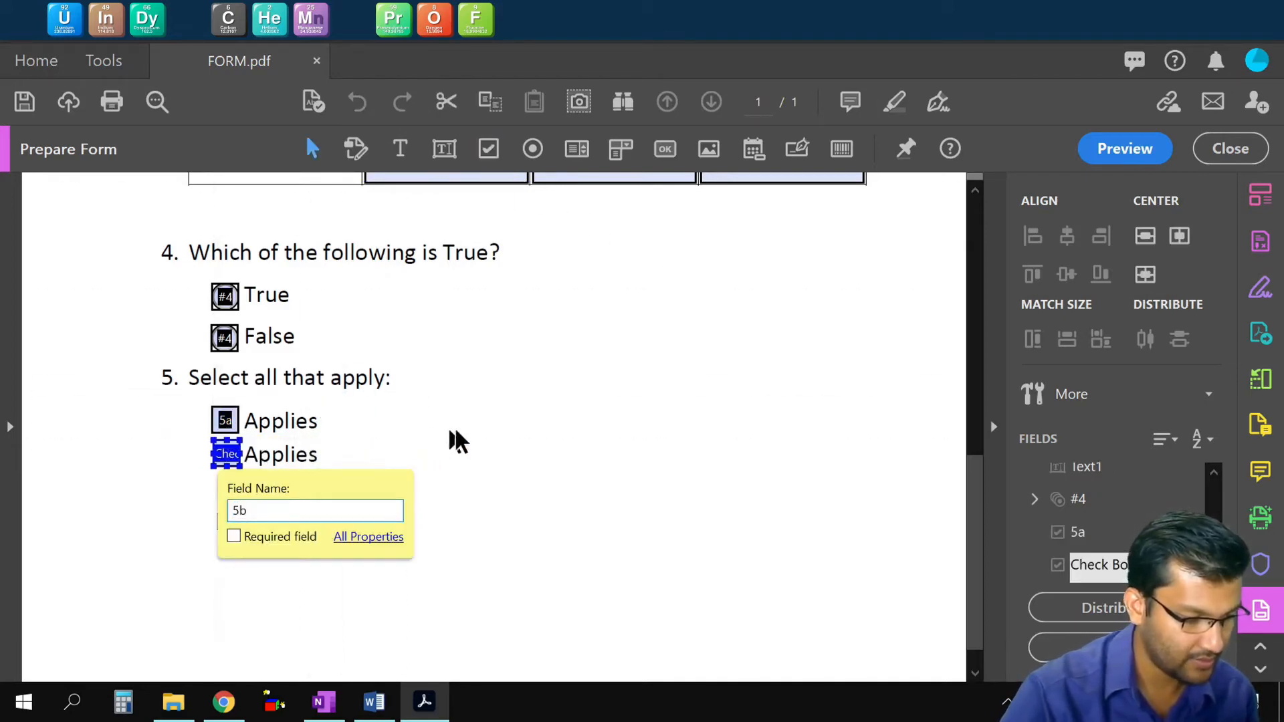
key(Return)
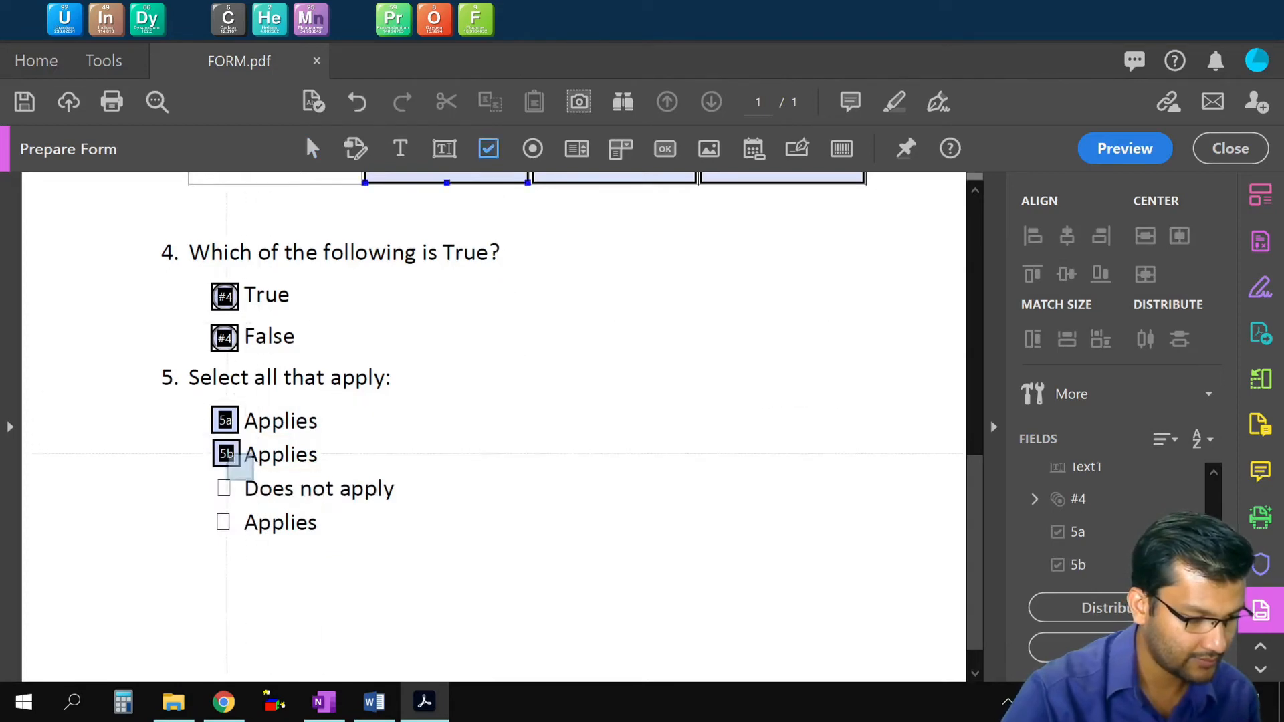
- Place a check box field over question 5's "Does not apply" box and name it 5c
click(226, 488)
text(5c)
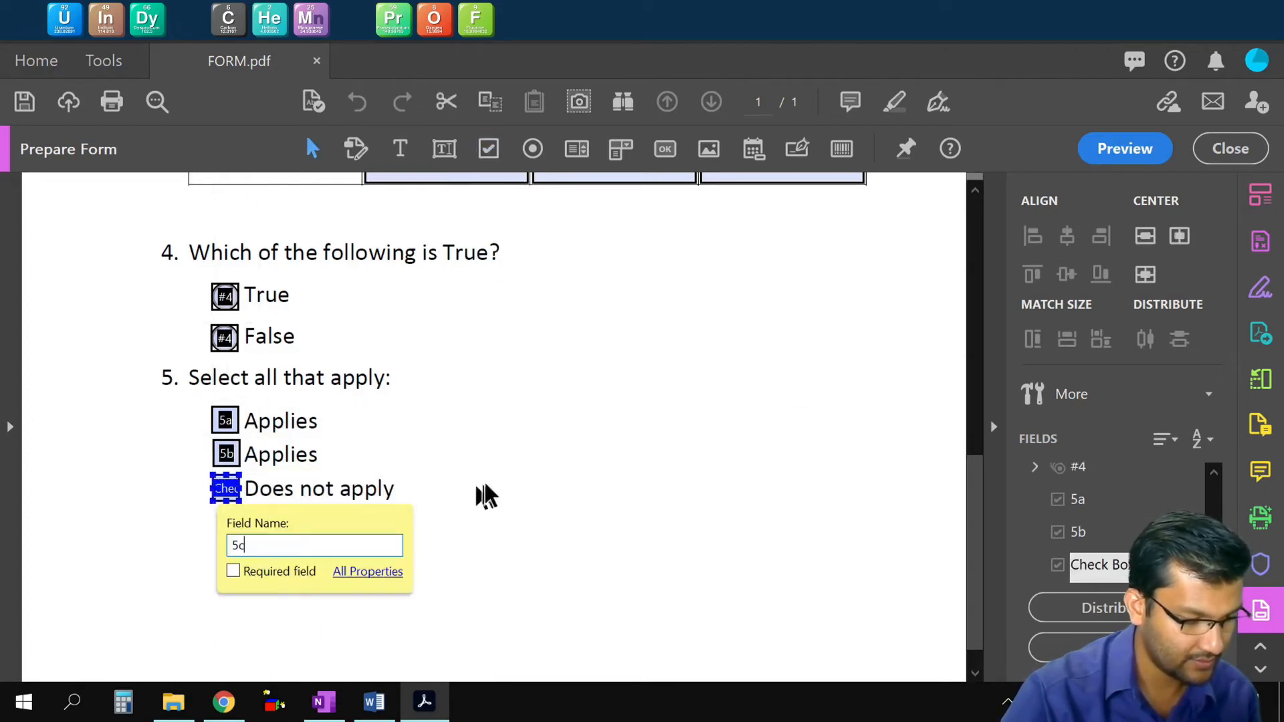
key(Return)
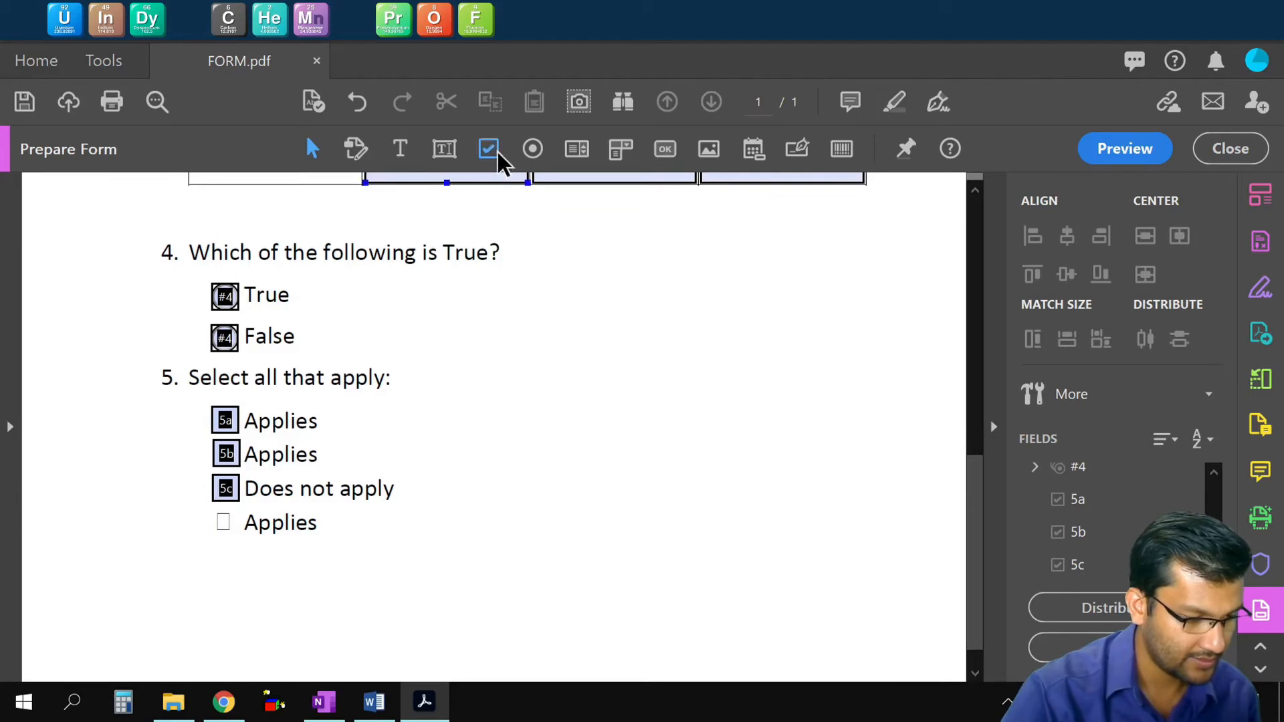
- Place a check box field over the last "Applies" box of question 5 and name it 5d
click(488, 148)
click(223, 523)
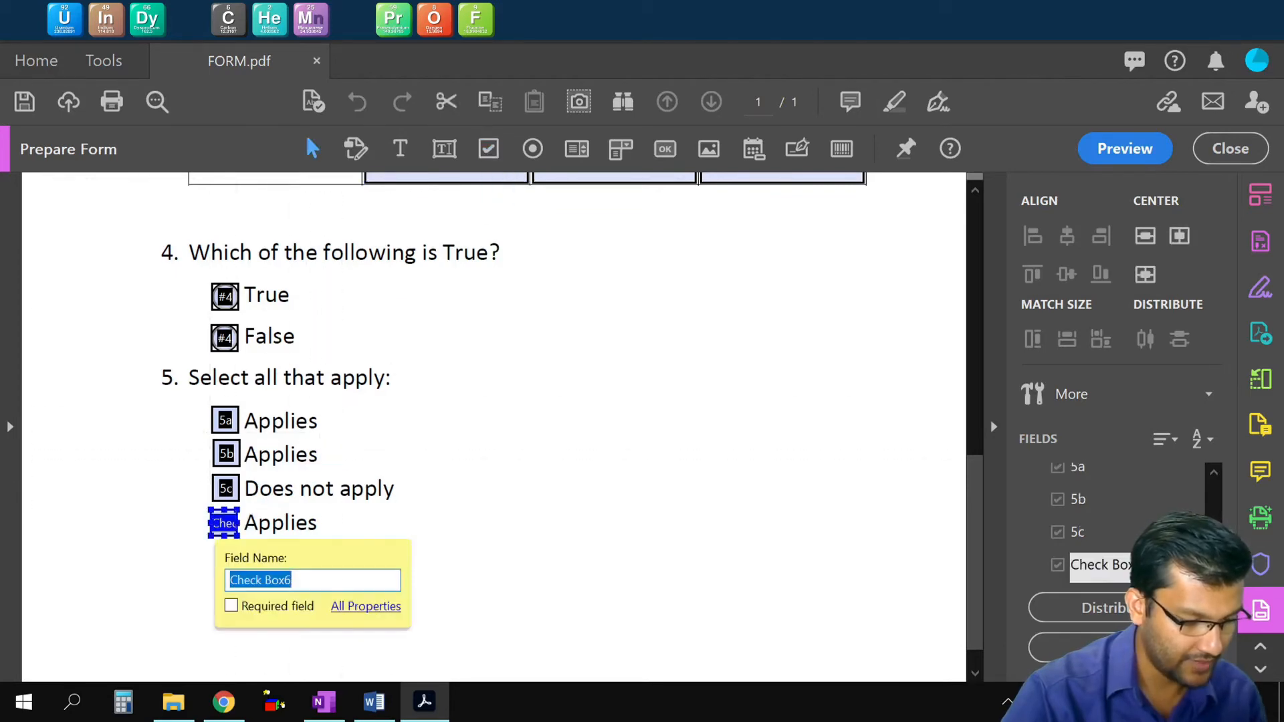
text(5d)
key(Return)
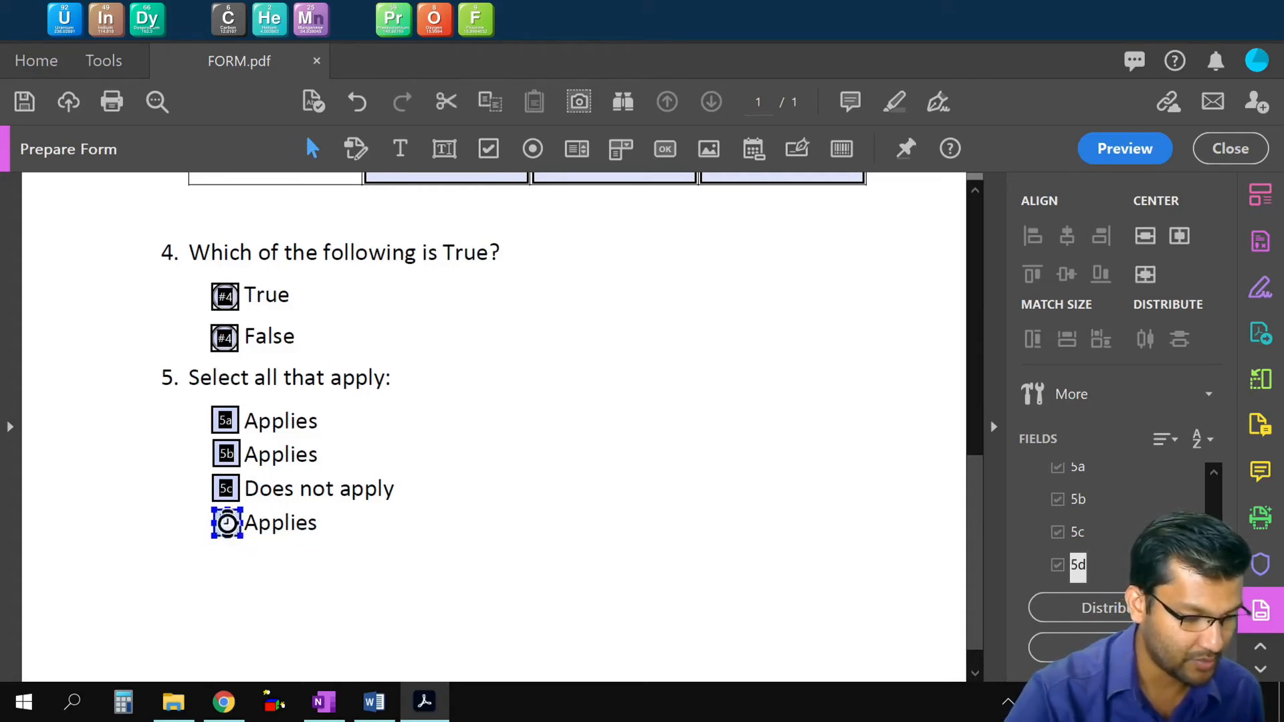
click(443, 530)
- Make the large "Describe yourself?" text field multi-line in its field properties
scroll(533, 528, up, 3)
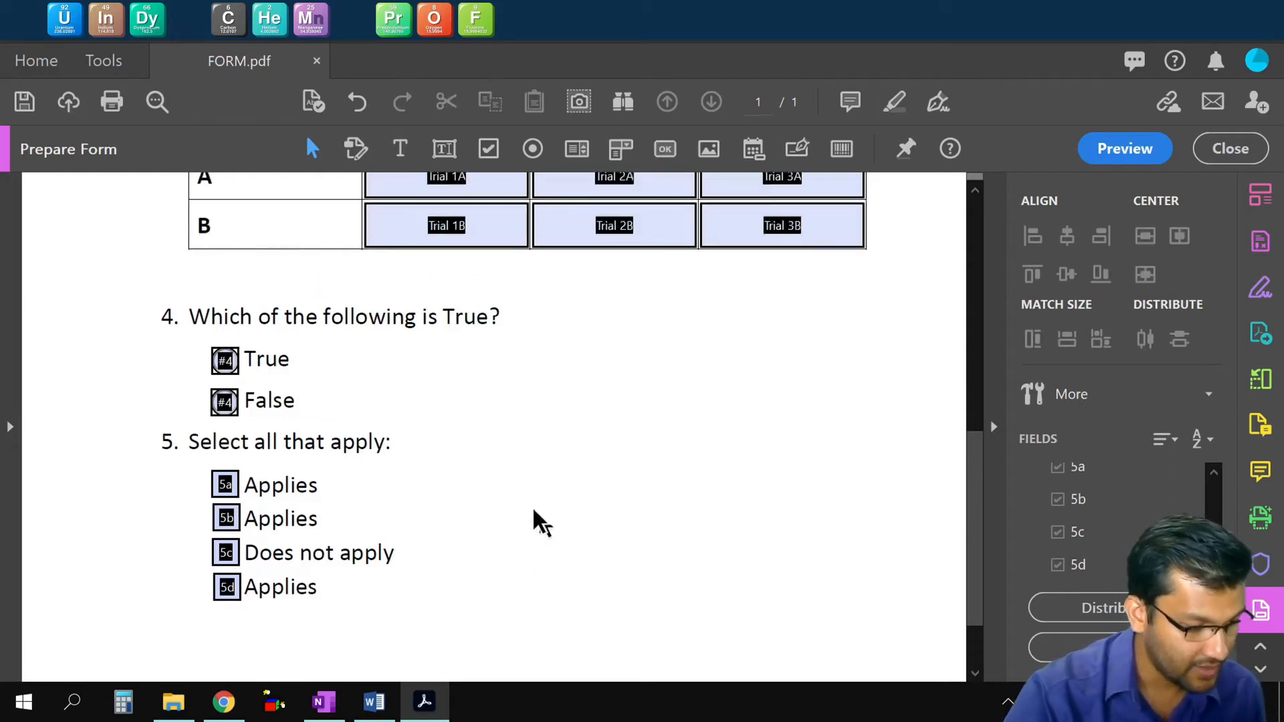
scroll(593, 544, up, 15)
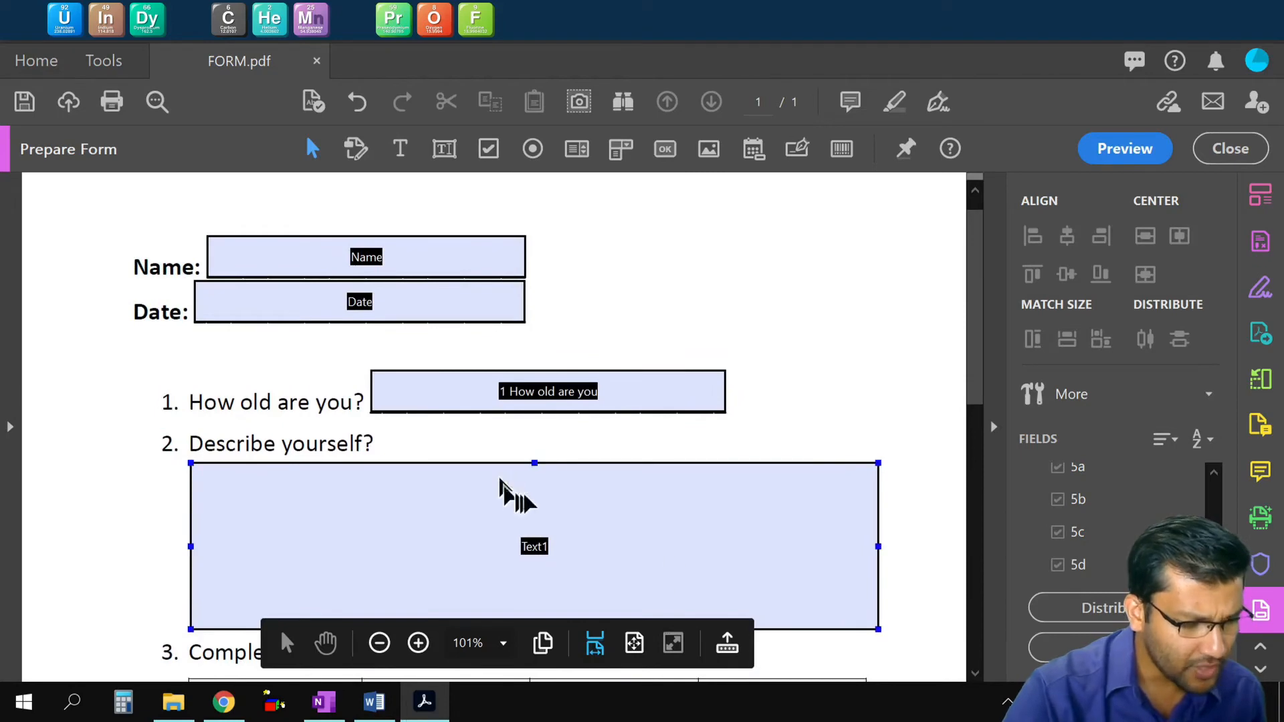
scroll(415, 395, down, 3)
scroll(468, 462, up, 4)
scroll(554, 464, down, 4)
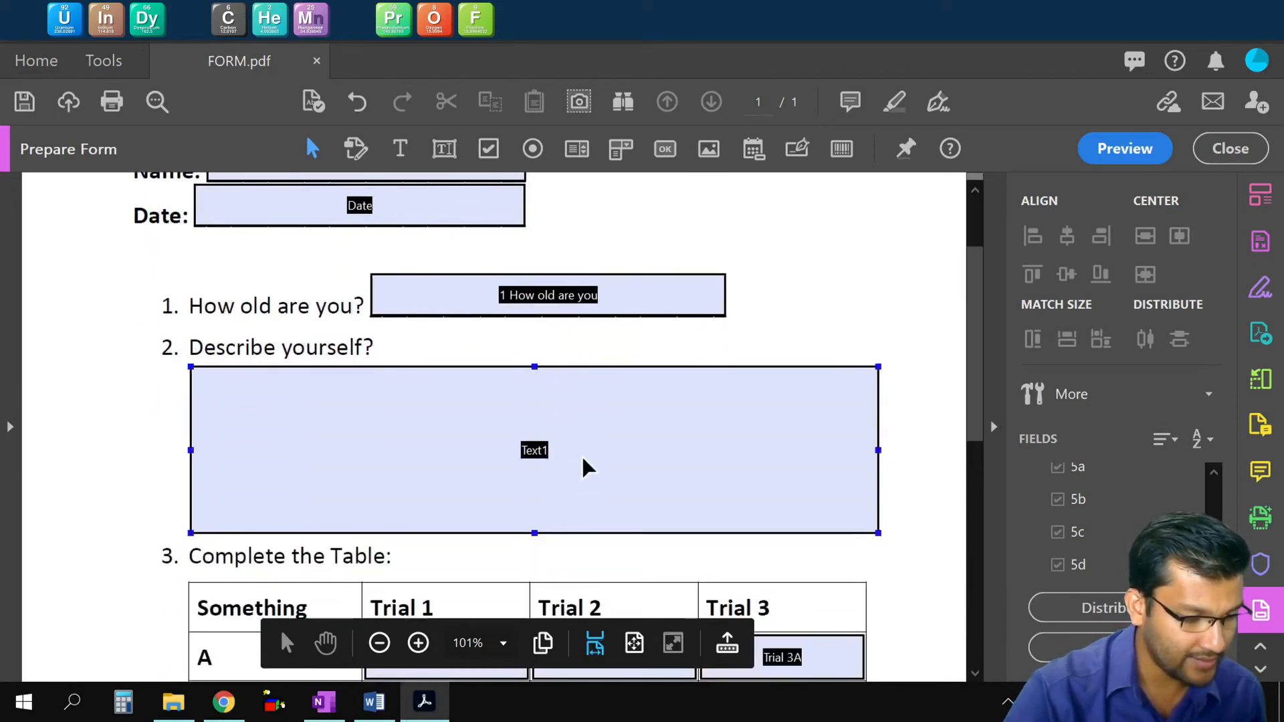
right_click(445, 428)
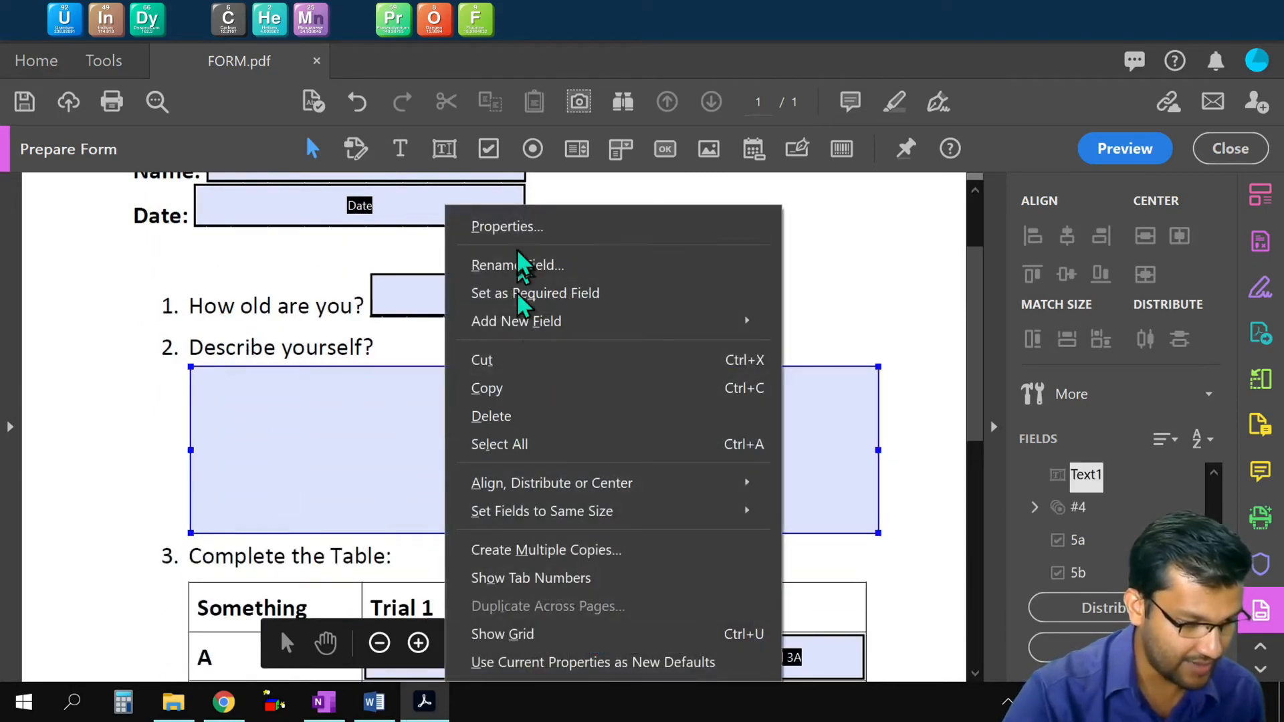
click(516, 228)
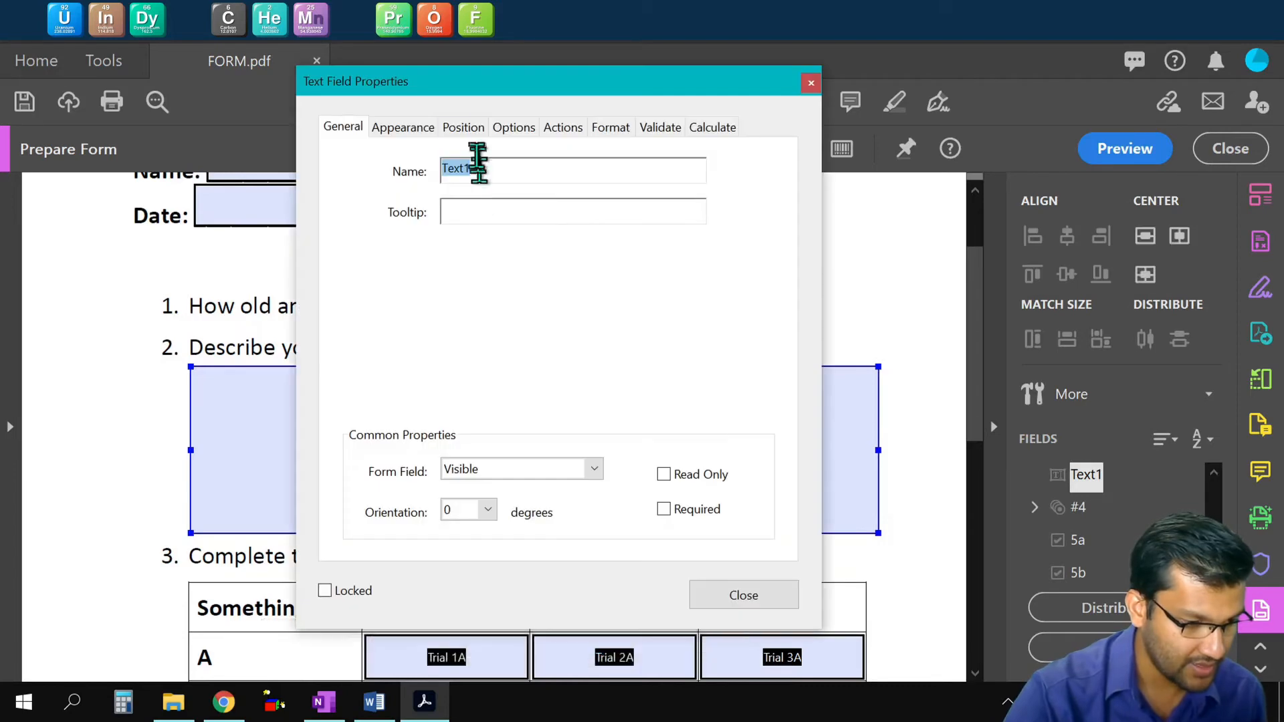
click(518, 129)
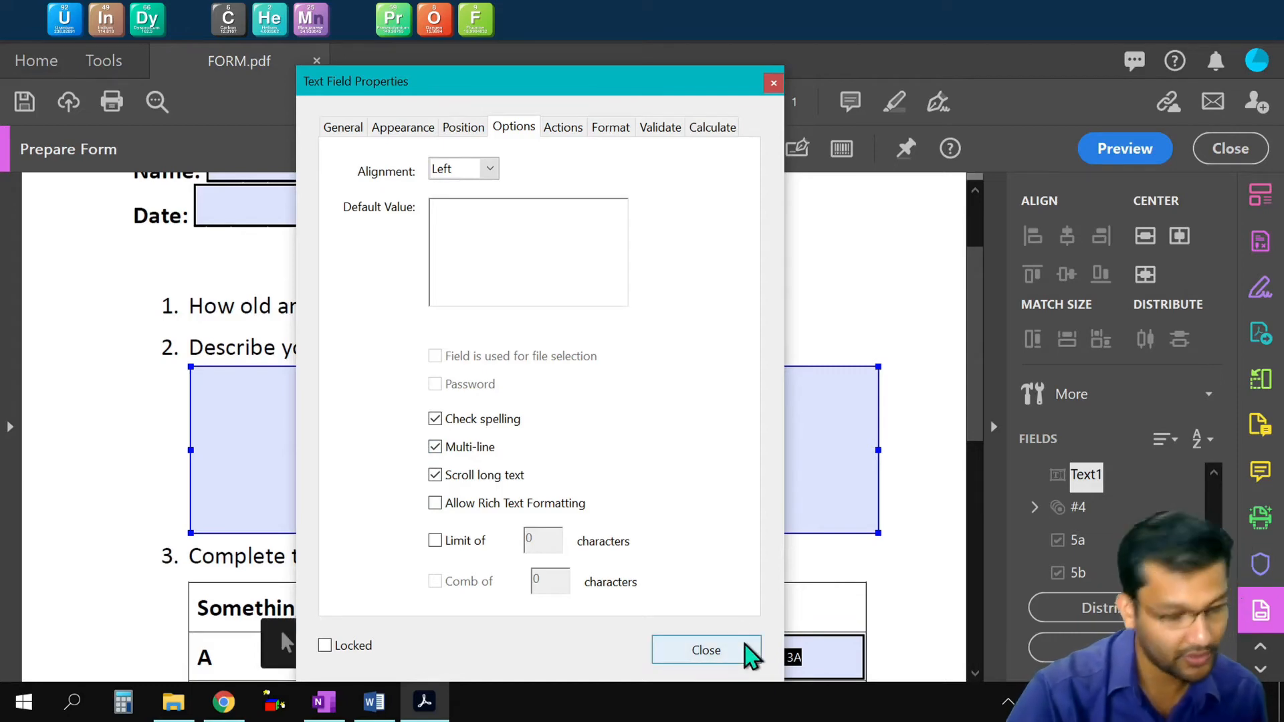
click(706, 650)
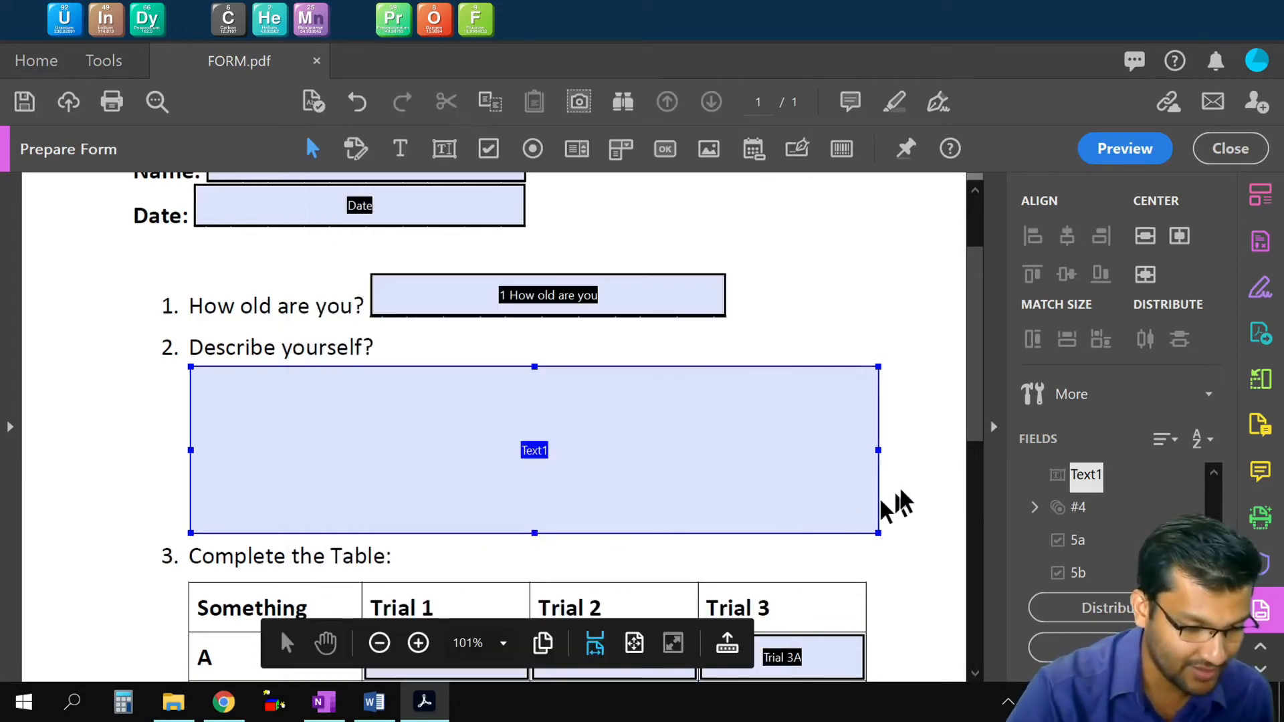
click(916, 467)
scroll(918, 468, up, 1)
scroll(920, 471, down, 3)
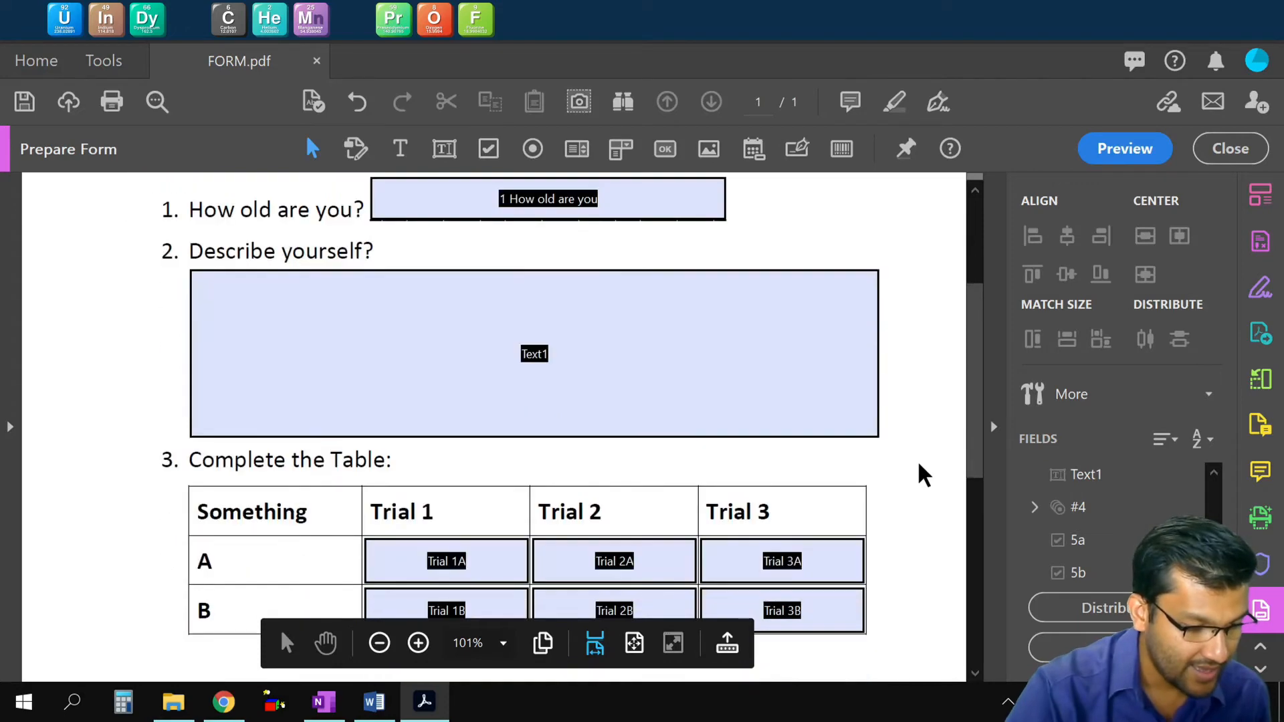
scroll(919, 488, up, 4)
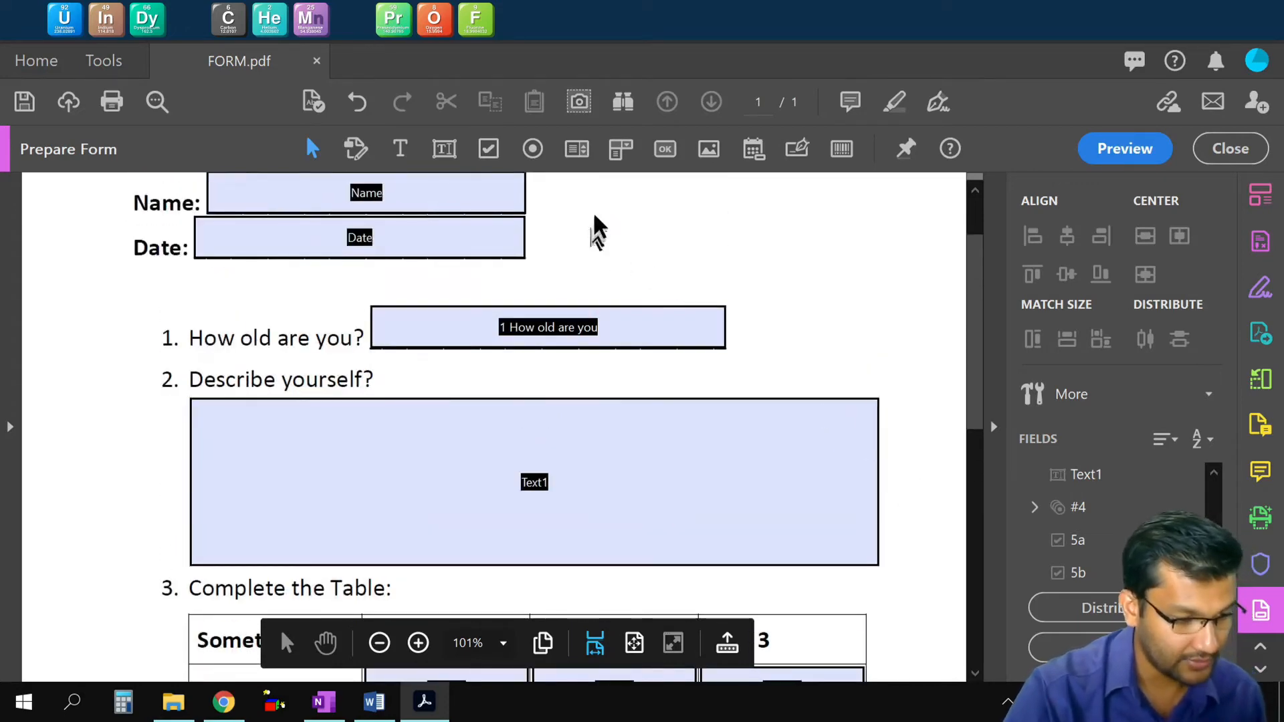
drag(600, 209, 425, 488)
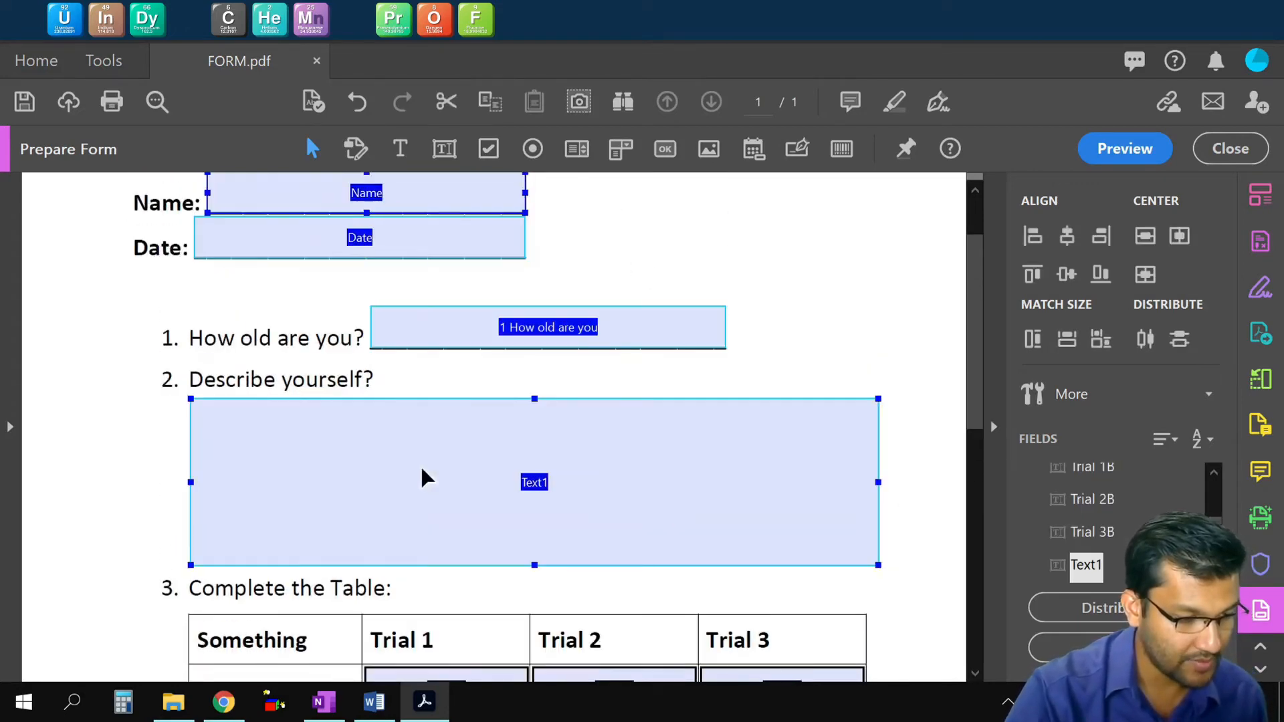
scroll(761, 445, down, 4)
drag(916, 636, 434, 565)
scroll(636, 472, up, 5)
click(633, 474)
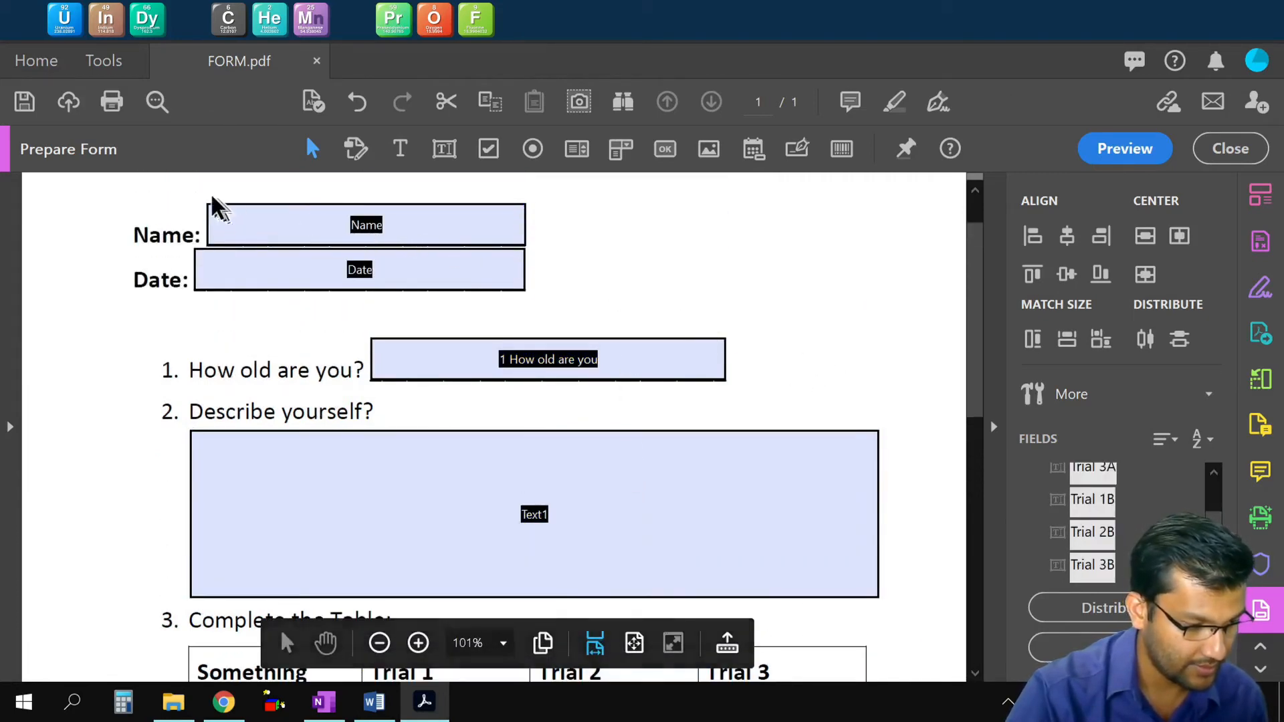
- Set the Name, Date, "How old are you" and "Describe yourself" text fields to font size 12 with blue text
drag(176, 189, 869, 601)
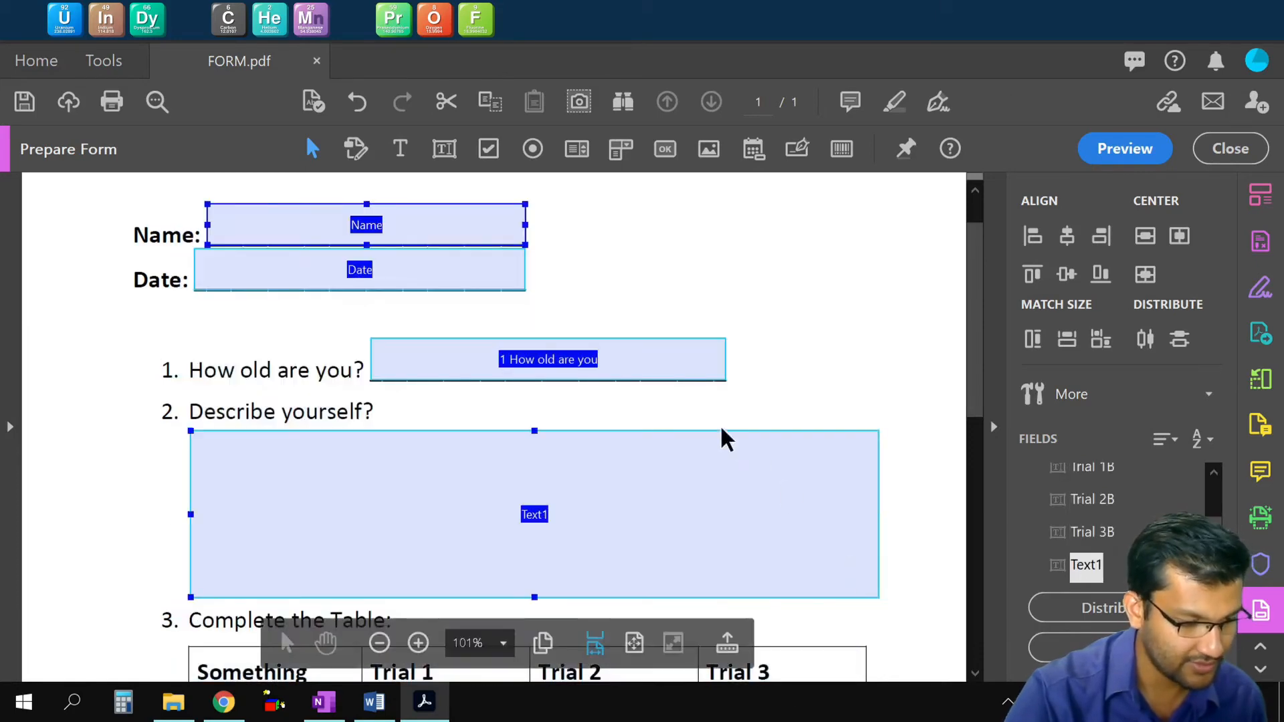
right_click(674, 556)
click(752, 102)
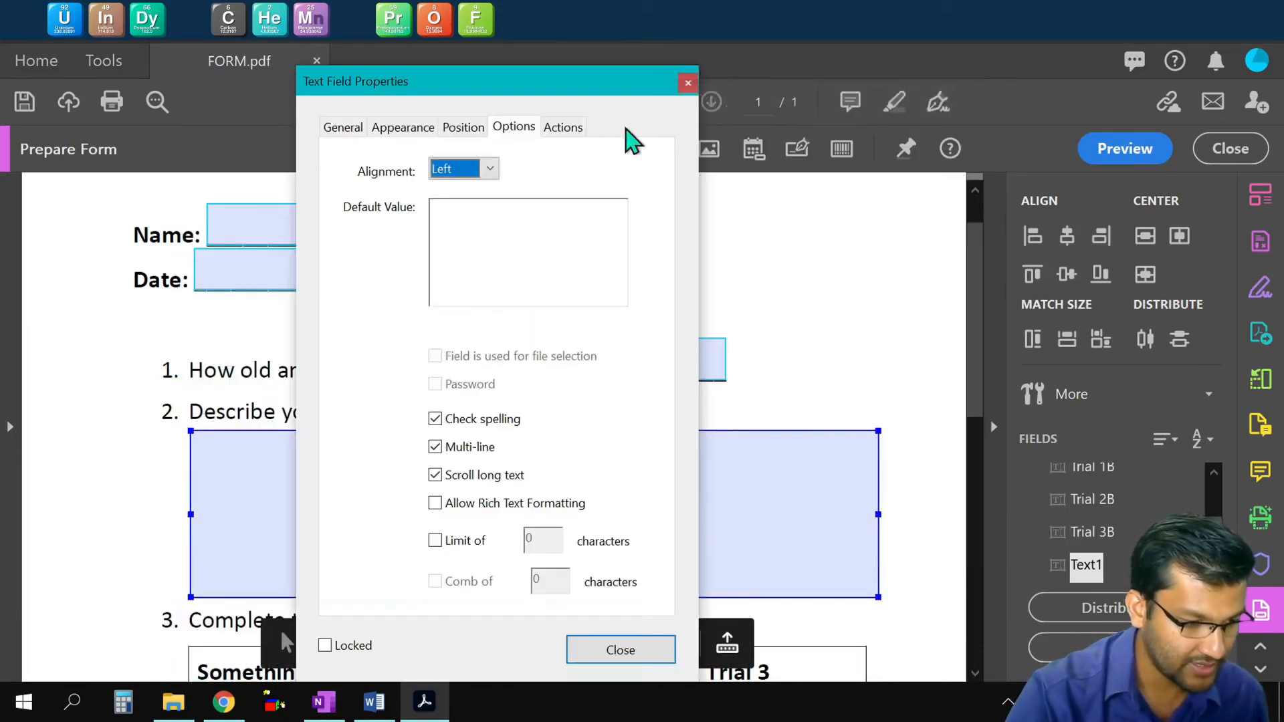
click(404, 128)
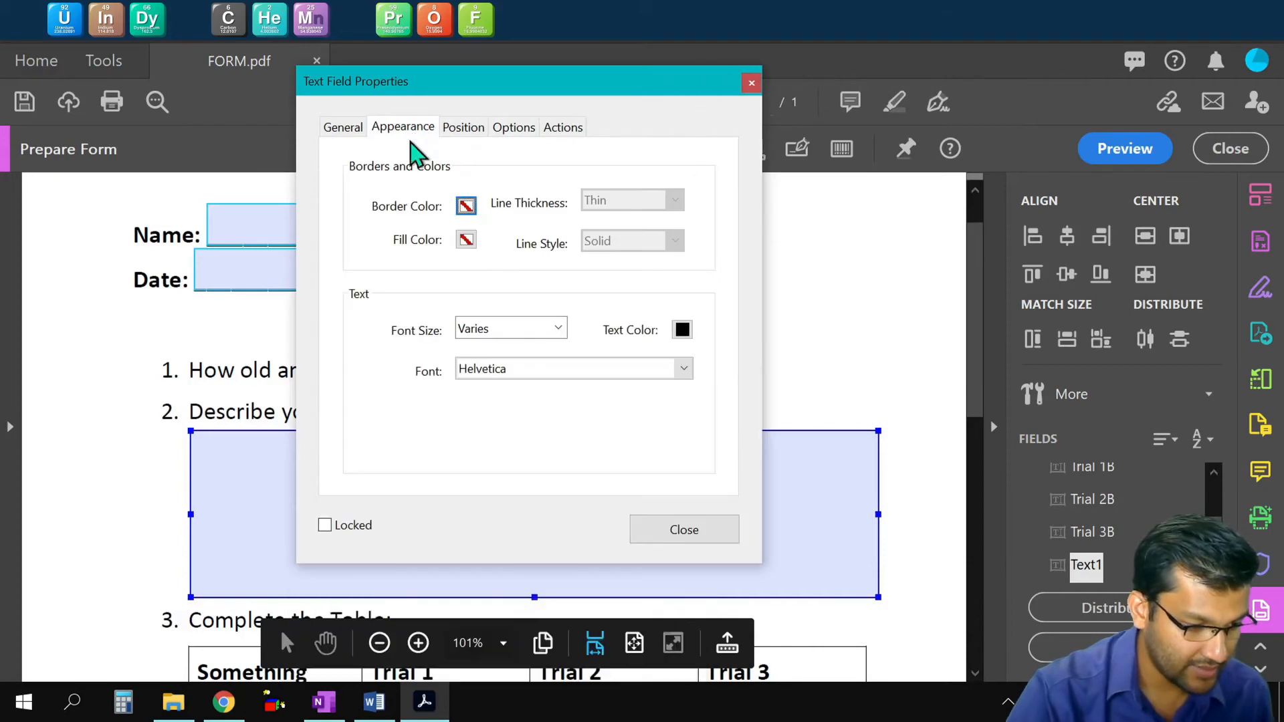
click(558, 329)
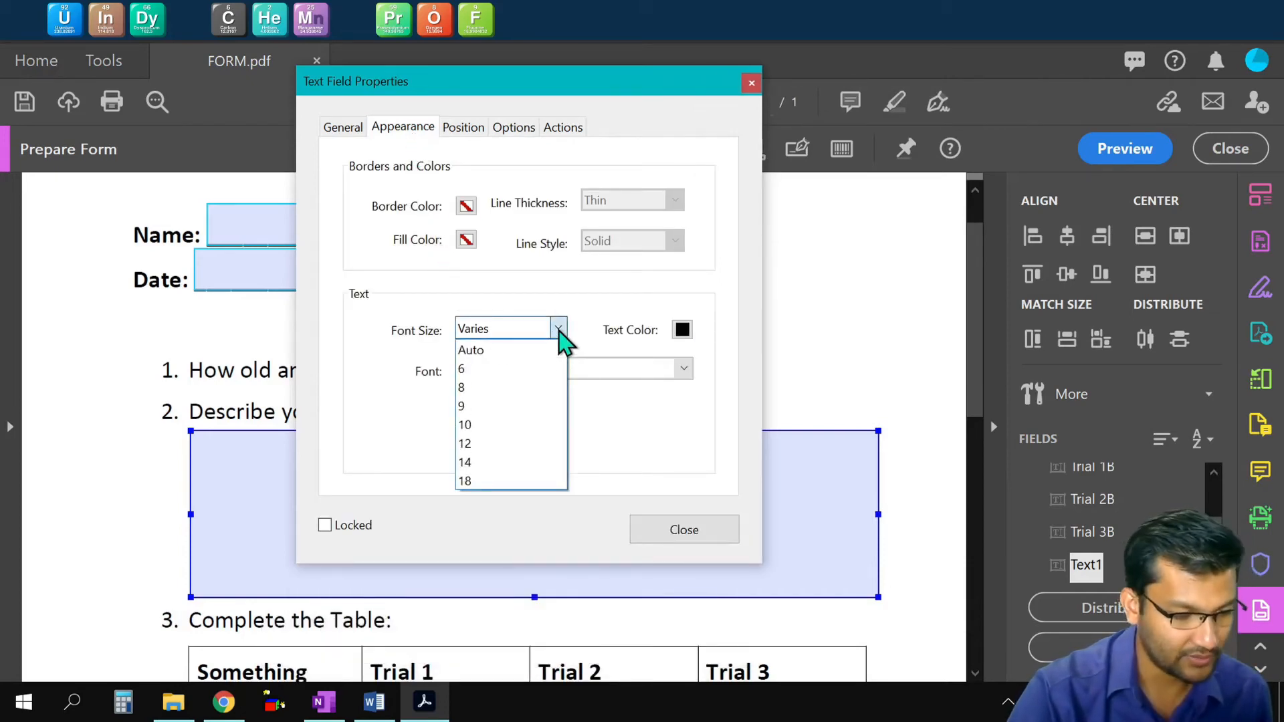
click(535, 444)
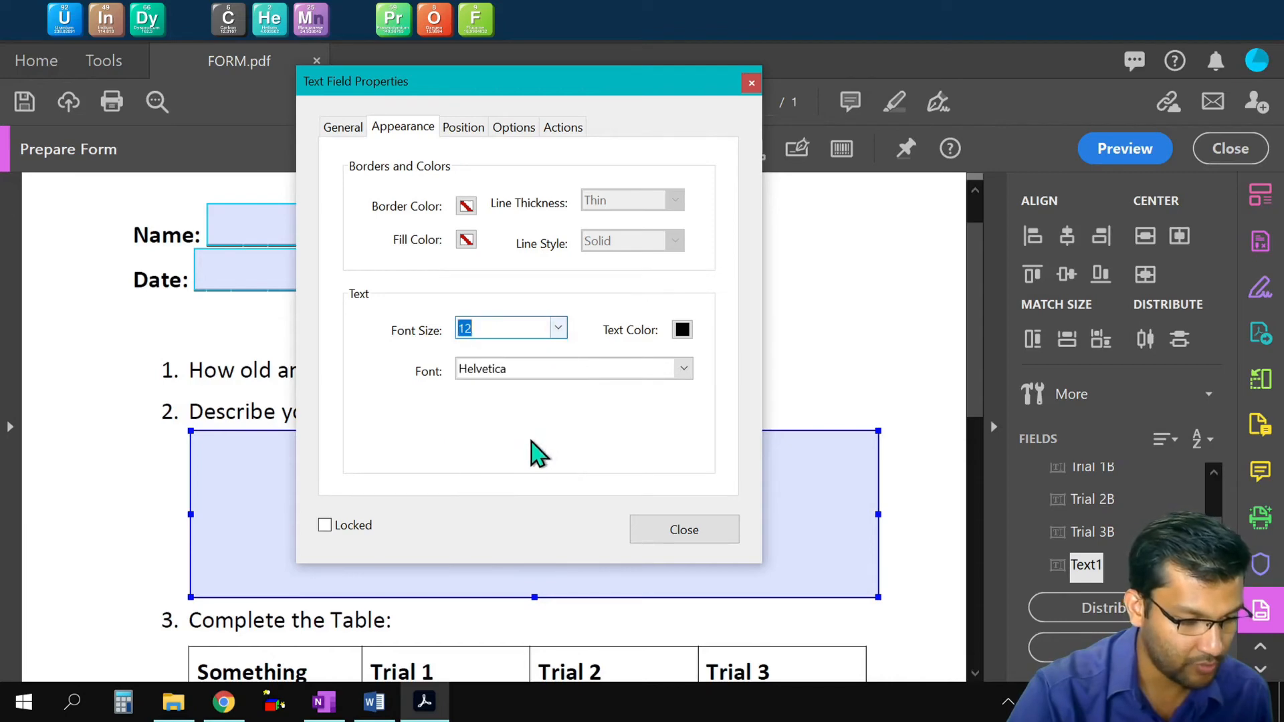
click(682, 329)
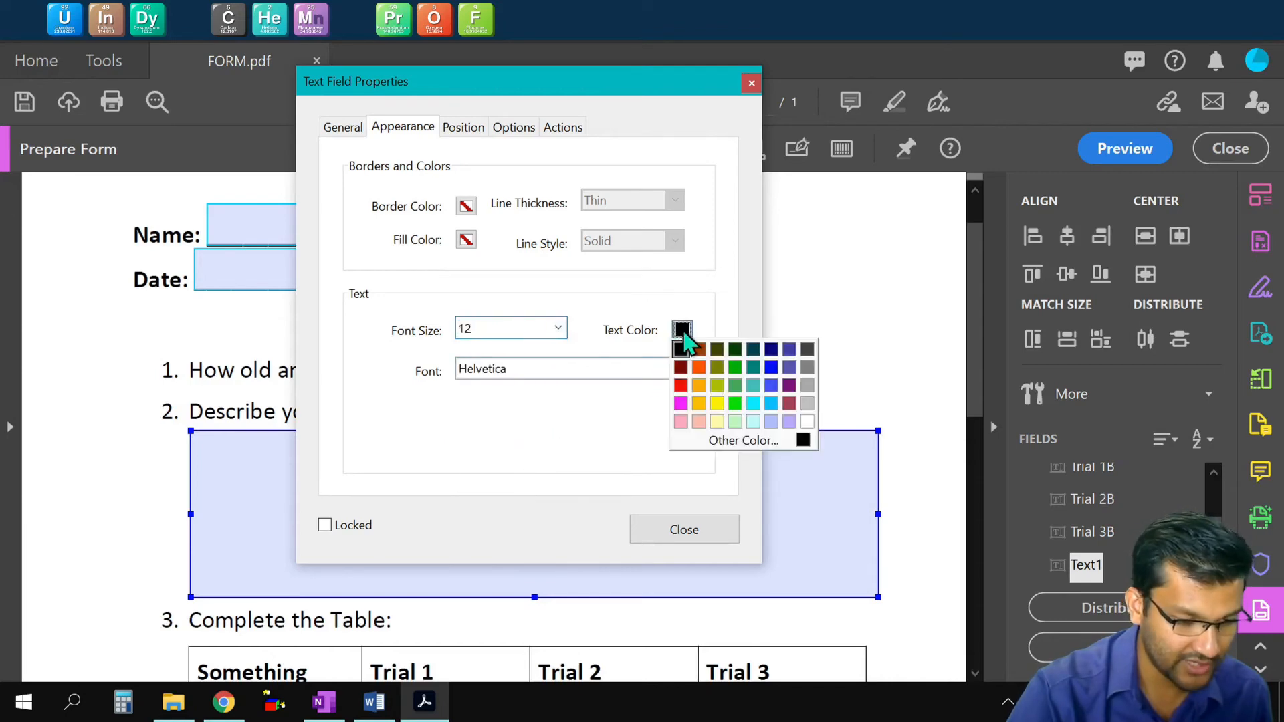
click(770, 368)
click(683, 529)
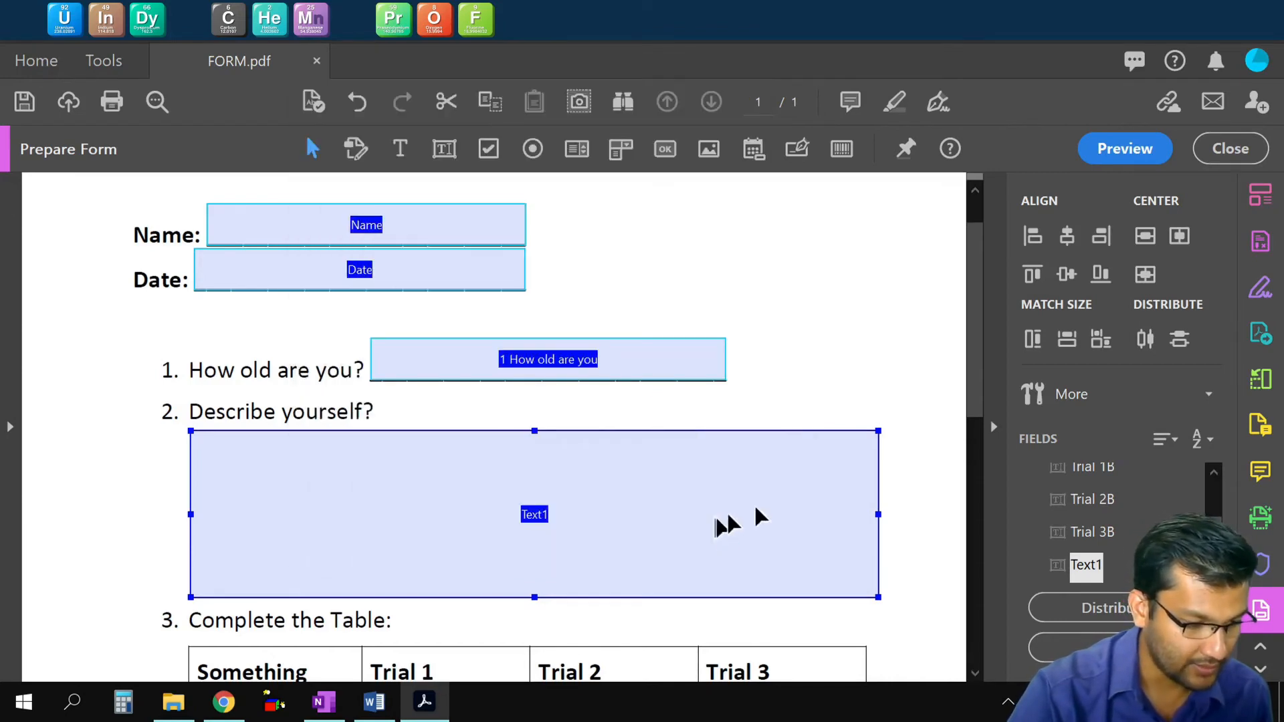
click(897, 381)
- Give all six Trial text fields in question 3's table font size 12 and blue text
scroll(902, 387, down, 5)
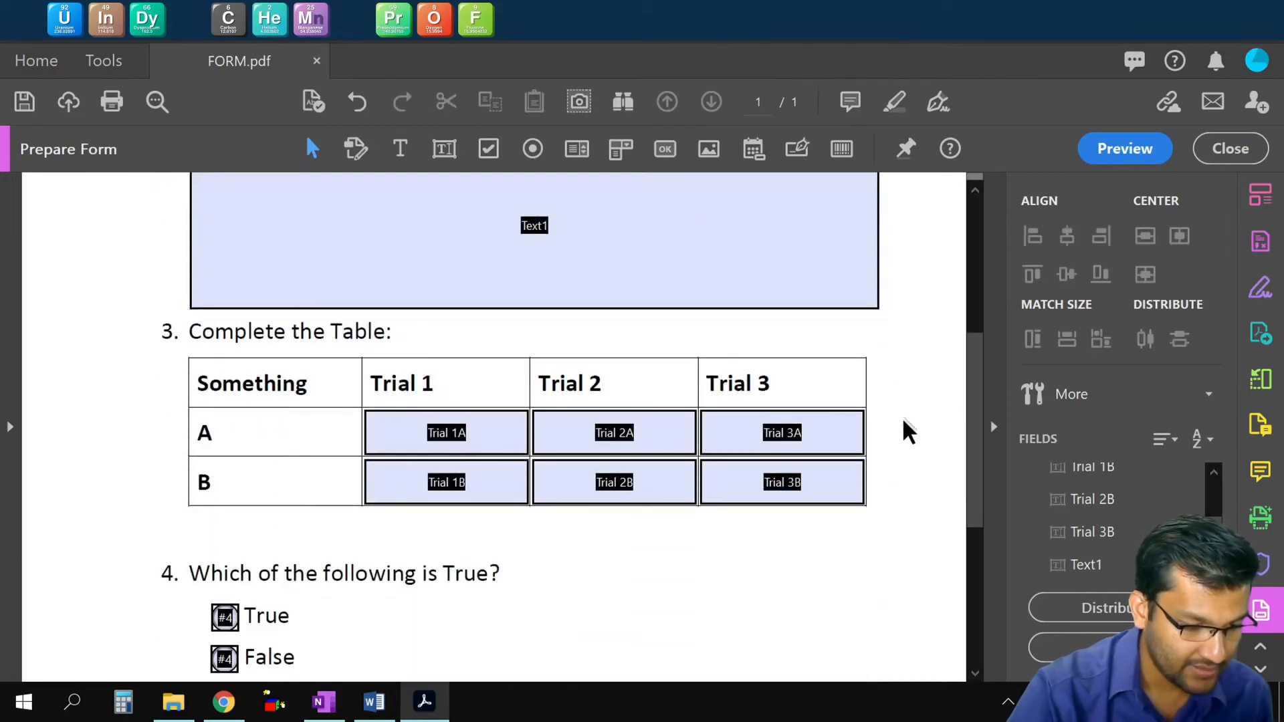
drag(904, 420, 467, 481)
right_click(492, 492)
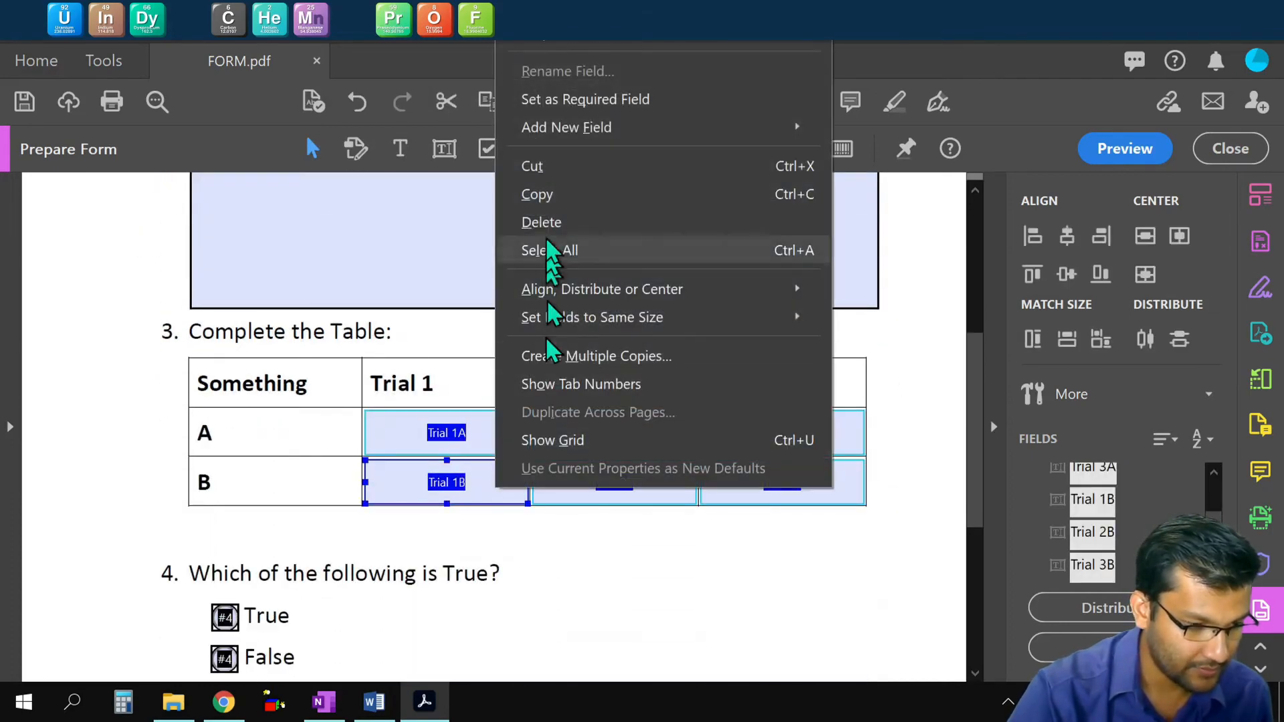
click(544, 41)
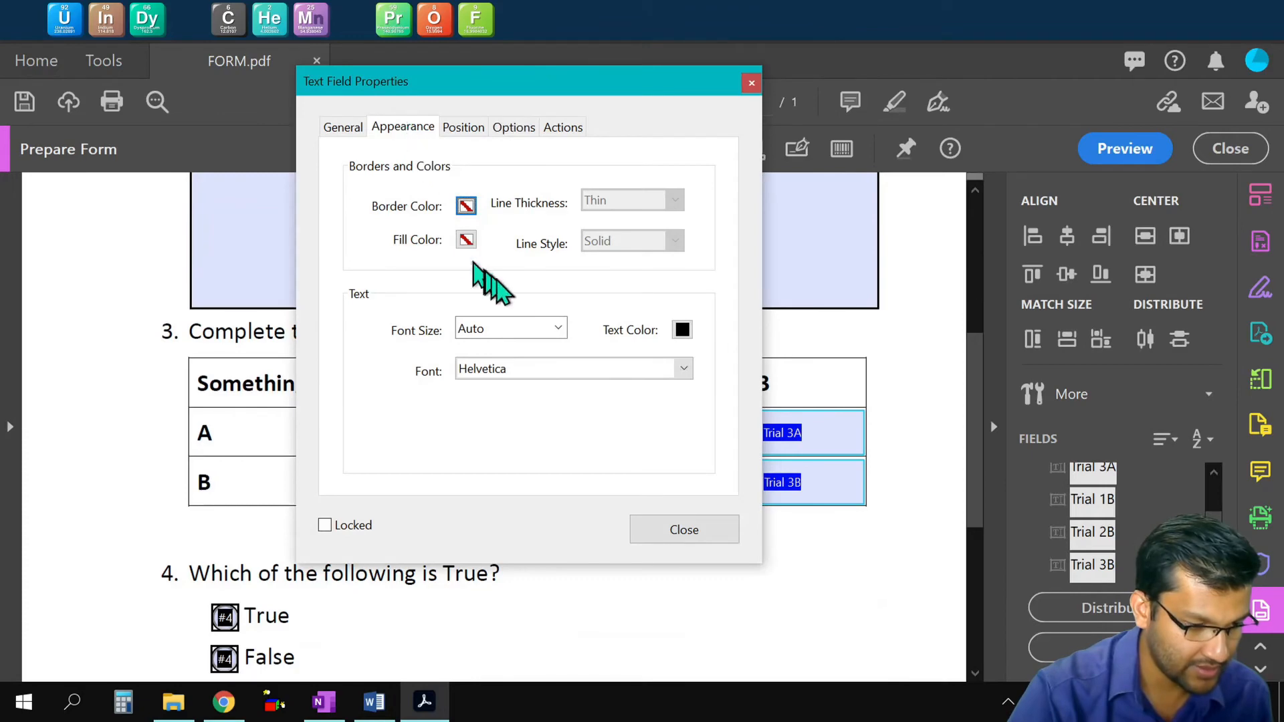
click(558, 328)
click(527, 441)
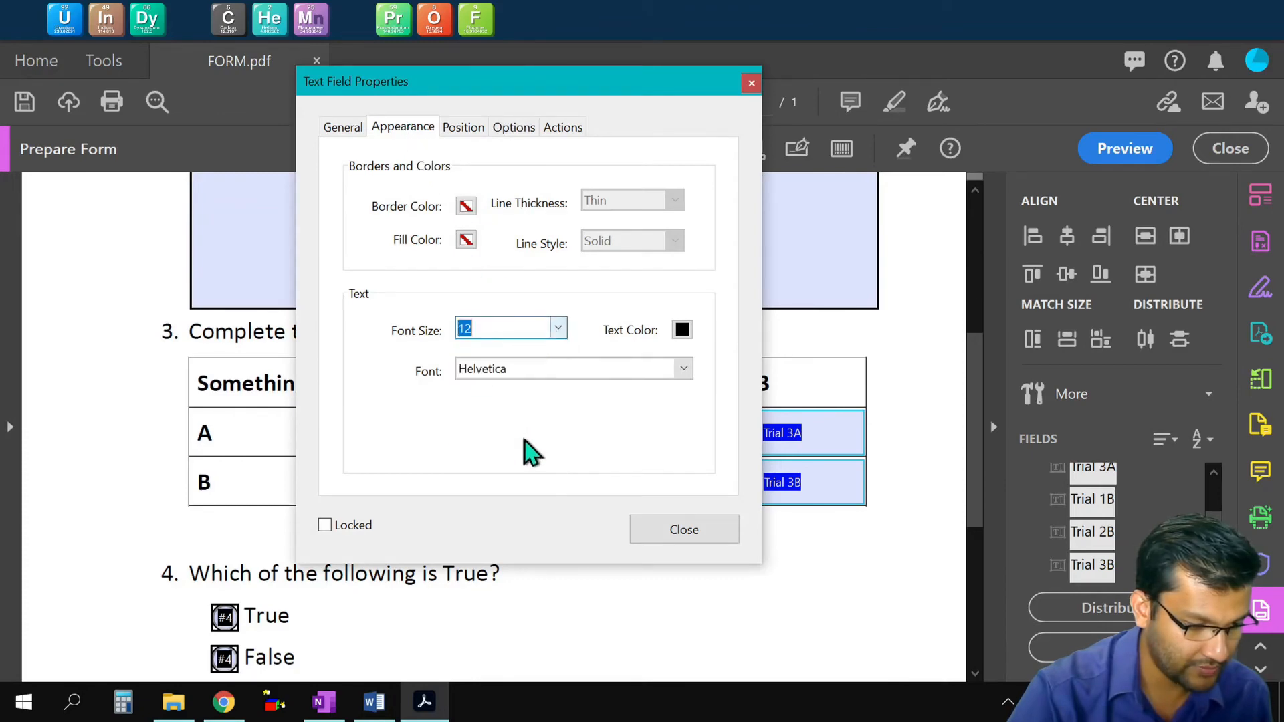
click(682, 329)
click(769, 386)
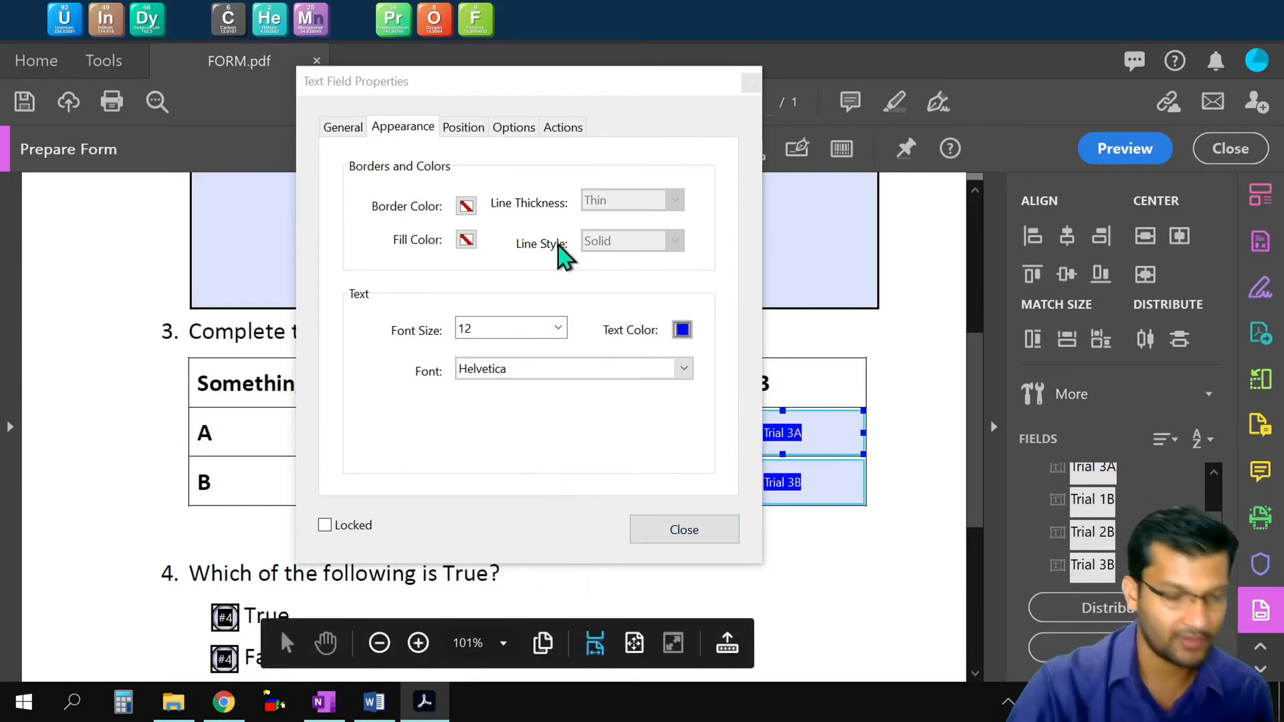
- Set the text alignment of the six Trial table fields to Center
click(505, 129)
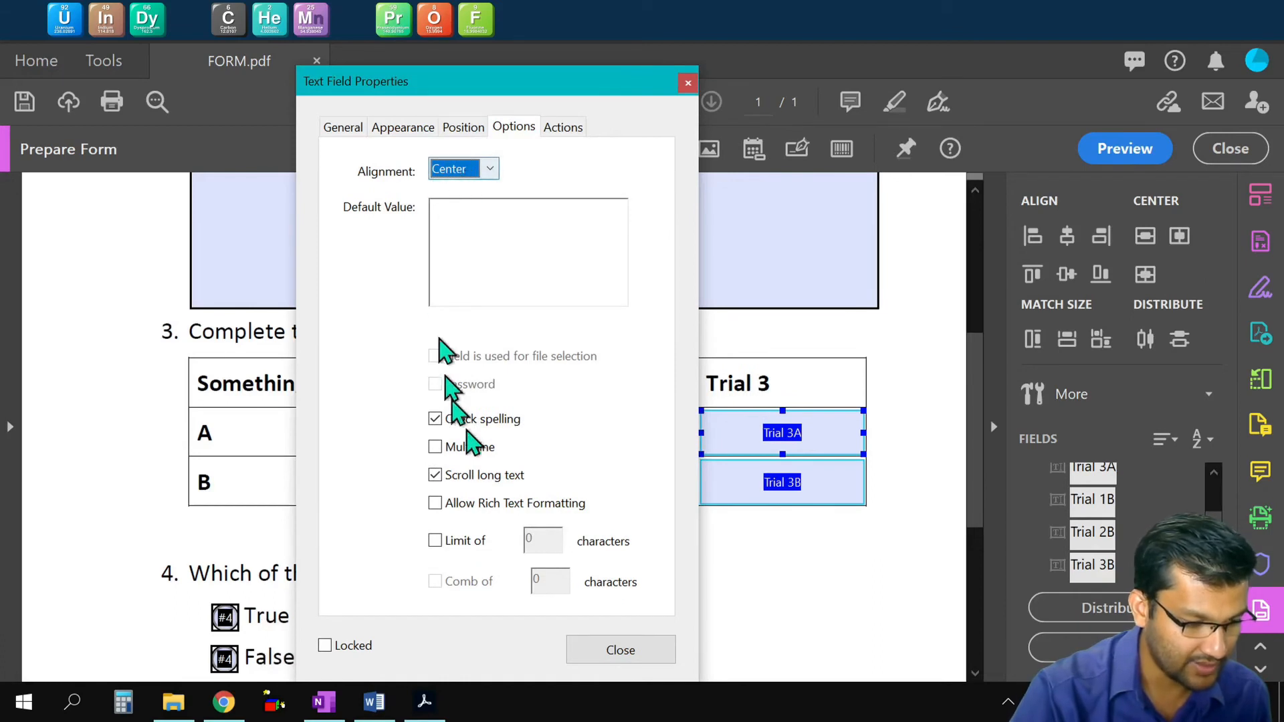
click(614, 649)
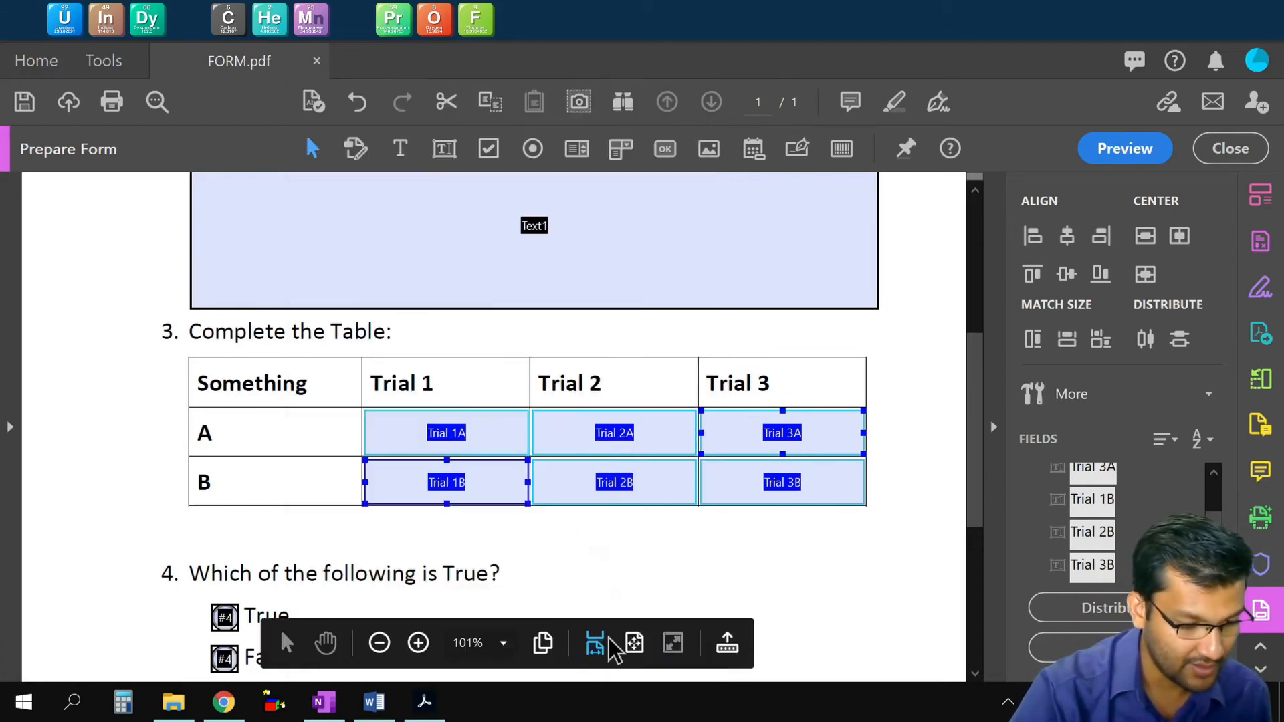
click(897, 518)
scroll(909, 503, up, 1)
scroll(907, 495, up, 5)
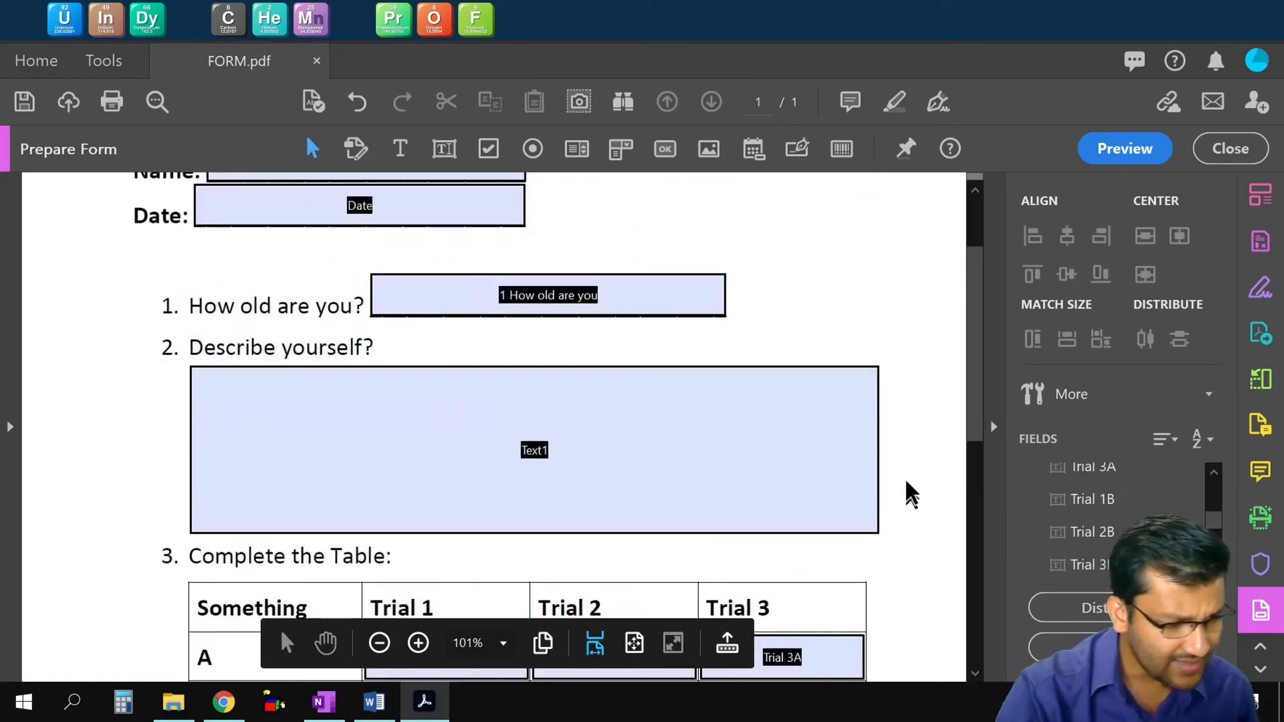
scroll(908, 492, down, 10)
scroll(909, 488, up, 8)
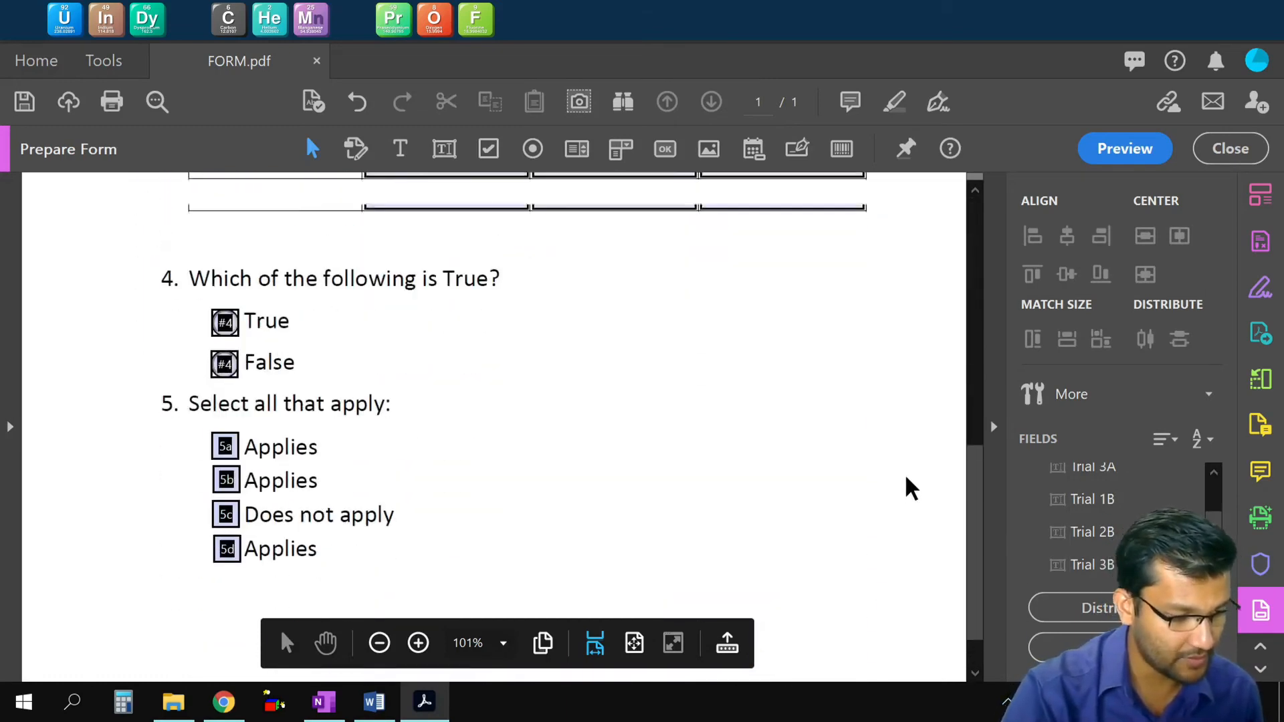
scroll(736, 520, up, 1)
- Save a copy of the form as FORM.pdf in the Desktop folder, replacing the existing file
click(770, 520)
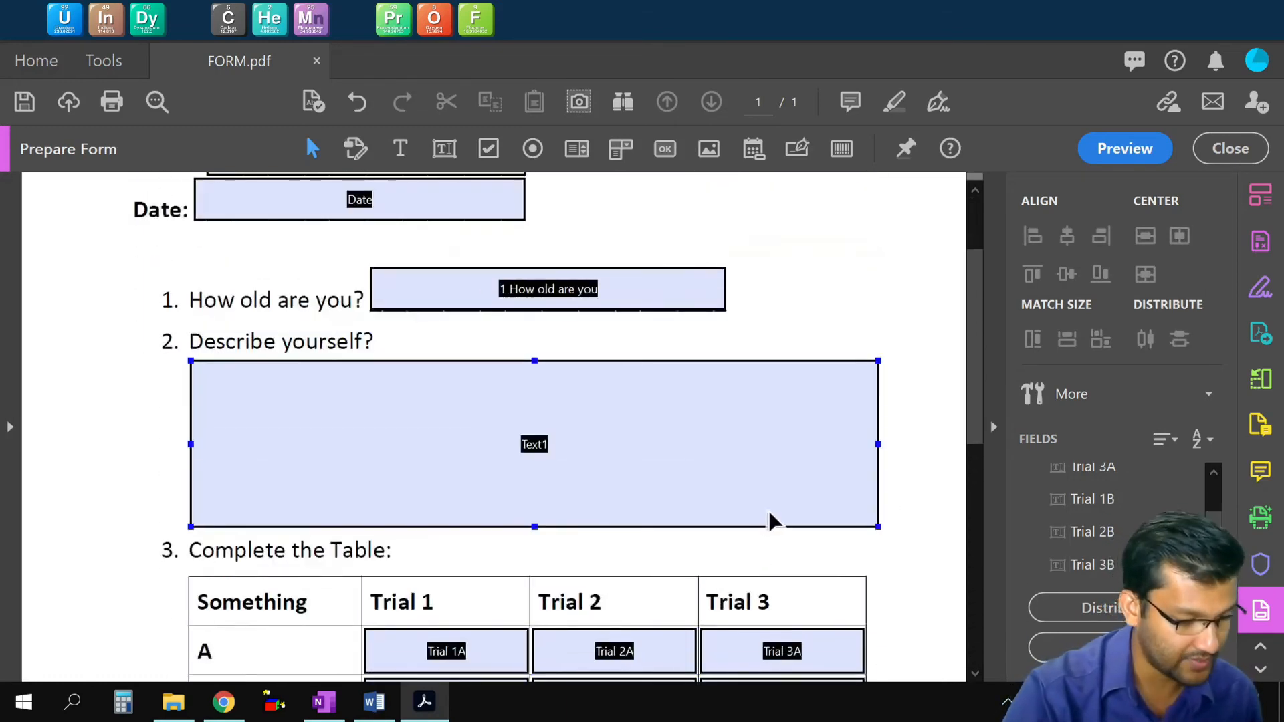
key(ctrl+shift+s)
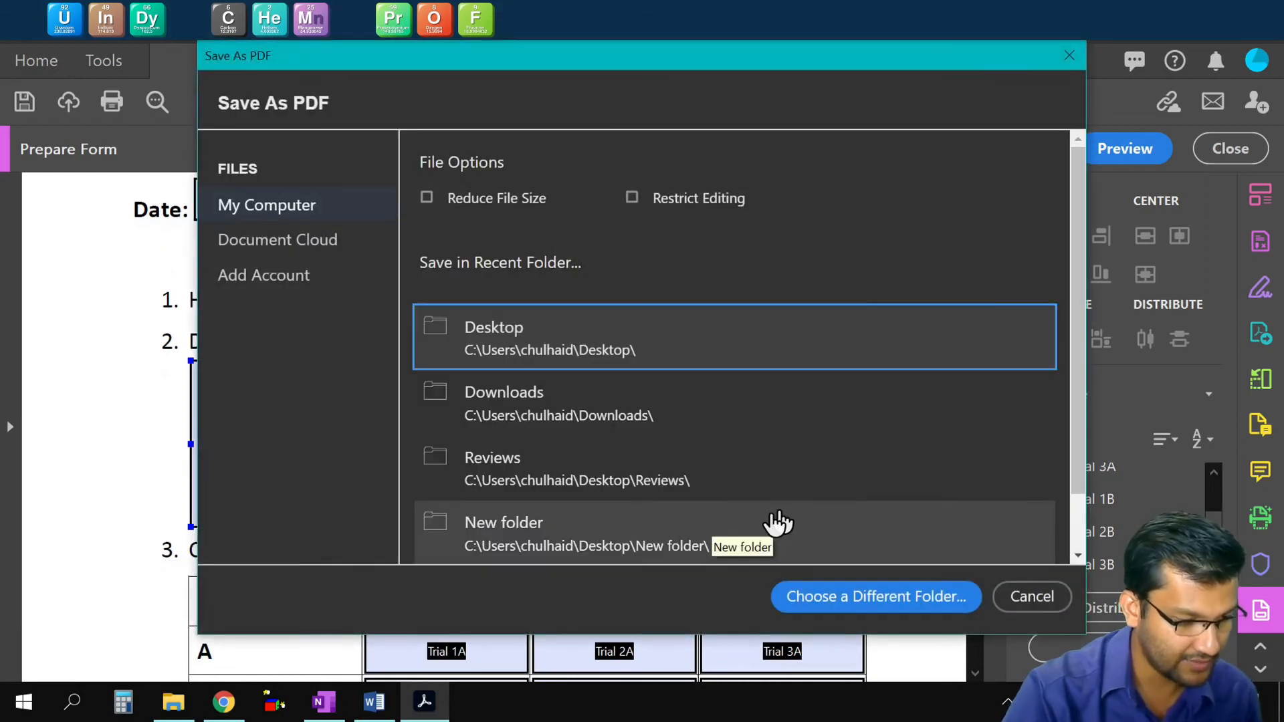
click(520, 341)
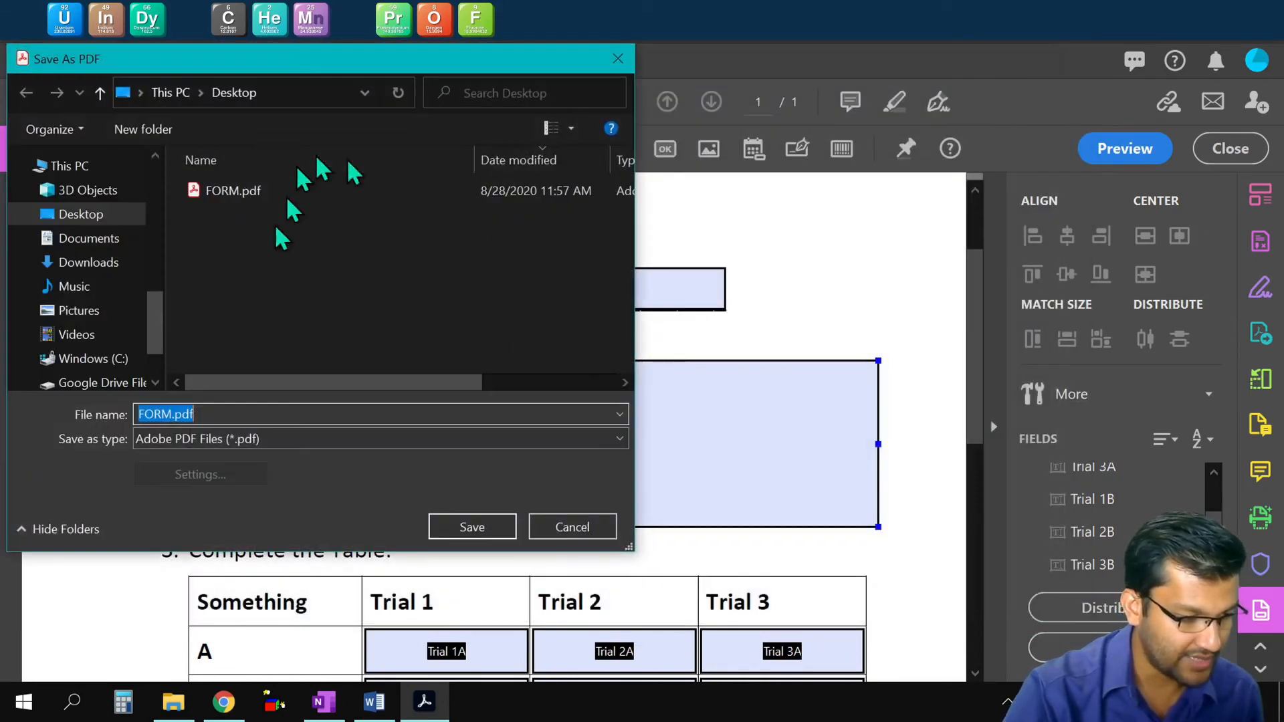
click(468, 528)
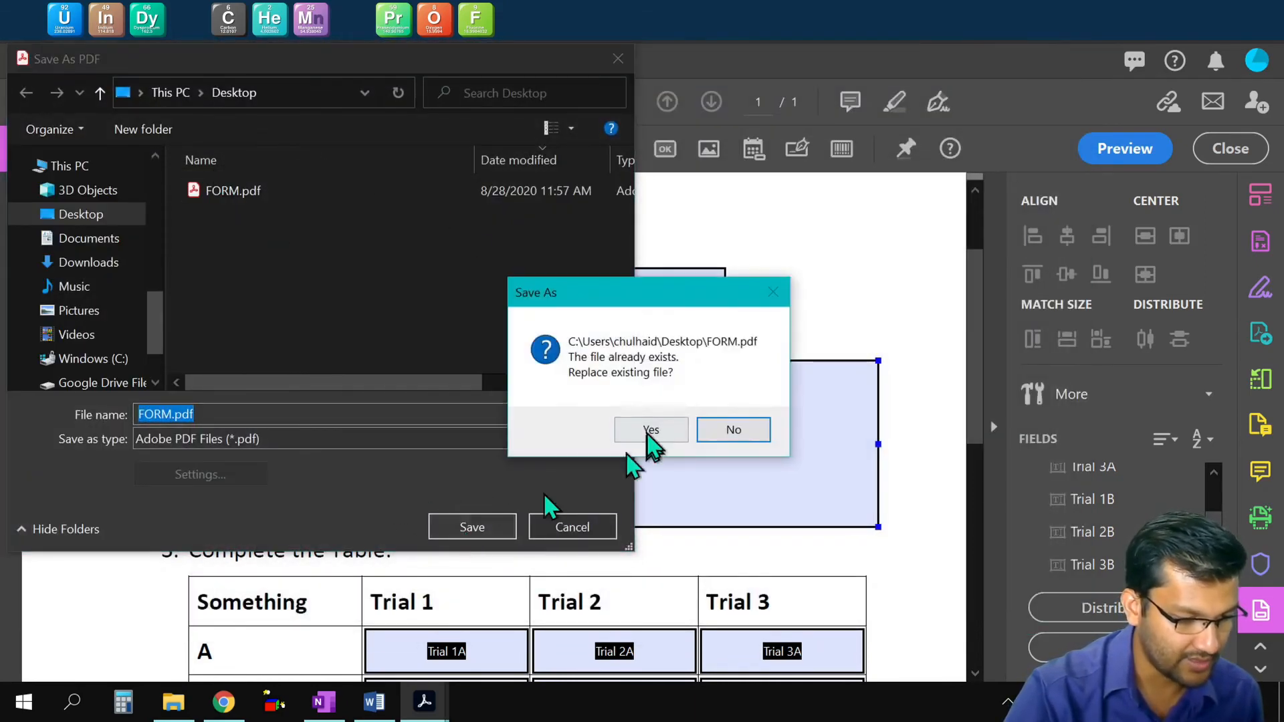
click(638, 430)
click(680, 302)
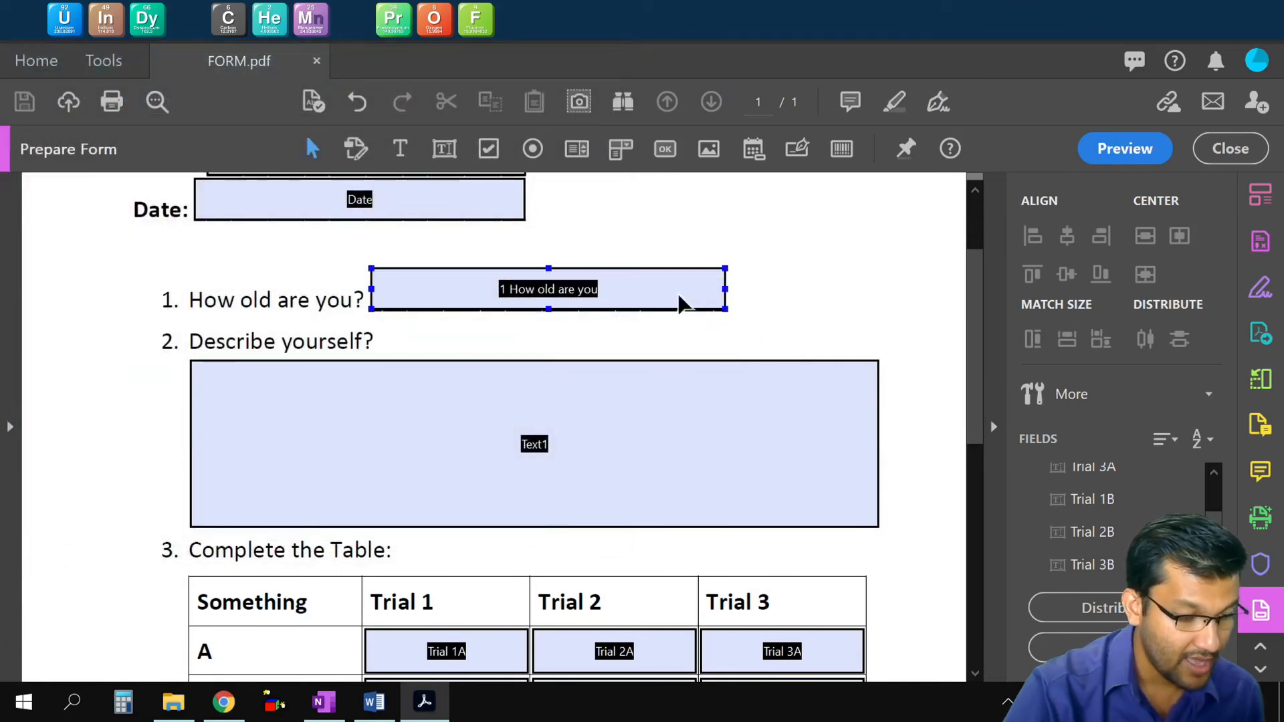
click(579, 335)
click(774, 495)
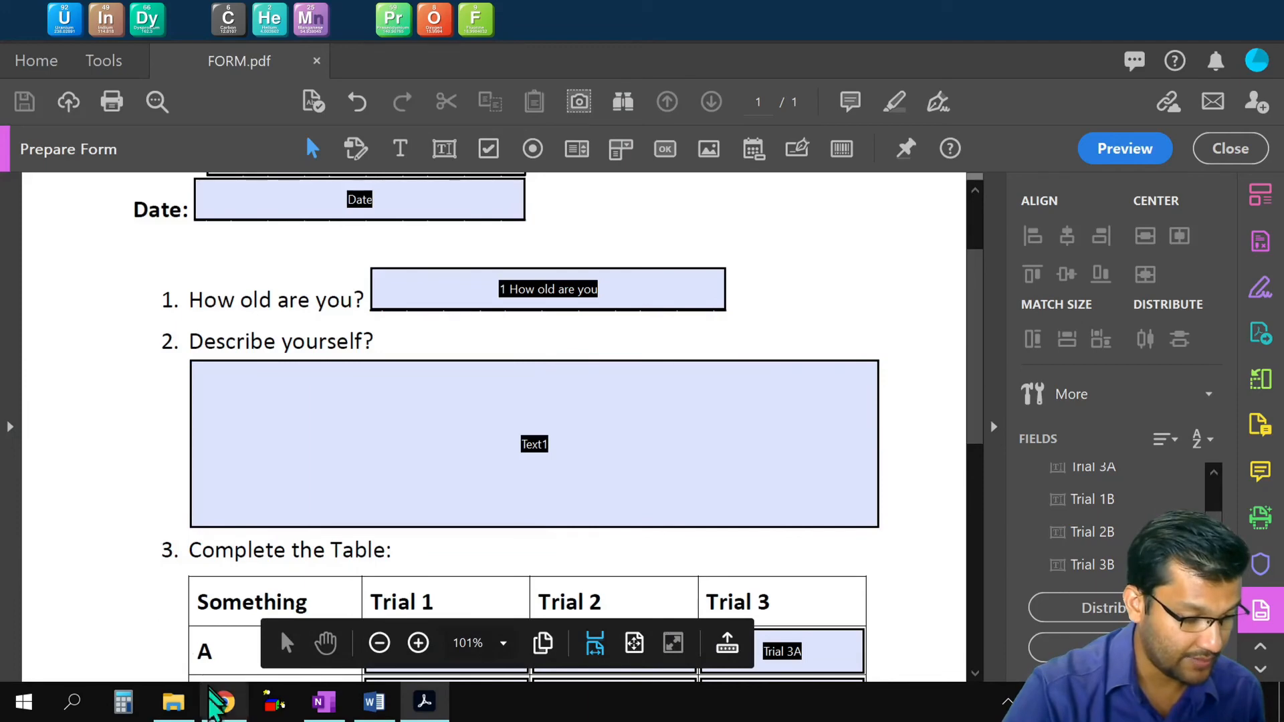
- Switch to Chrome and open FORM.pdf there from the Desktop folder in File Explorer
click(223, 701)
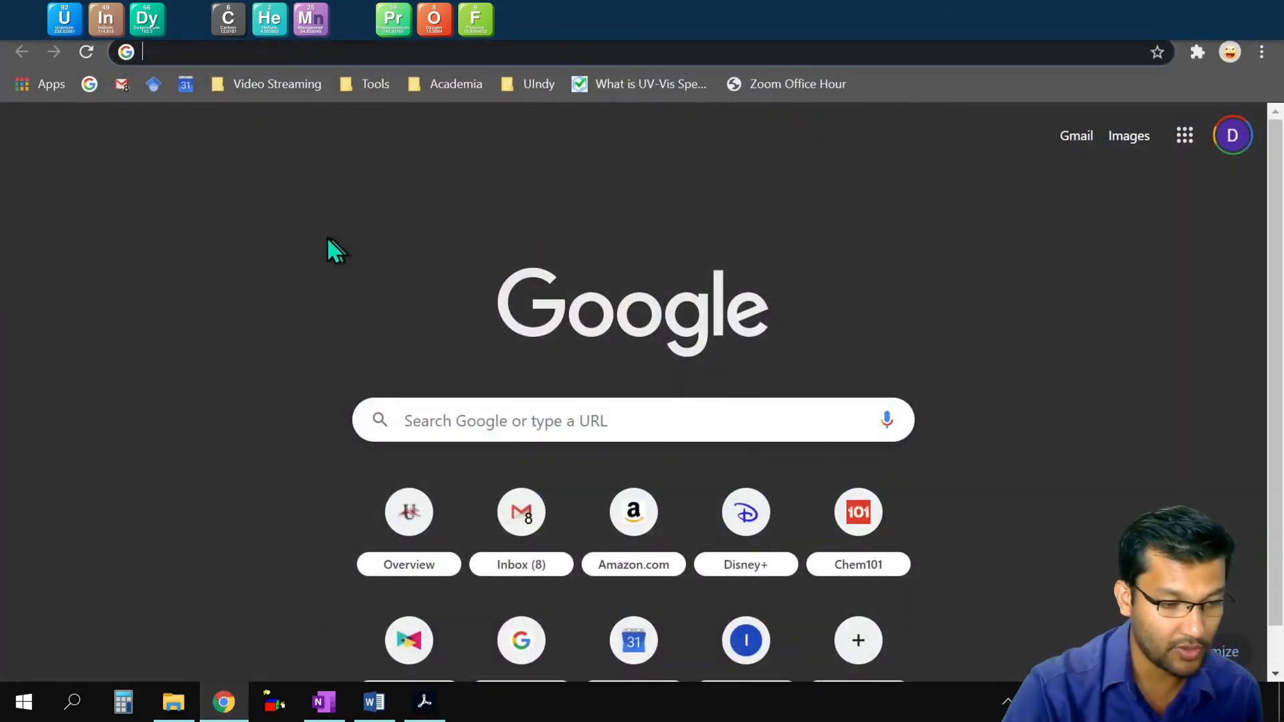
click(908, 317)
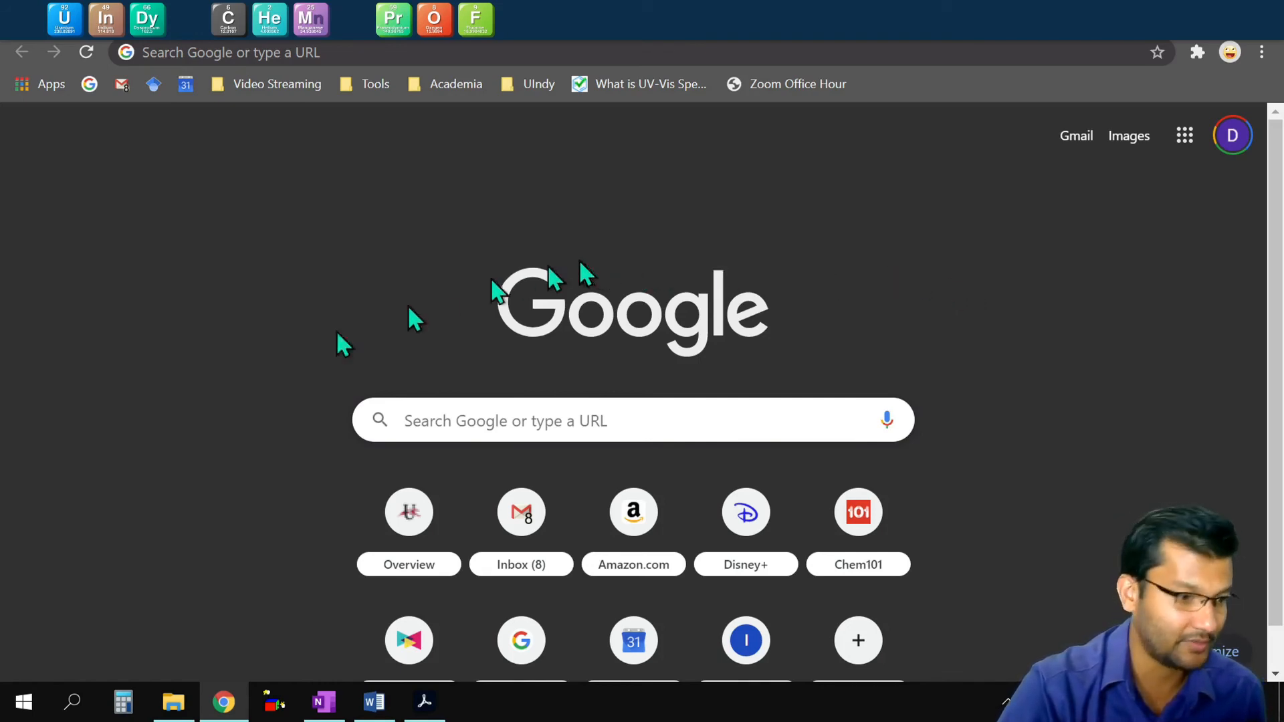
click(171, 708)
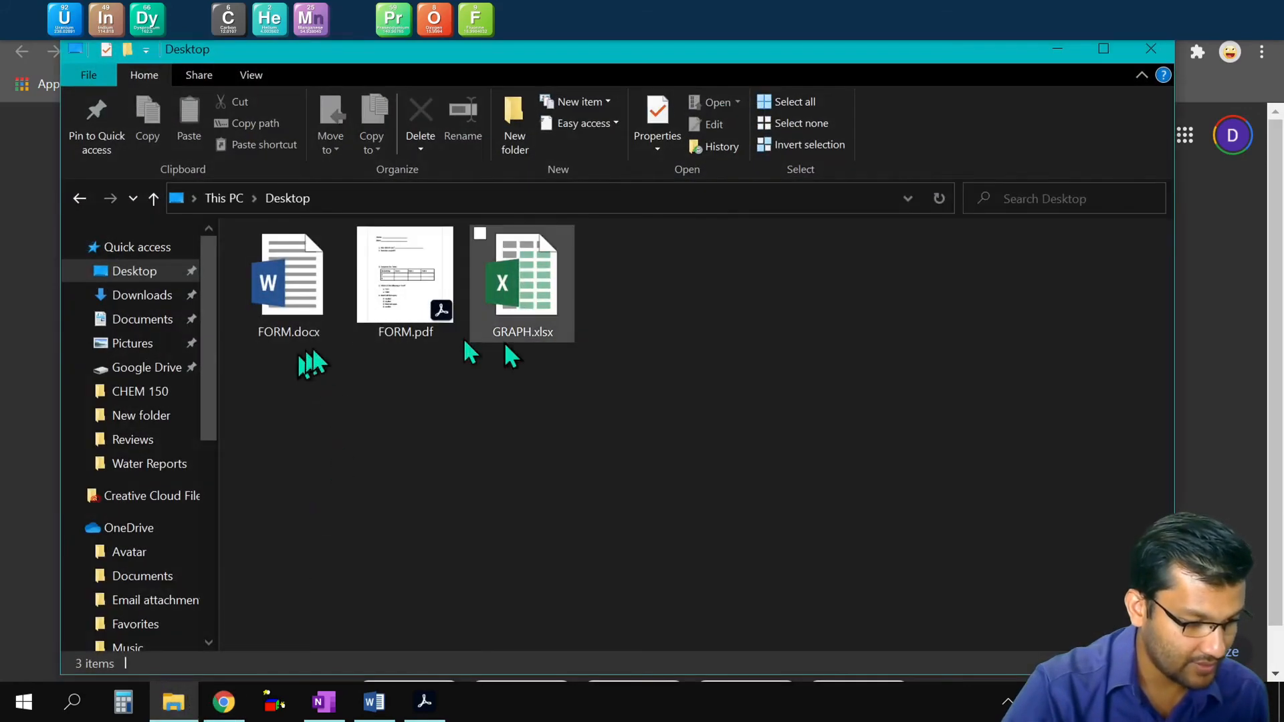
click(416, 293)
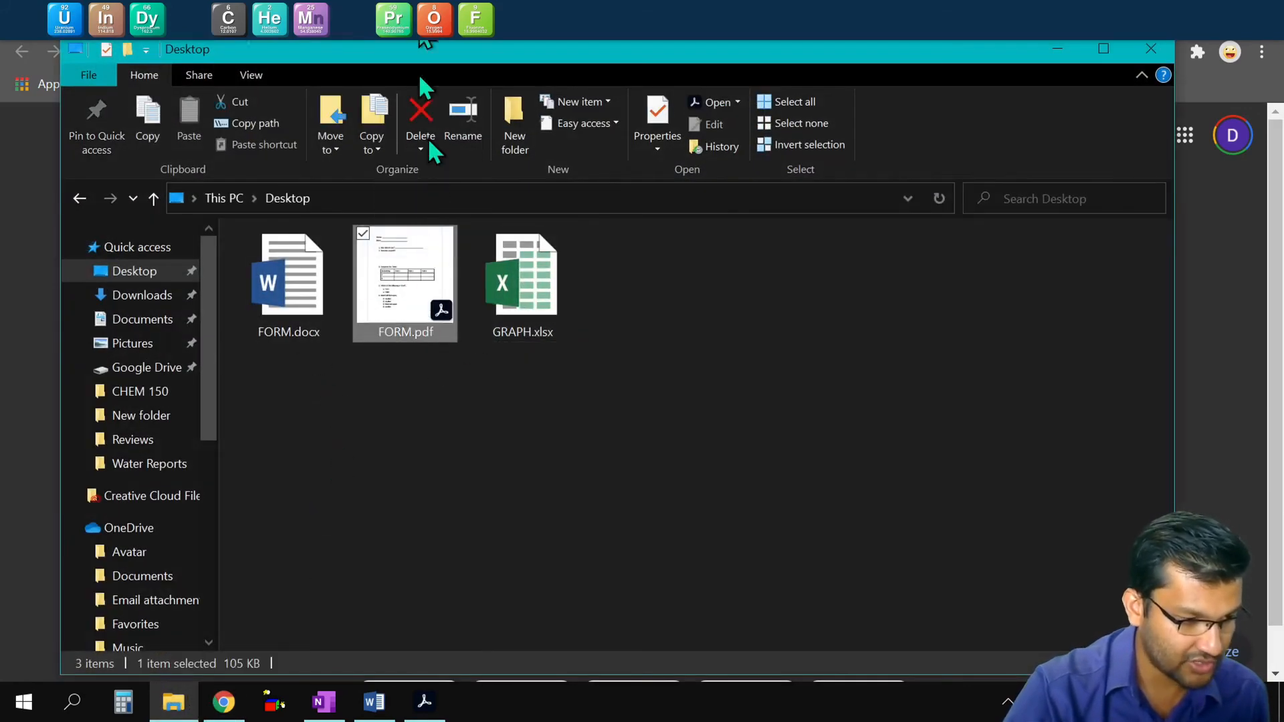
key(Return)
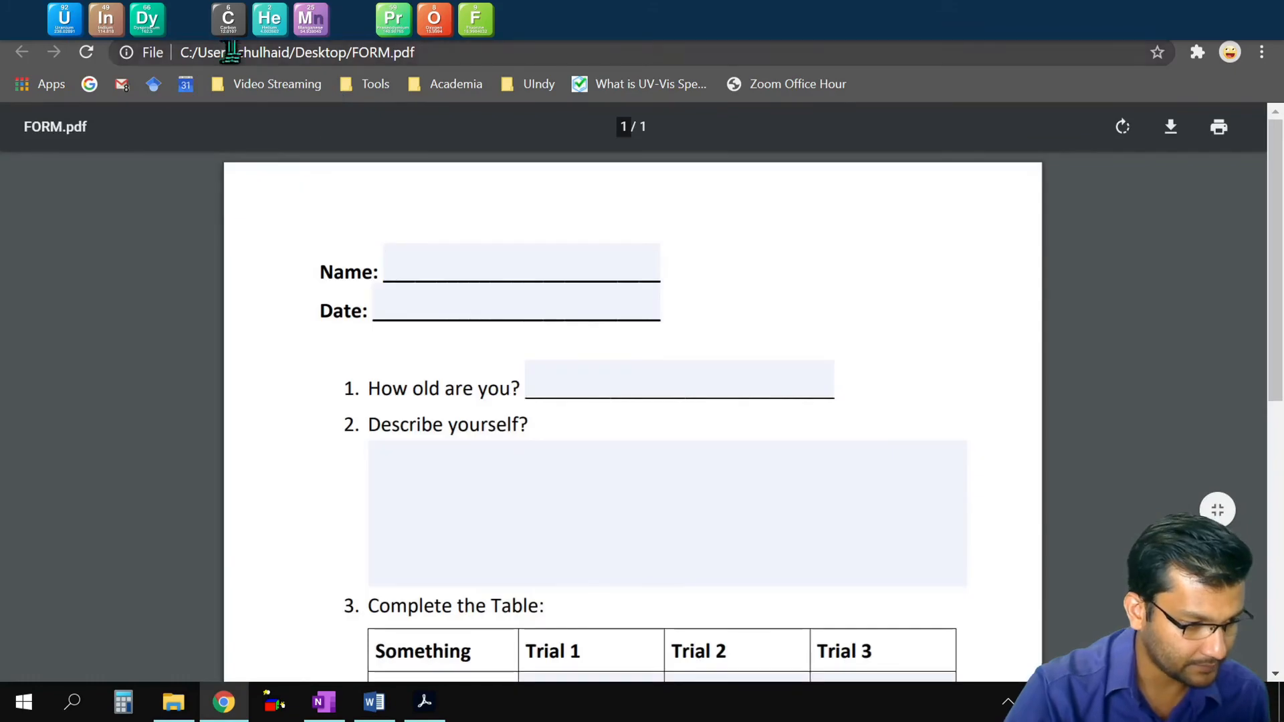
- Fill in the test text "sdfdsf" for Name, "dfsgdfg" for Date and "dsfgdfg" for "How old are you?"
click(544, 267)
text(sdfdsf)
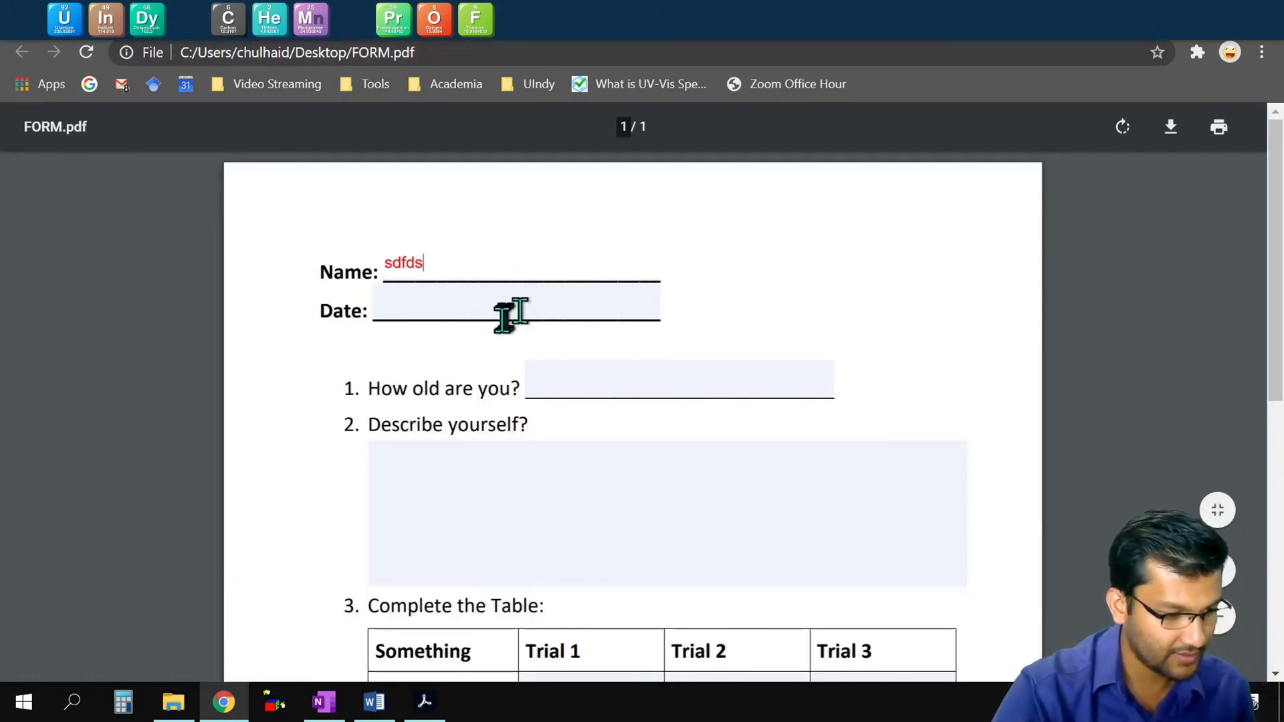
click(490, 321)
text(dfsgdfg)
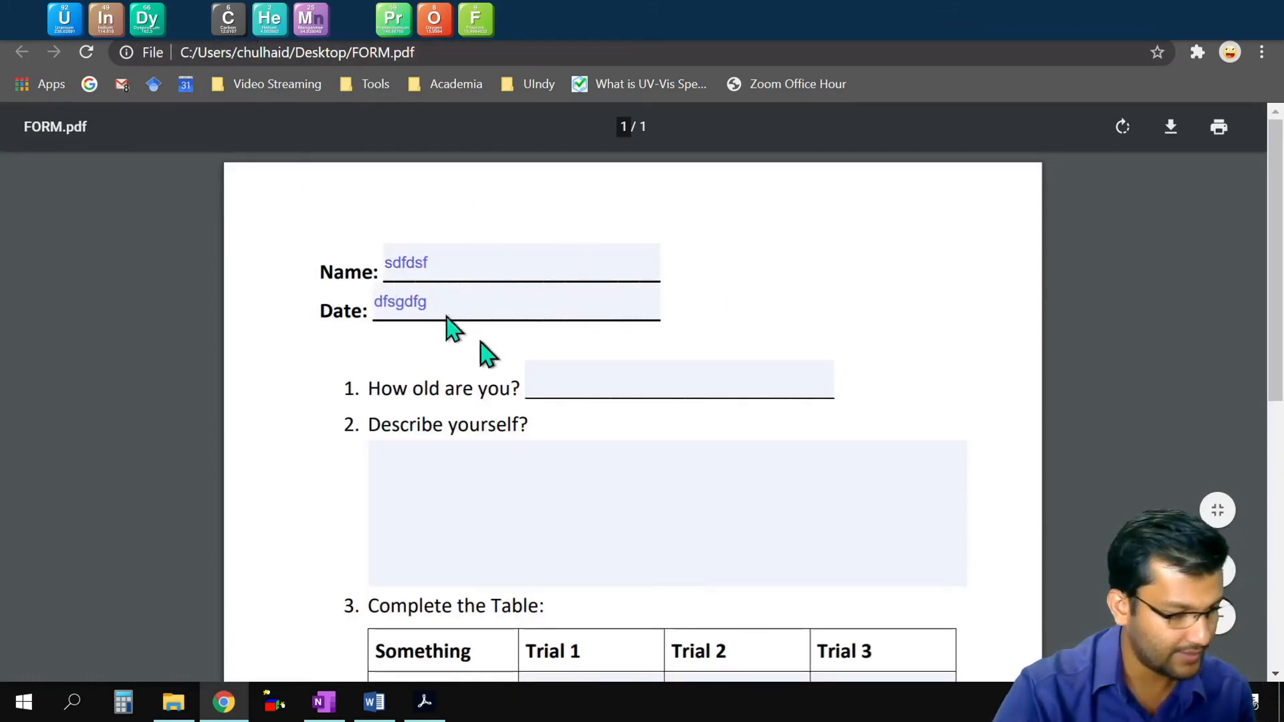
click(545, 365)
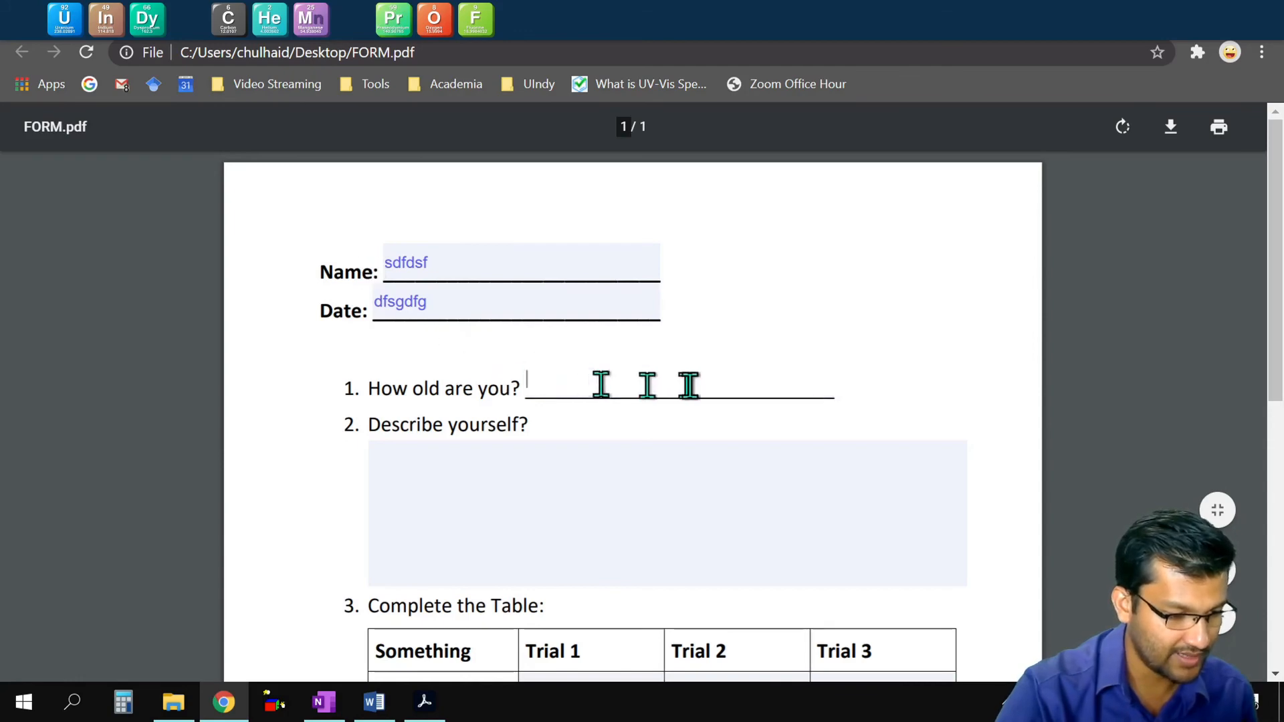
text(dsfgdfg)
- Enter four lines in the "Describe yourself?" field: "dfgddgfdgds", "fsdf", "sdg" and "sdfgdf"
click(519, 510)
scroll(324, 472, down, 1)
scroll(324, 471, down, 3)
text(dfgddgfdgds)
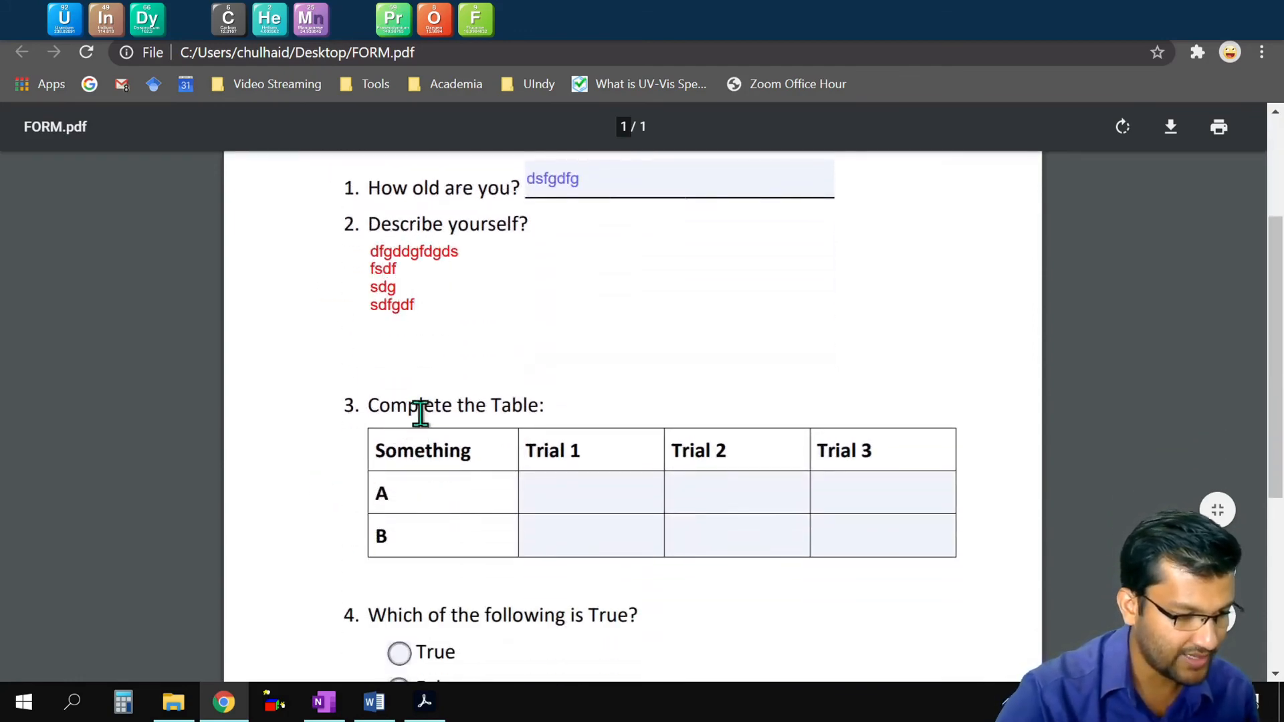
- Fill question 3's table with "sdf" in Trial 1 A, "dsf" in Trial 1 B, "sdf" in Trial 2 B and "sdf" in Trial 3 A
scroll(329, 324, down, 3)
click(600, 280)
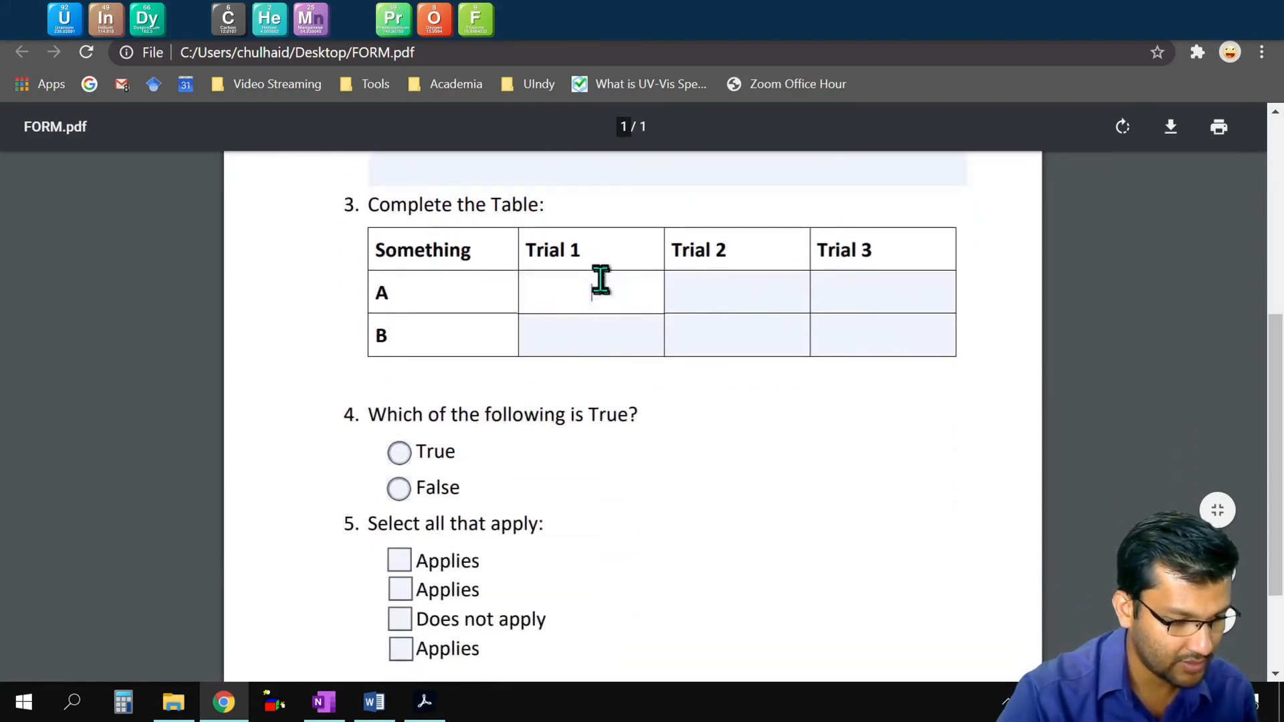
text(sdf)
click(588, 335)
text(dsf)
click(736, 336)
text(sdf)
click(833, 292)
text(sdf)
click(862, 465)
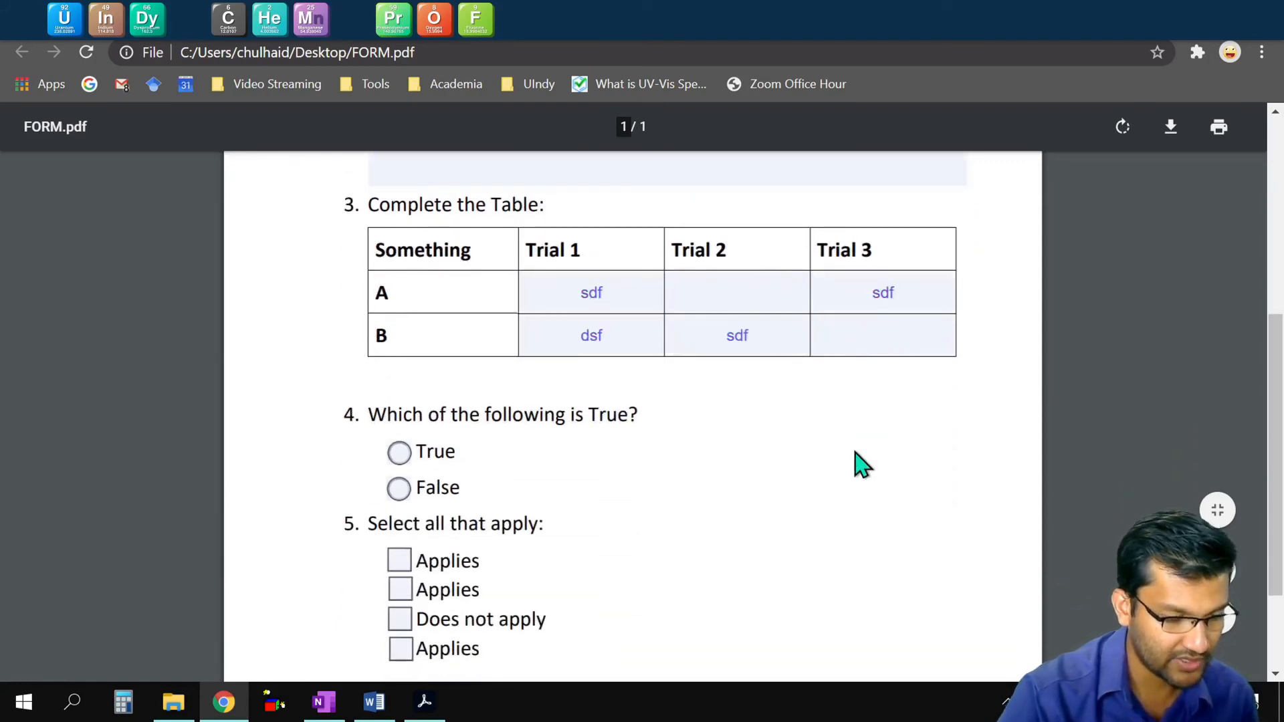
- Test question 4's radio buttons by alternating between True and False, ending with True selected
scroll(856, 475, up, 3)
scroll(858, 513, down, 5)
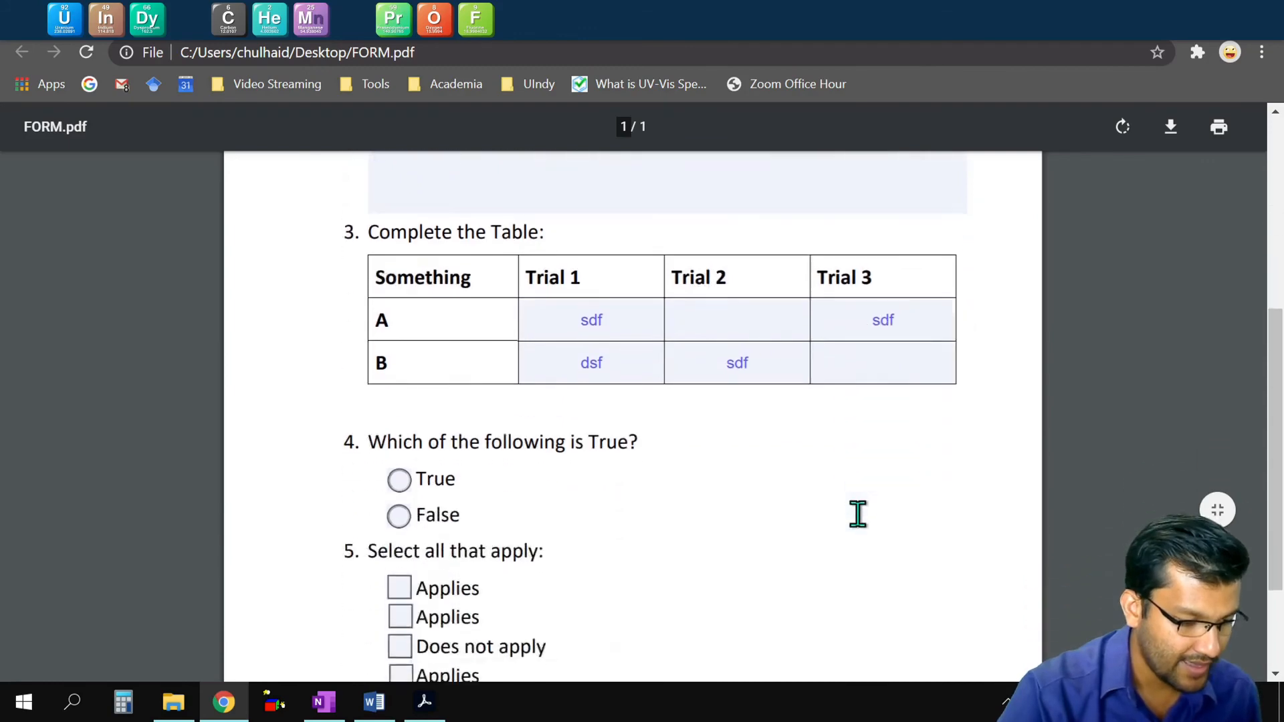
click(399, 351)
click(401, 388)
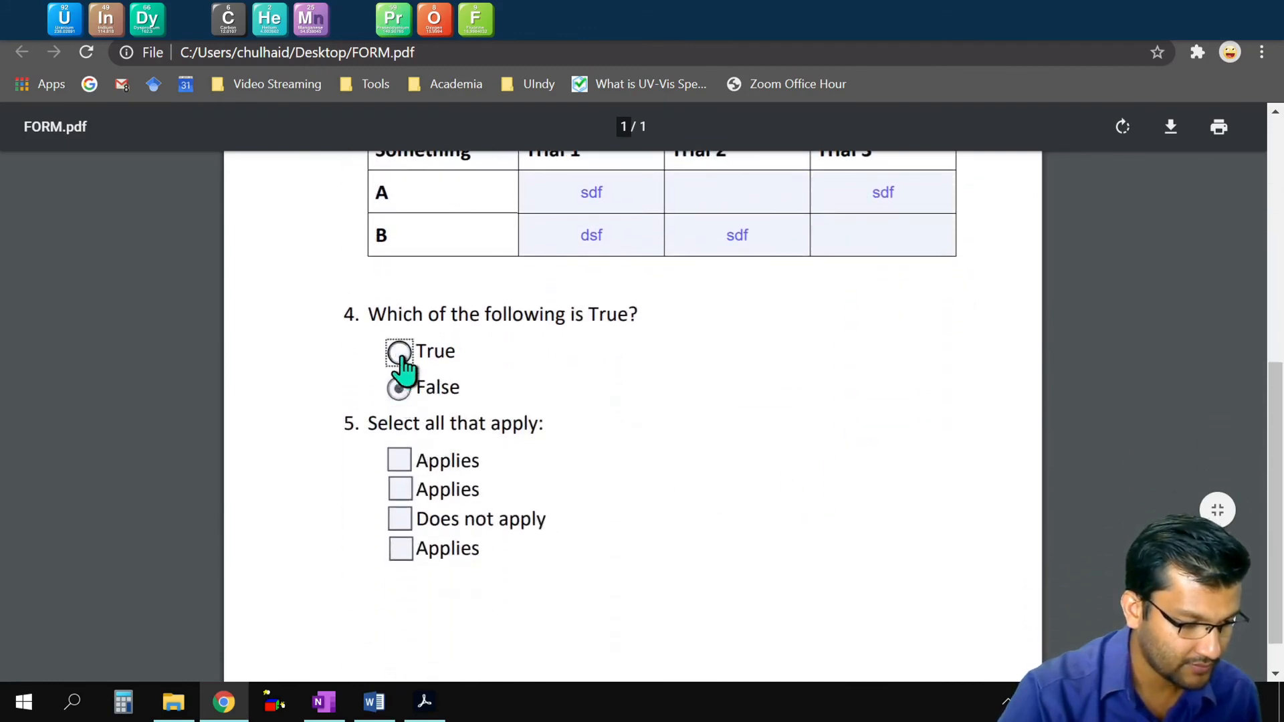
click(400, 354)
click(400, 386)
click(400, 356)
- Tick the three "Applies" check boxes in question 5
scroll(619, 389, down, 1)
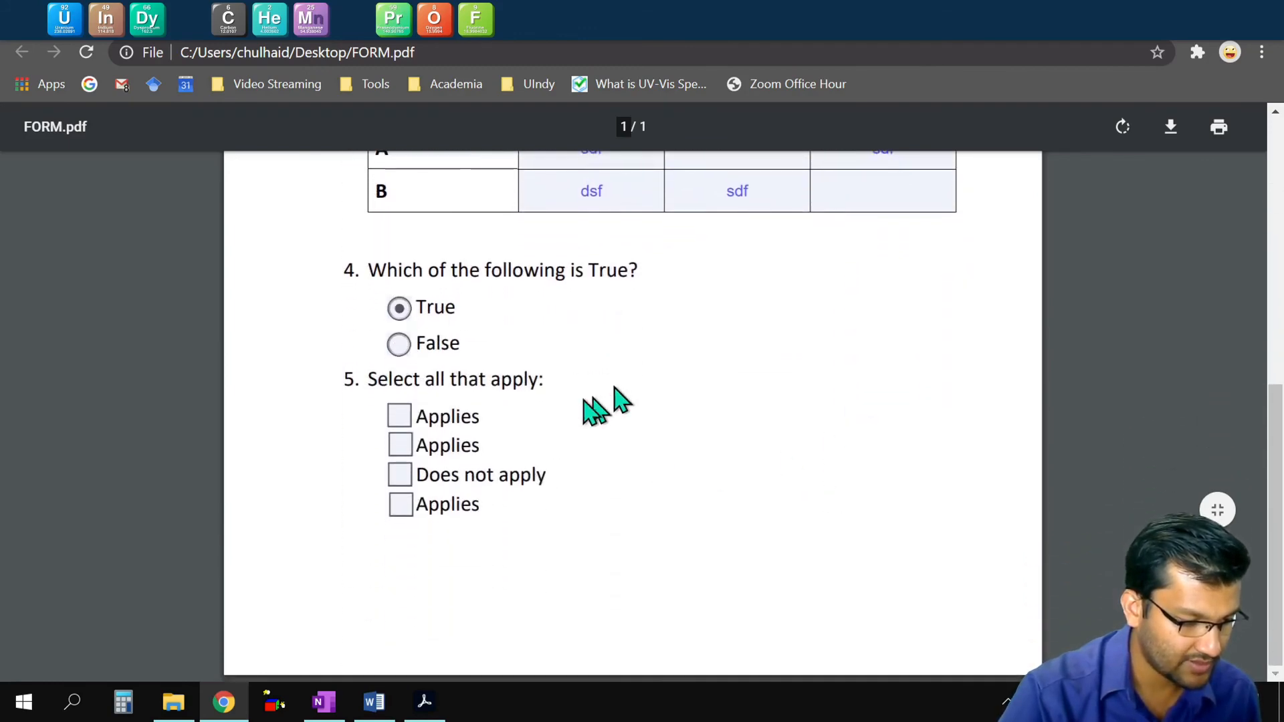
click(402, 444)
click(404, 504)
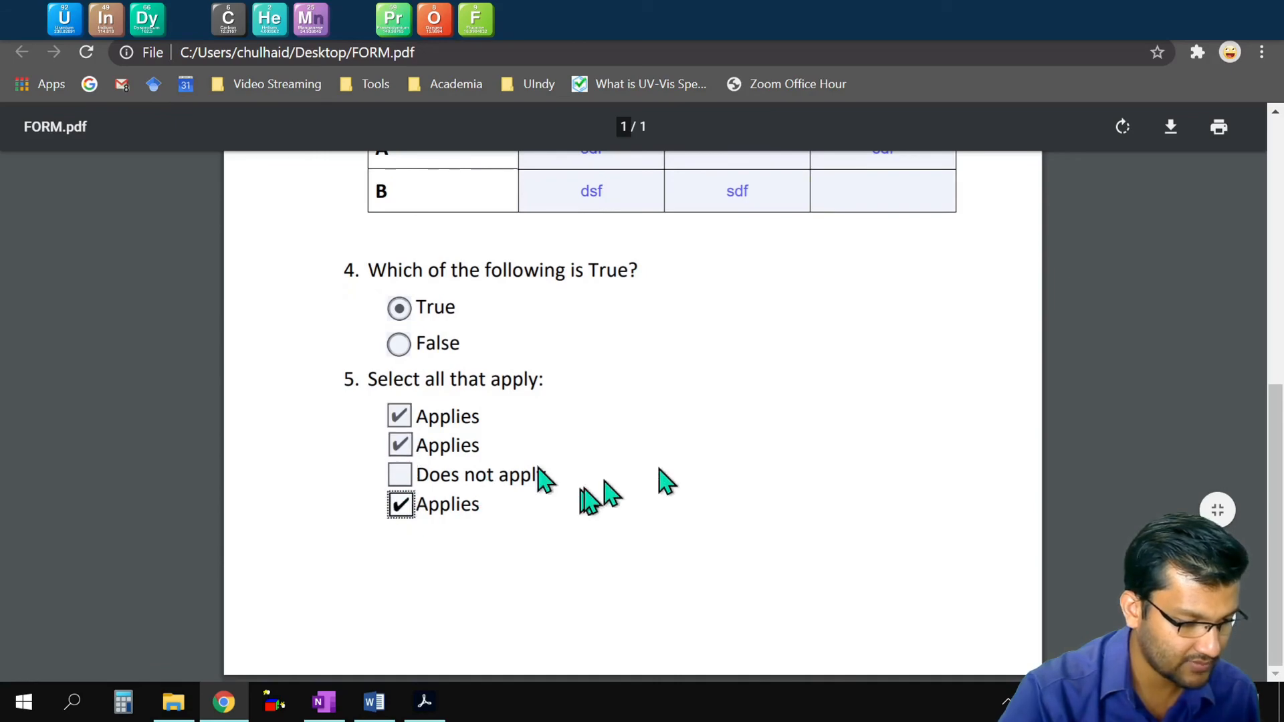
- Review the completed form in Chrome from the Name field through the question 5 check boxes, comparing it with the form in Acrobat
scroll(862, 481, up, 9)
scroll(938, 493, down, 5)
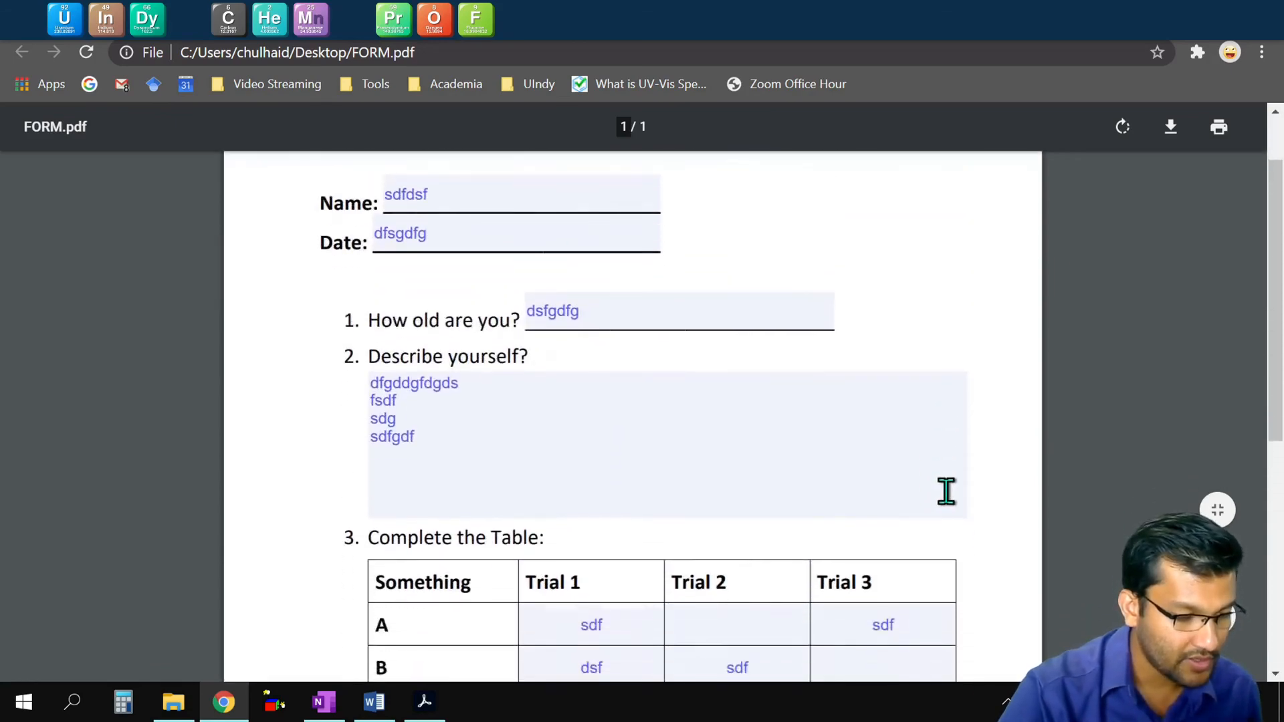
click(433, 709)
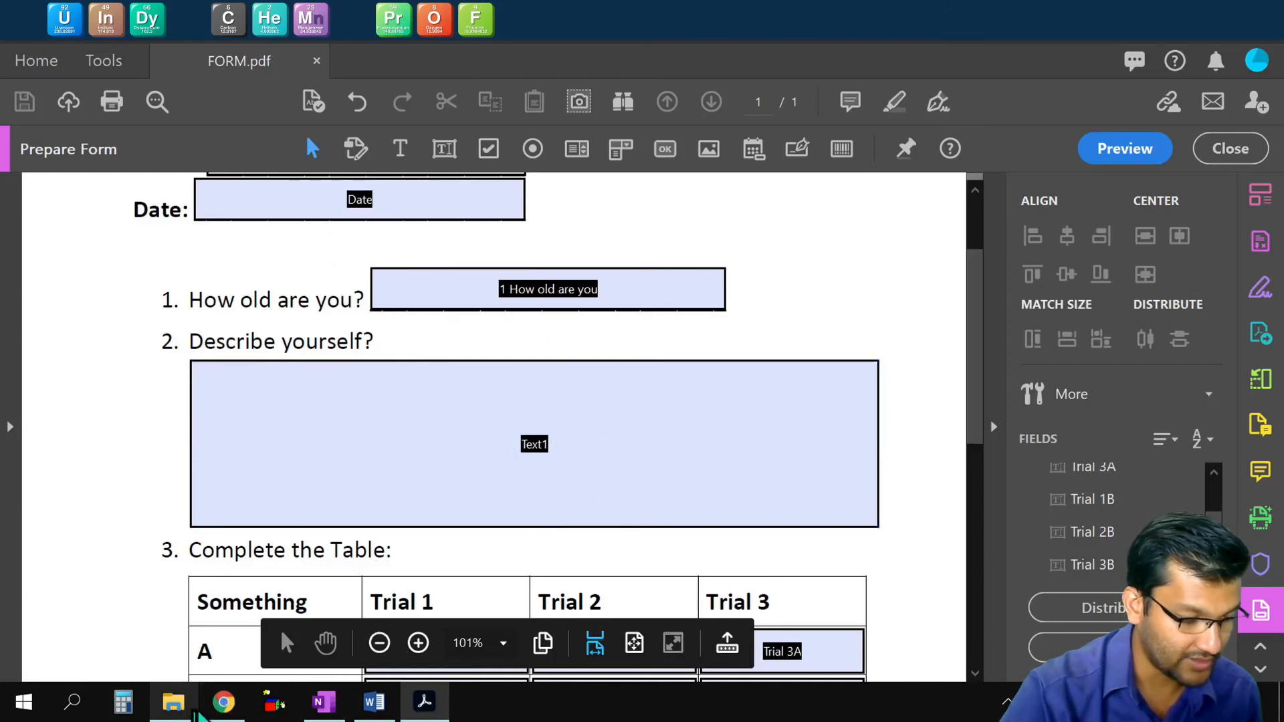
click(224, 702)
scroll(597, 513, up, 3)
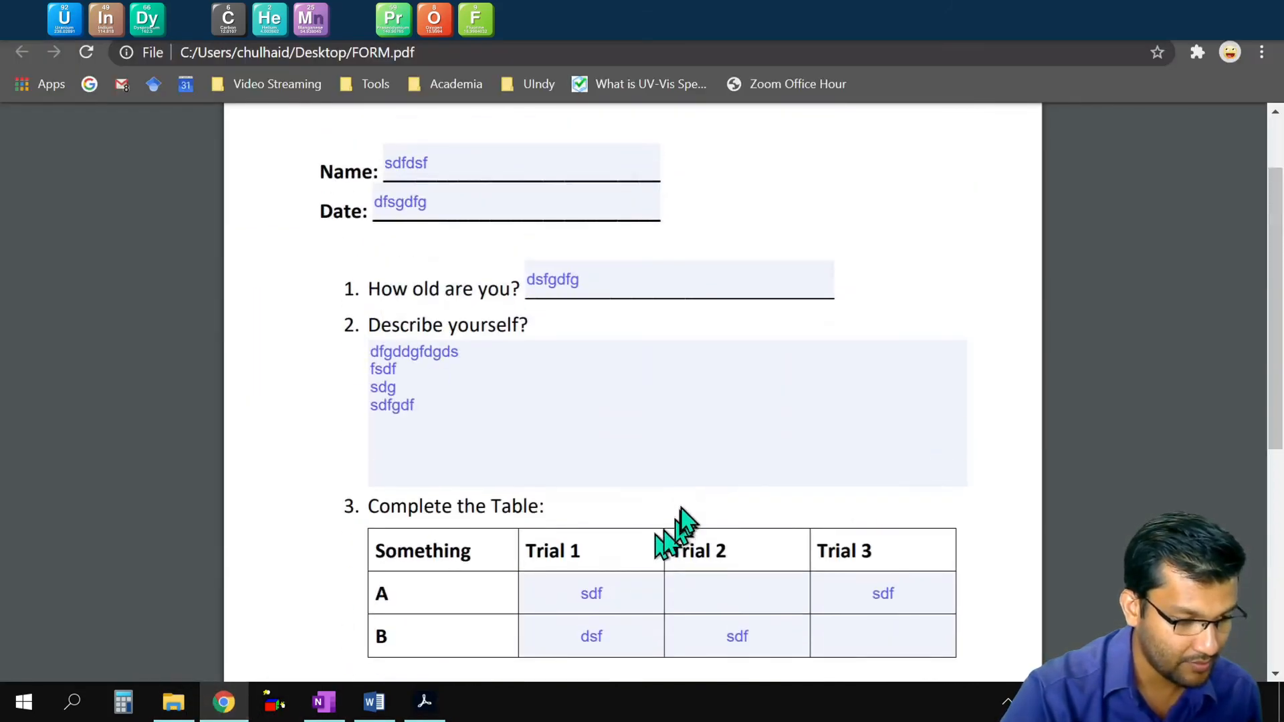
drag(369, 290, 508, 294)
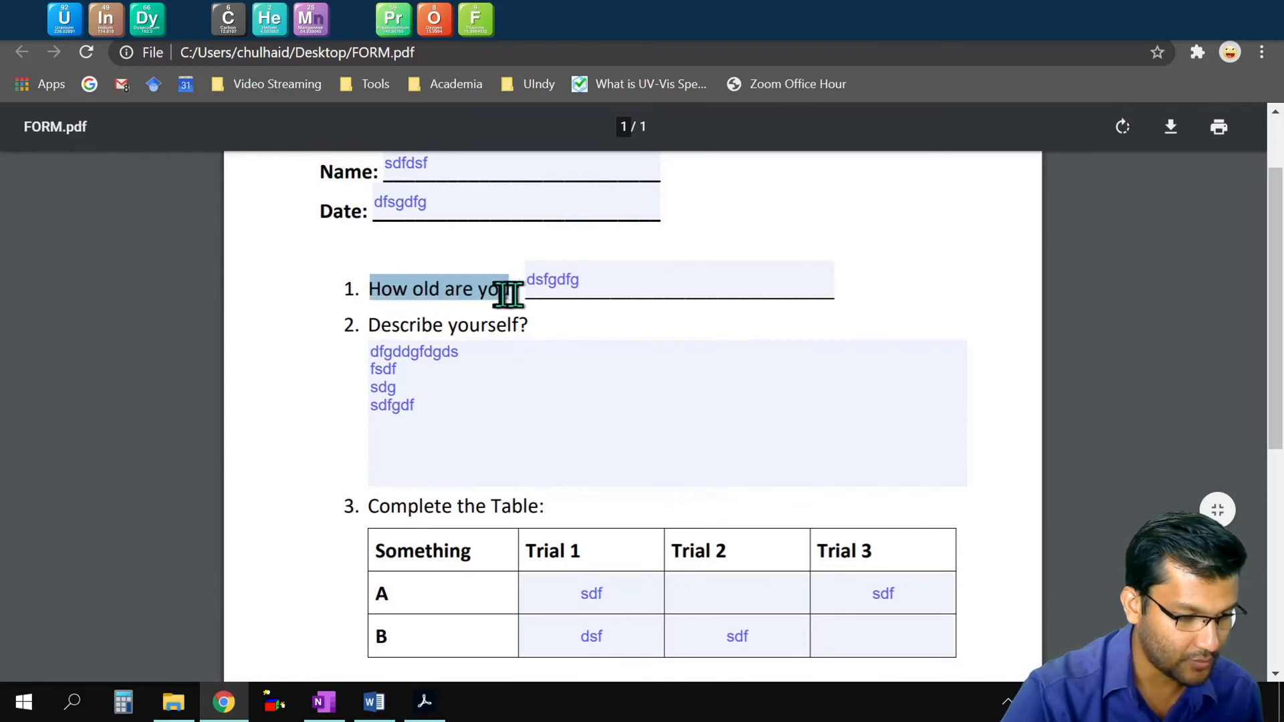
click(566, 281)
click(881, 254)
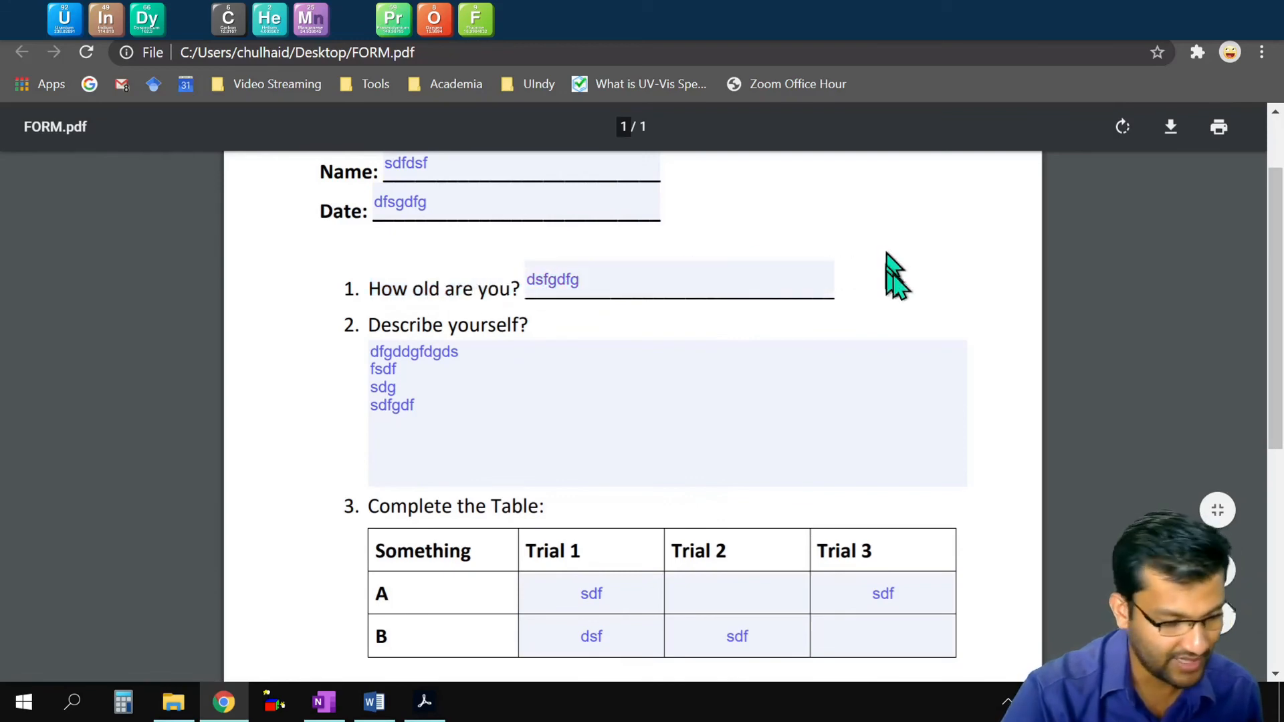
scroll(434, 428, up, 2)
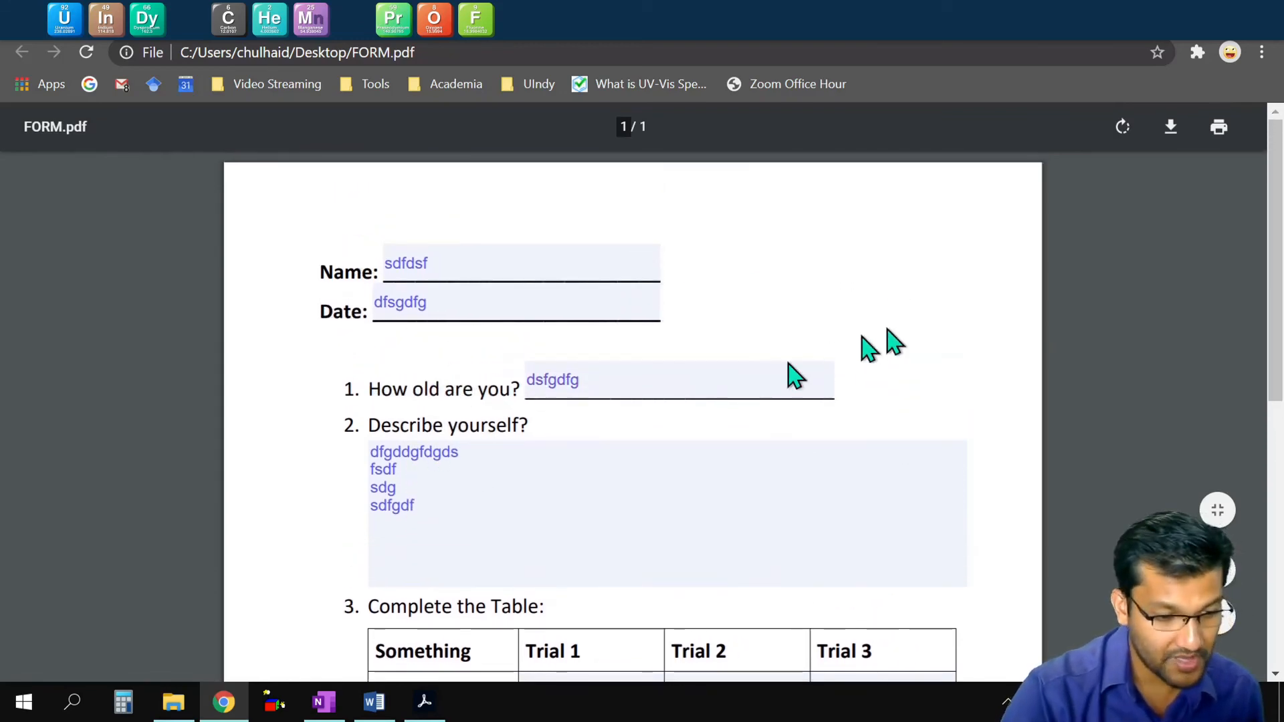
scroll(1003, 321, down, 10)
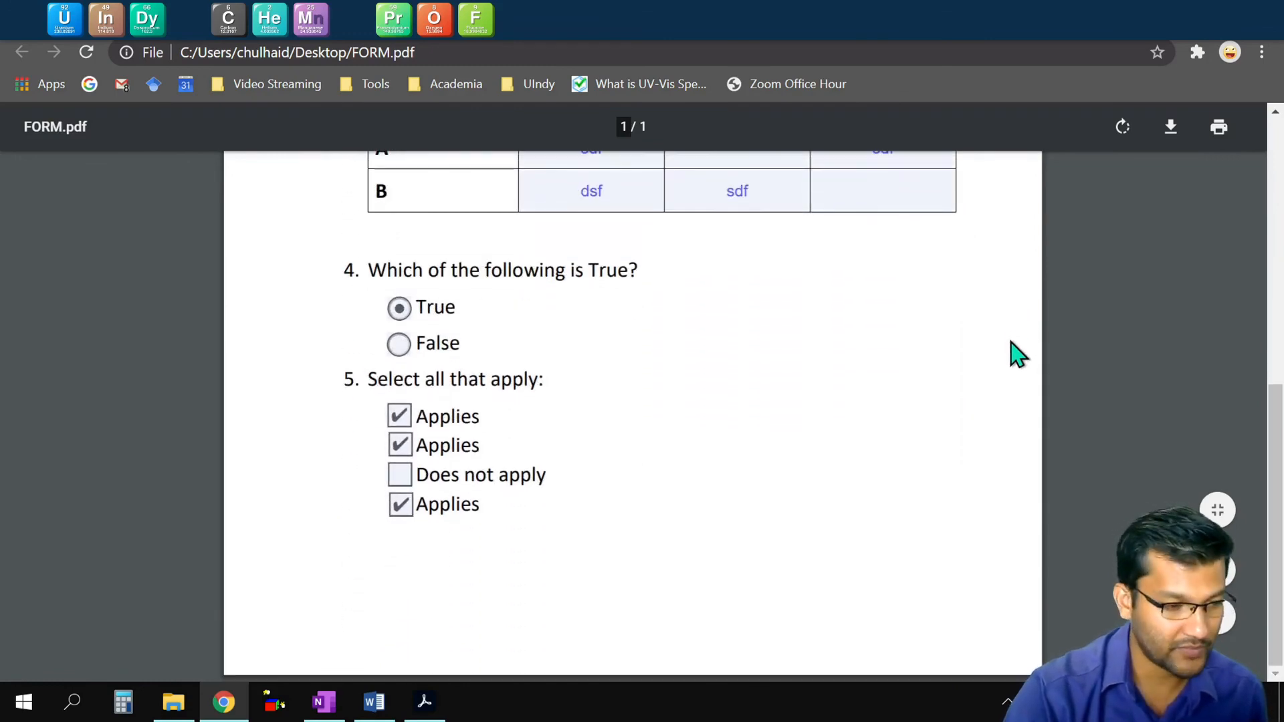
scroll(1016, 354, up, 8)
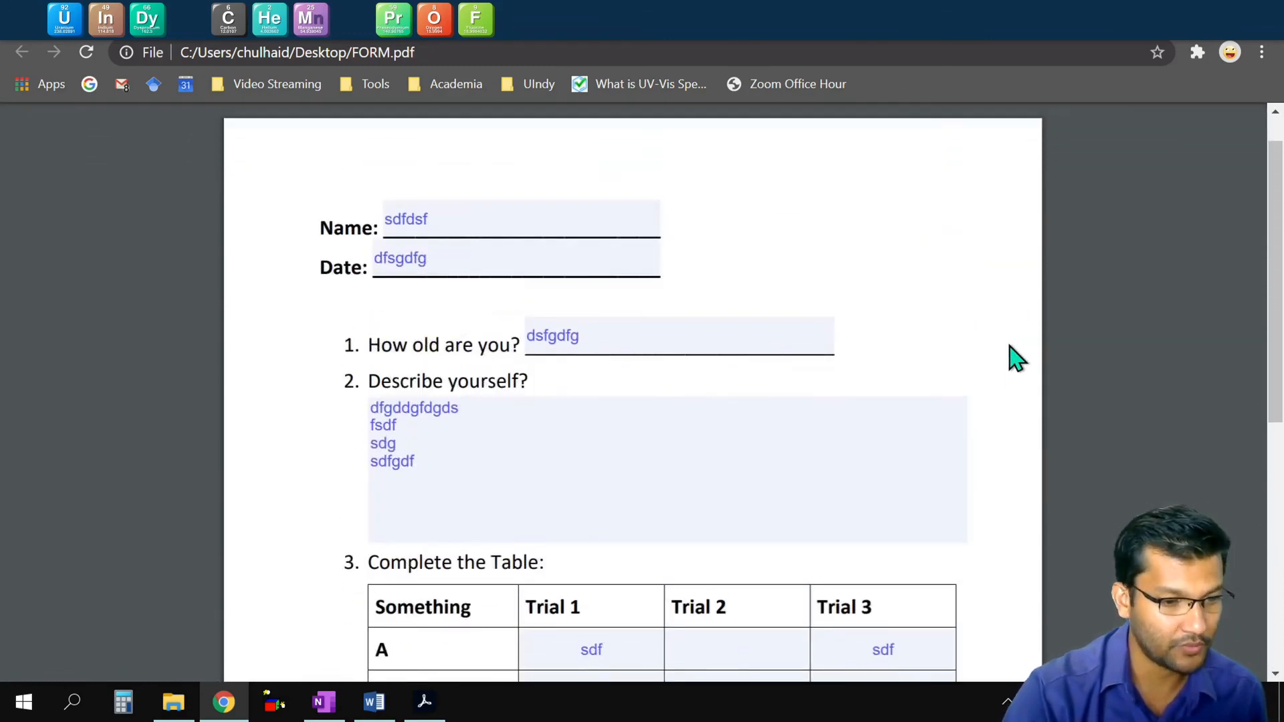